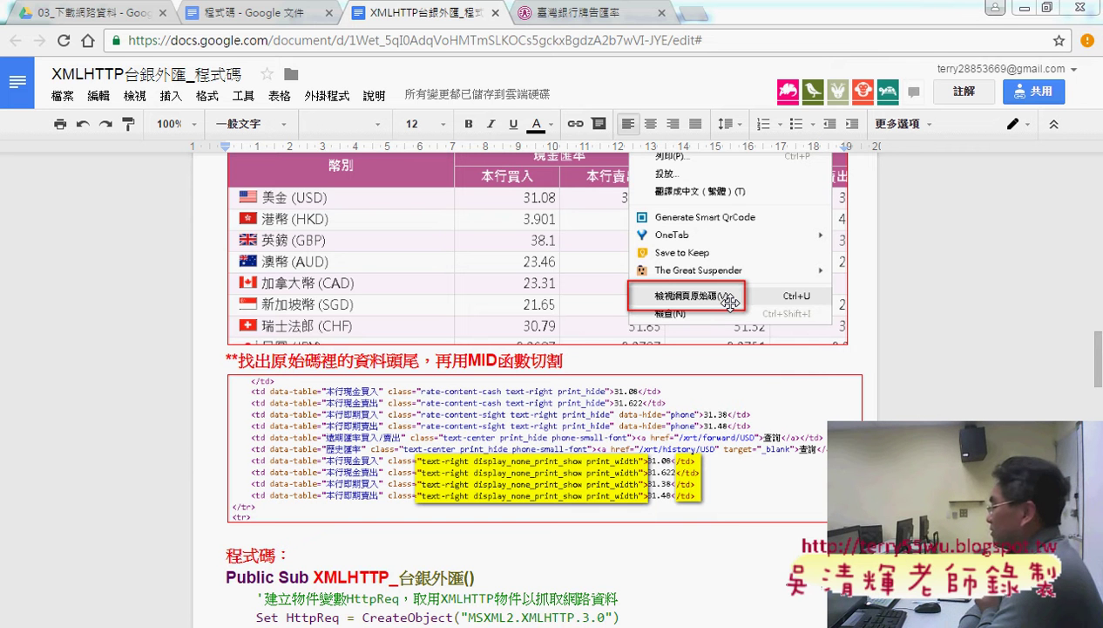
# Step: Switch from the code notes to the Bank of Taiwan page listing the 2017/01/23 board rates
pyautogui.click(575, 17)
pyautogui.scroll(5, 782, 300)
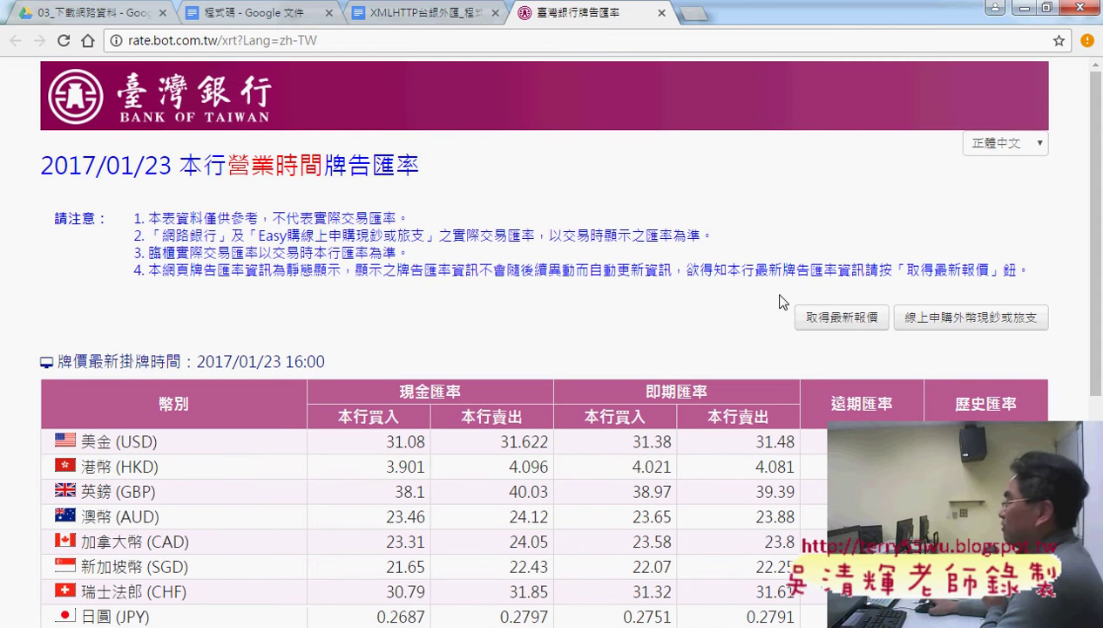
# Step: Open the rates page's HTML source (view-source:rate.bot.com.tw/xrt?Lang=zh-TW) in a new tab
pyautogui.rightClick(672, 173)
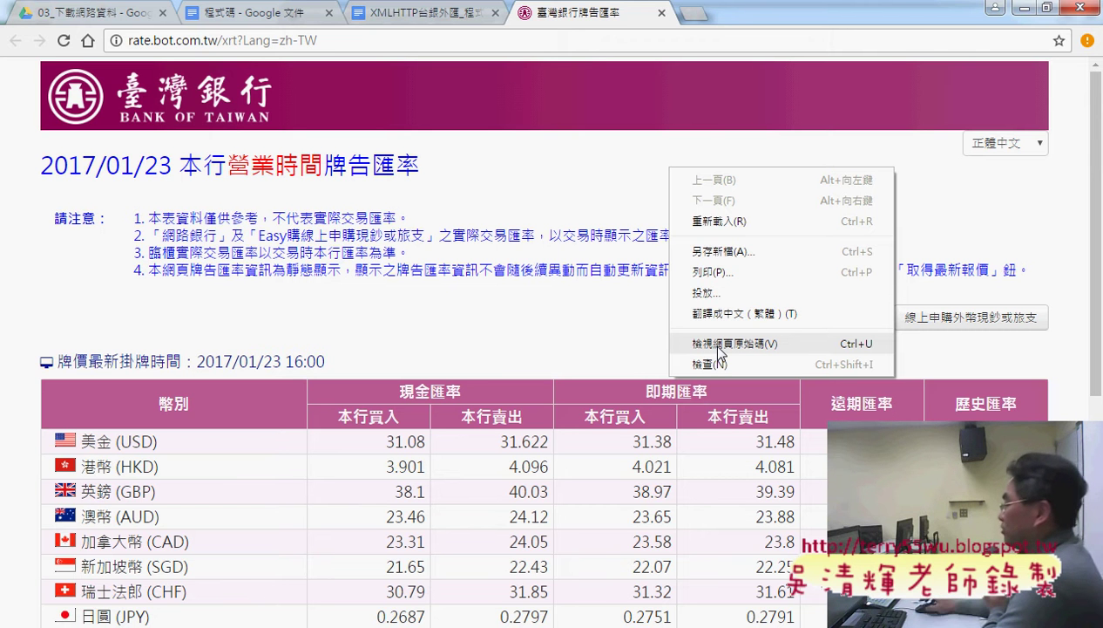
pyautogui.click(718, 349)
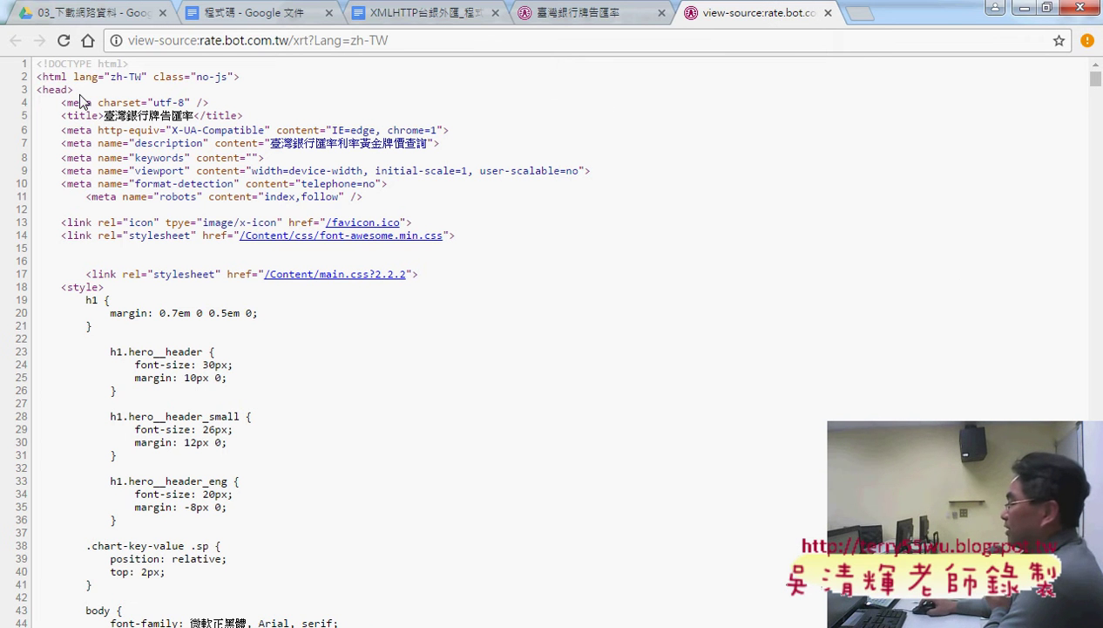
# Step: Highlight the <head> and <body> tags at the top of the page source
pyautogui.moveTo(74, 90)
pyautogui.mouseDown()
pyautogui.moveTo(38, 90)
pyautogui.moveTo(71, 77)
pyautogui.moveTo(258, 76)
pyautogui.mouseUp()
pyautogui.moveTo(74, 90); pyautogui.dragTo(24, 95)
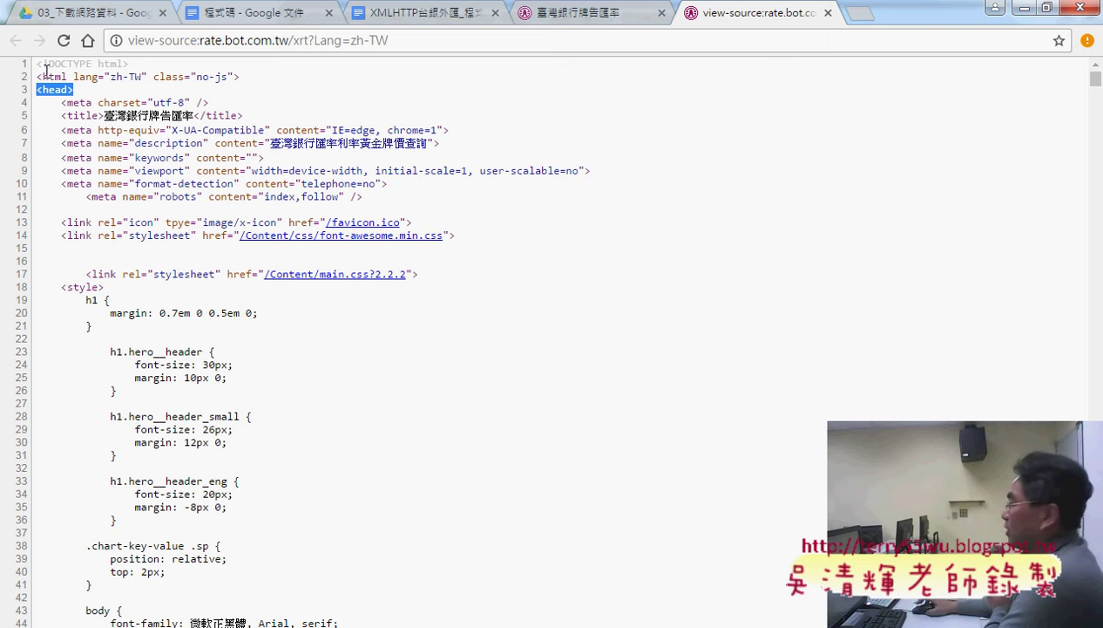
pyautogui.moveTo(1095, 78); pyautogui.dragTo(1098, 107)
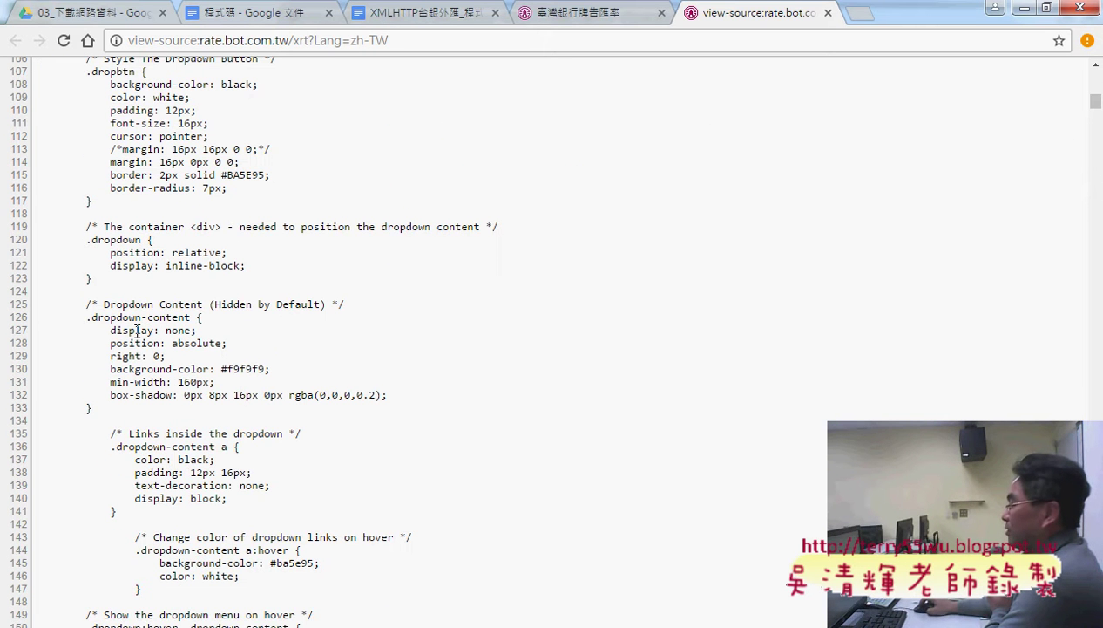
pyautogui.moveTo(1098, 106); pyautogui.dragTo(1096, 127)
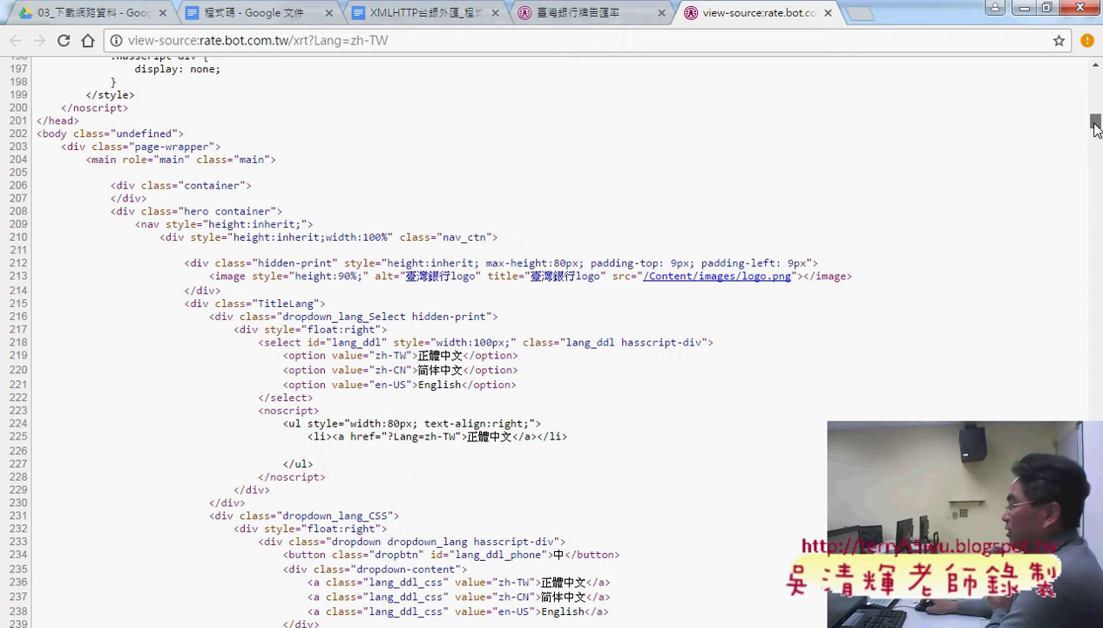
pyautogui.moveTo(79, 120)
pyautogui.mouseDown()
pyautogui.moveTo(39, 120)
pyautogui.moveTo(57, 133)
pyautogui.moveTo(231, 140)
pyautogui.mouseUp()
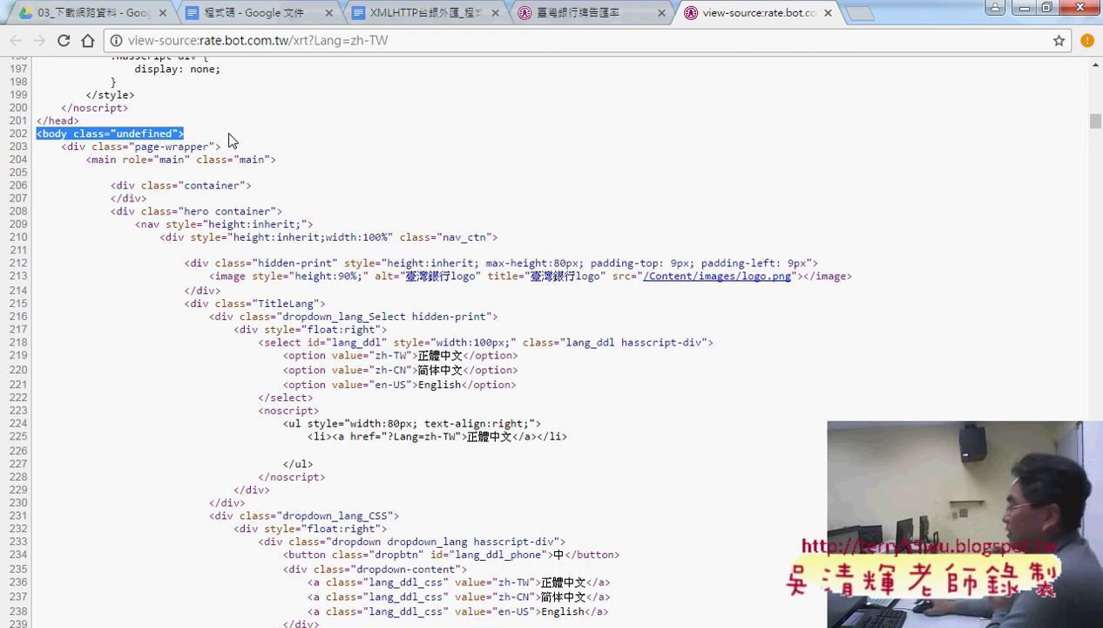
# Step: Scroll down the source to the <table title="牌告匯率"> exchange-rate table markup
pyautogui.scroll(-2, 232, 144)
pyautogui.scroll(-2, 235, 151)
pyautogui.scroll(-2, 235, 151)
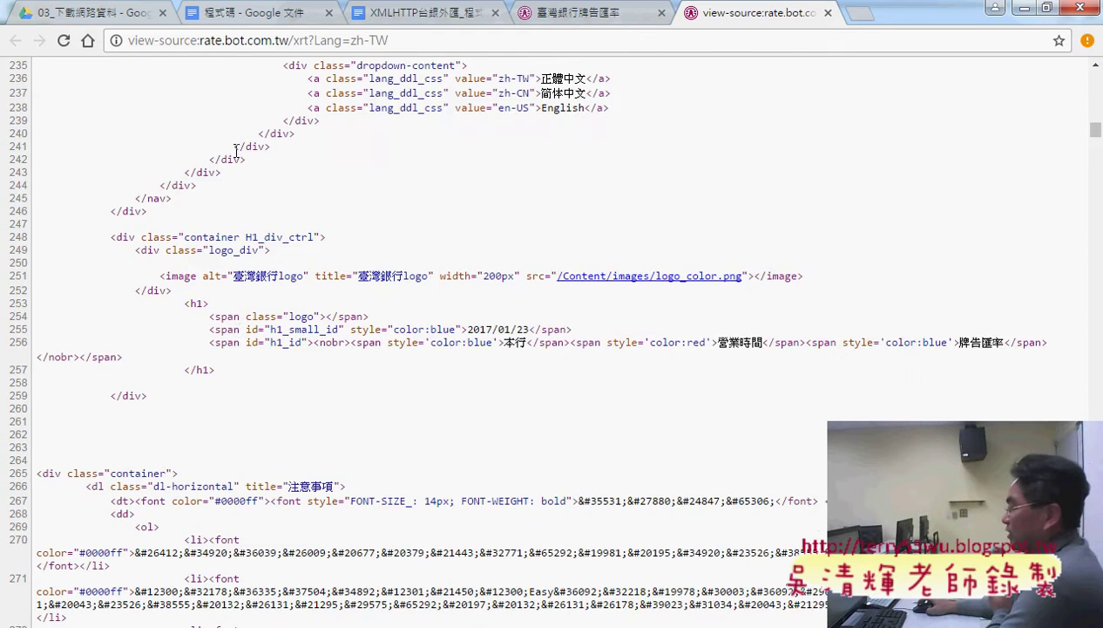
pyautogui.scroll(-2, 231, 262)
pyautogui.scroll(-1, 229, 325)
pyautogui.scroll(-2, 229, 325)
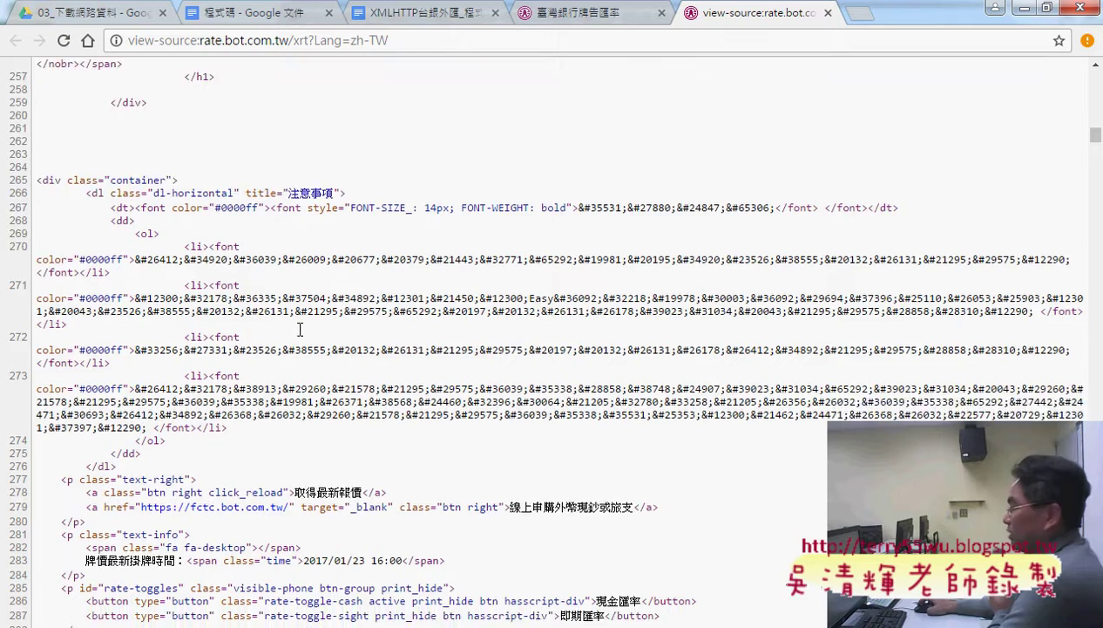
pyautogui.scroll(-2, 229, 325)
pyautogui.scroll(-2, 301, 332)
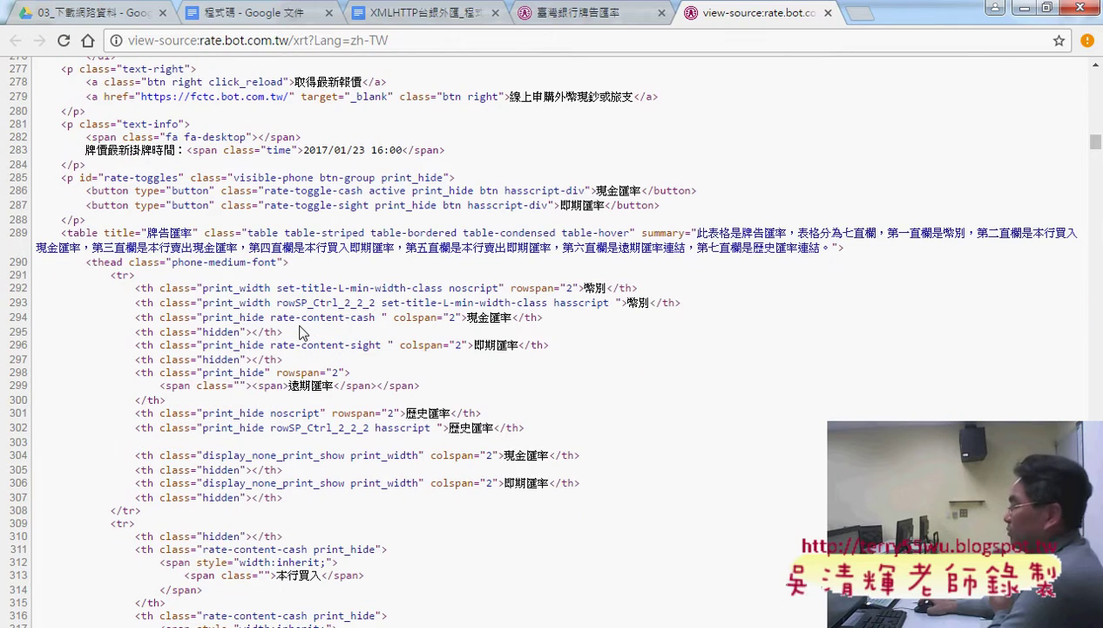
# Step: Search the source for 31.08 and select the USD cash-buying cell's class on line 355
pyautogui.hotkey('ctrl', 'f')
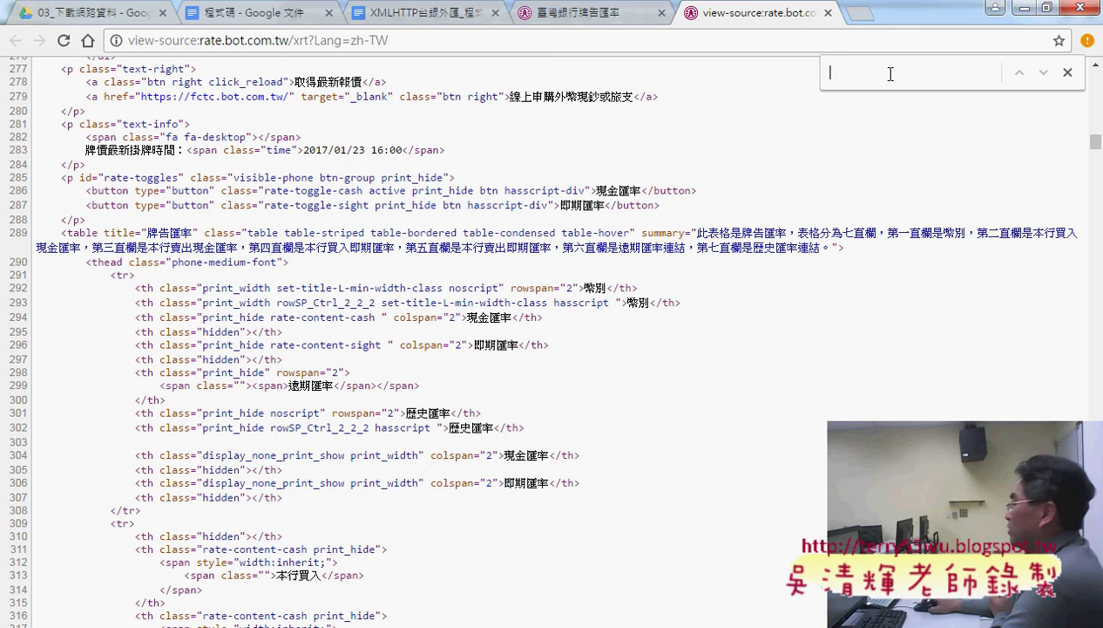
pyautogui.click(571, 18)
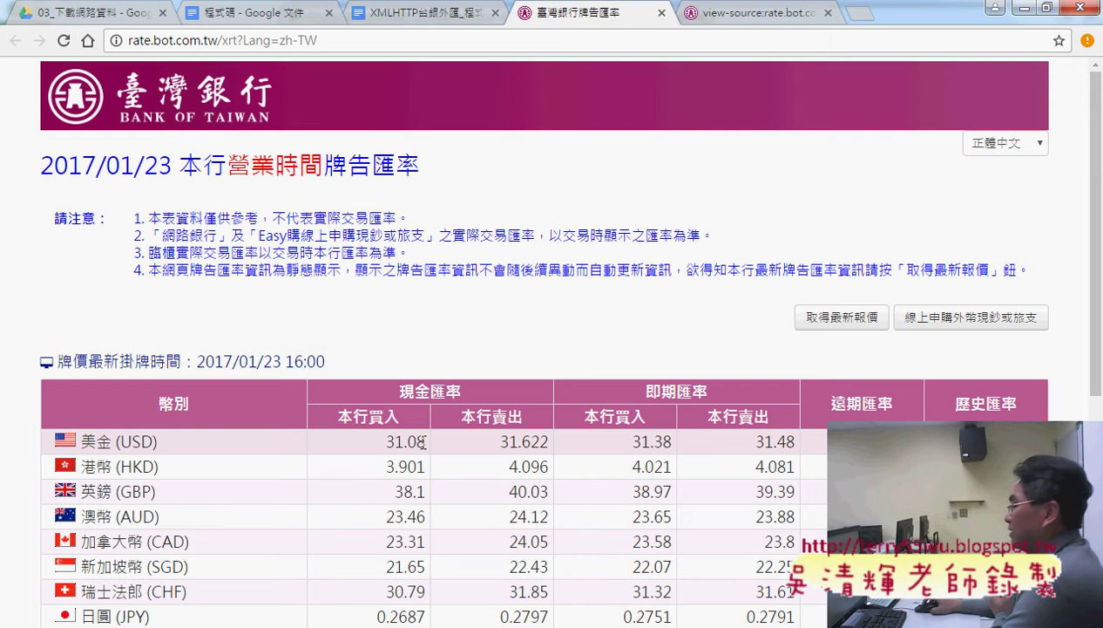
pyautogui.click(741, 13)
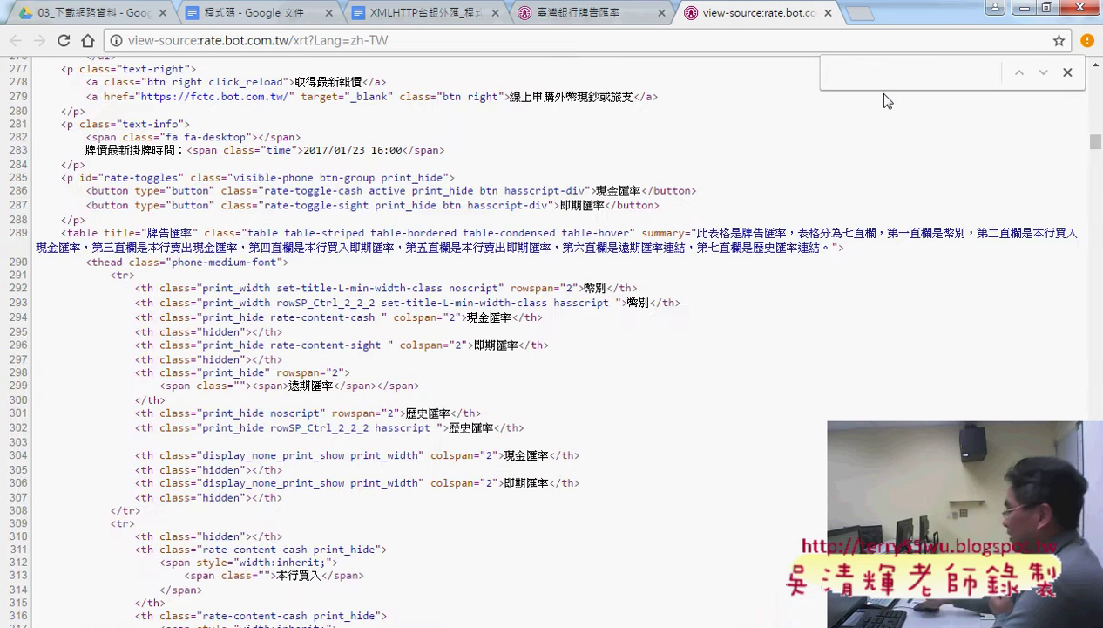
pyautogui.write('31.0')
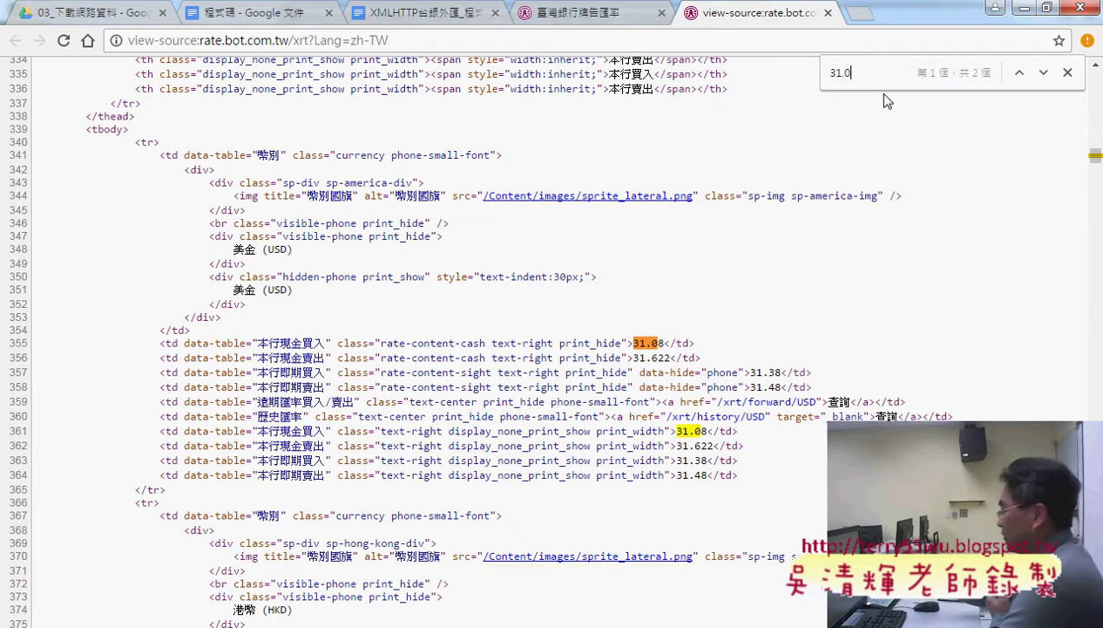
pyautogui.write('8')
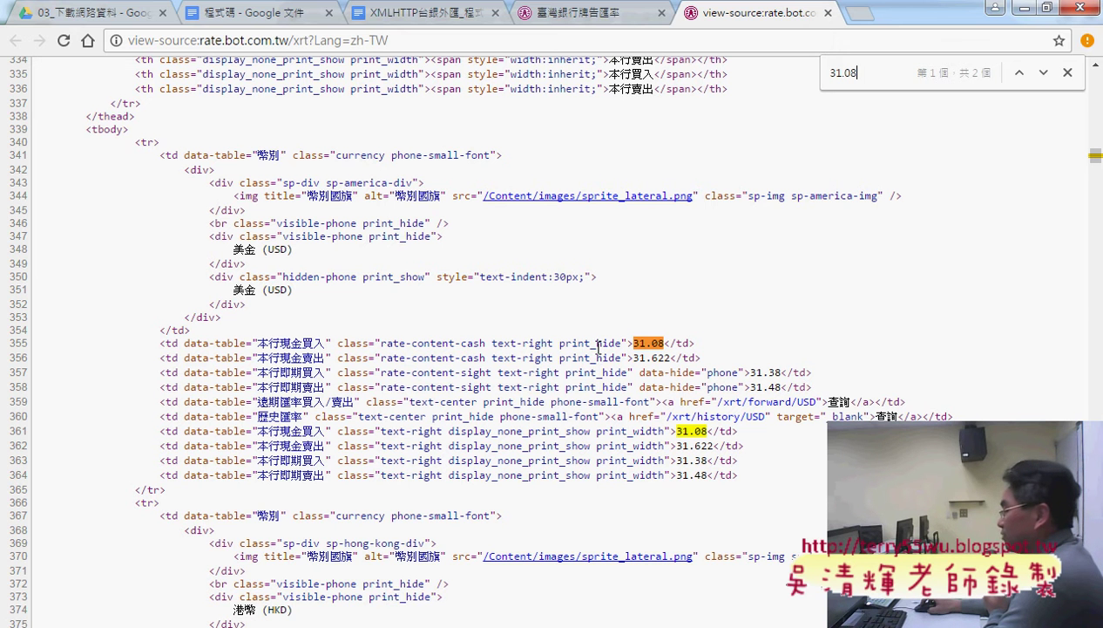
pyautogui.moveTo(629, 343); pyautogui.dragTo(373, 344)
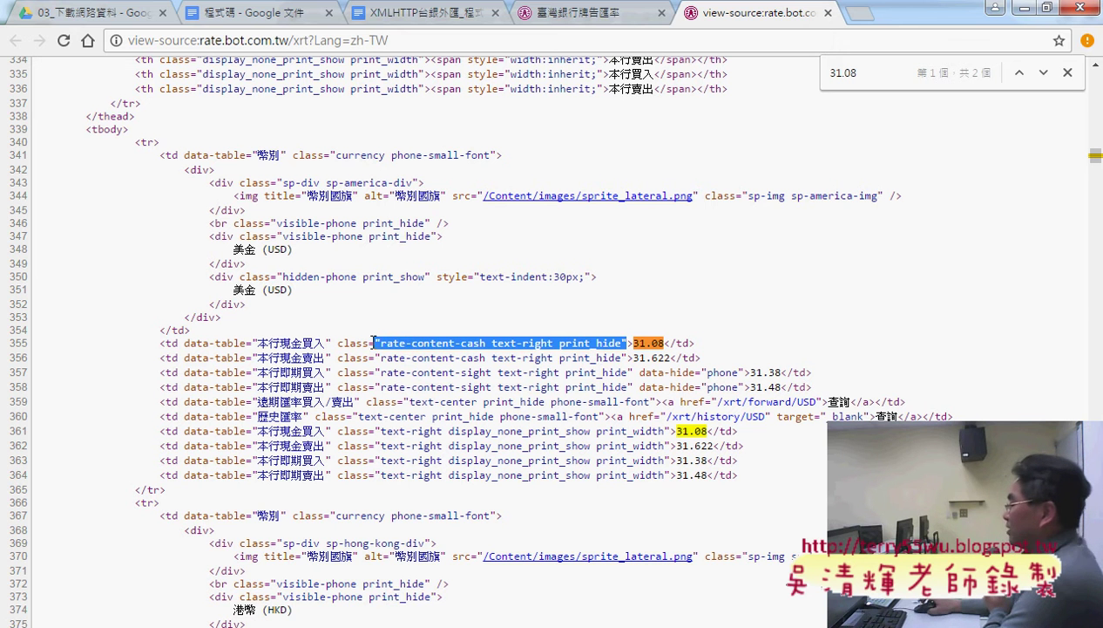
pyautogui.click(565, 16)
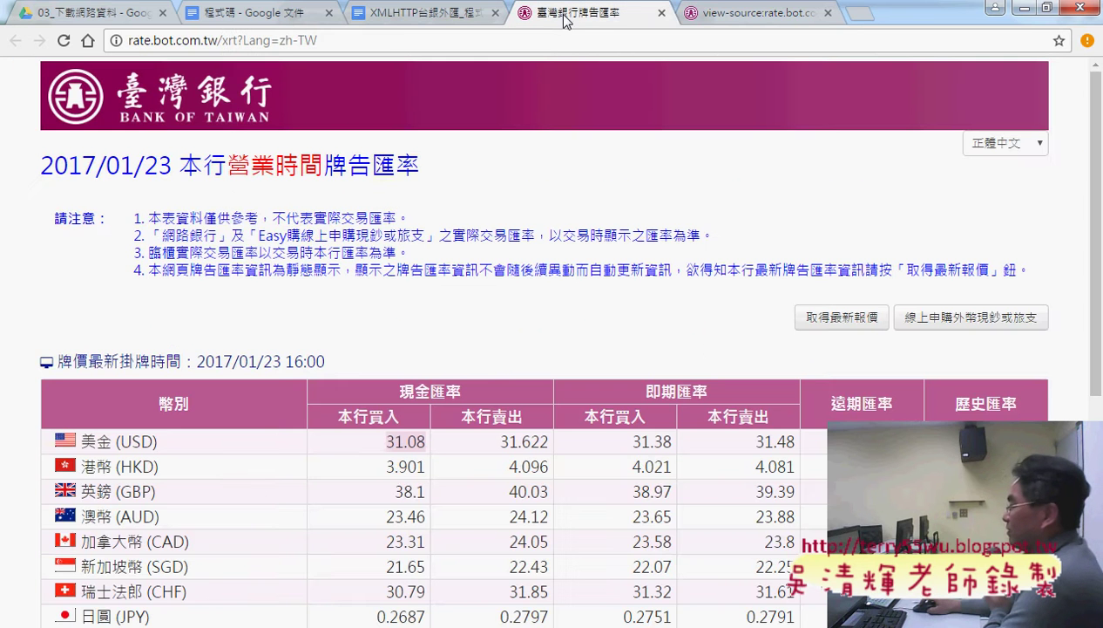
pyautogui.click(1048, 8)
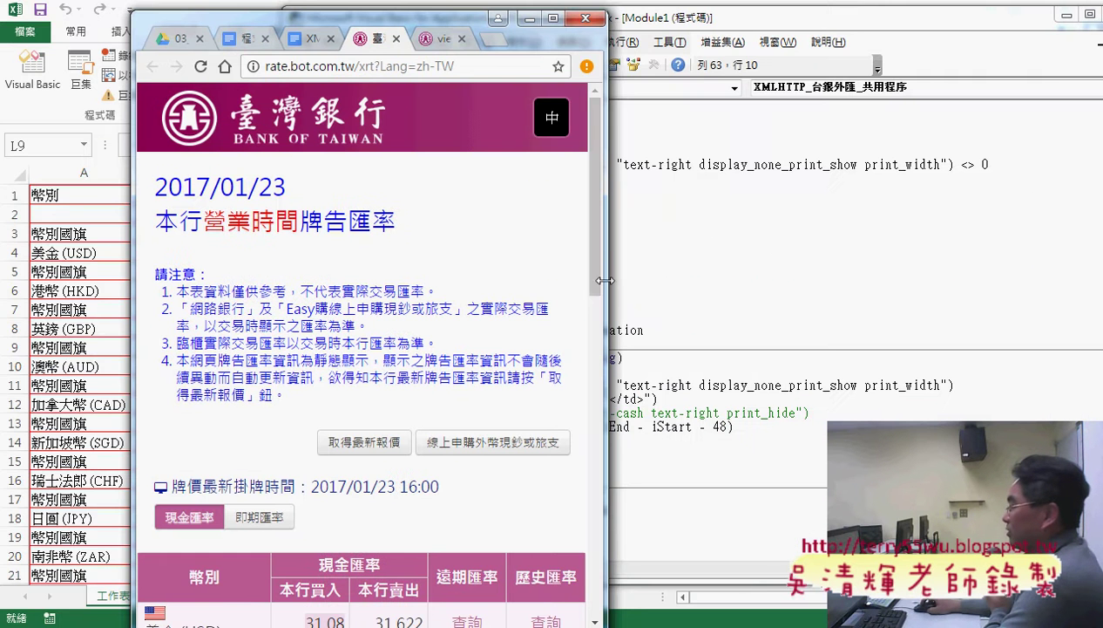
pyautogui.click(257, 518)
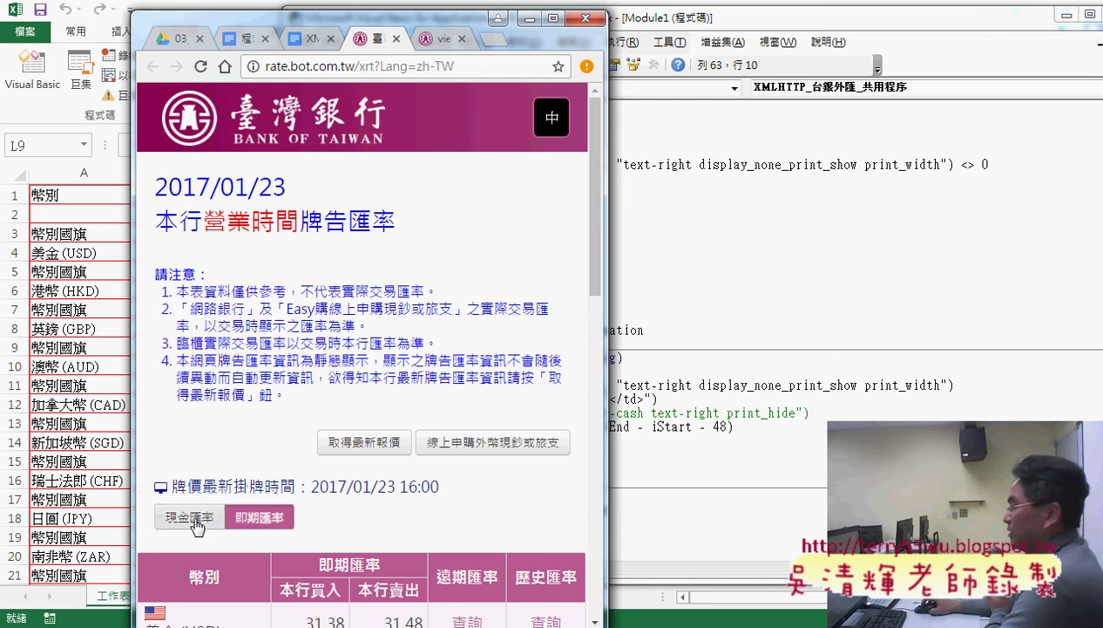
pyautogui.click(193, 518)
pyautogui.click(553, 17)
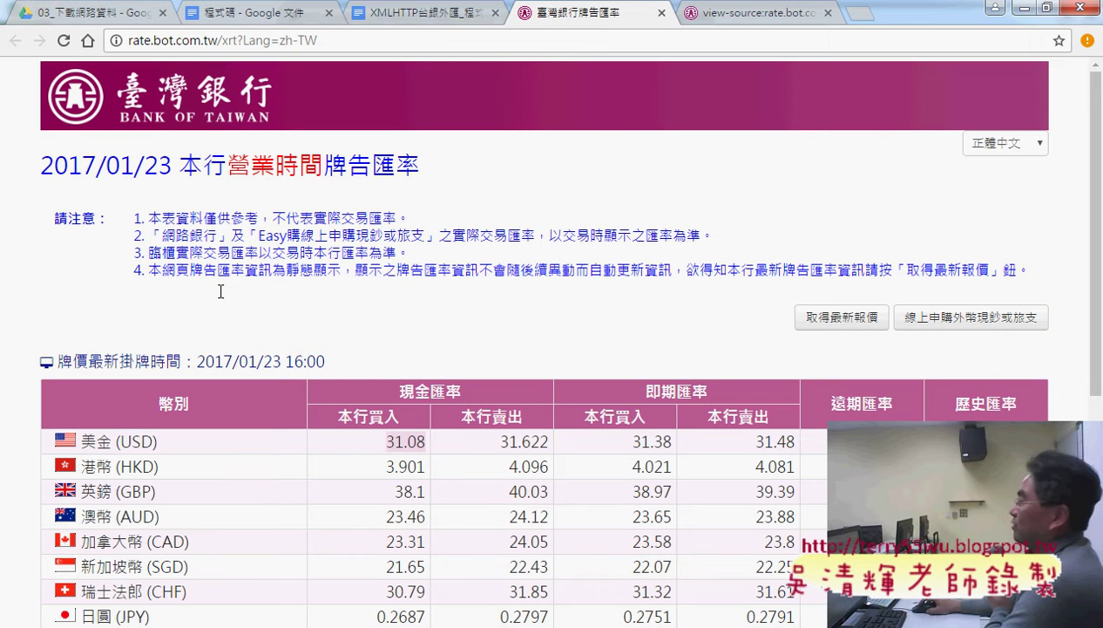
# Step: Compare the USD rate cells on source lines 355–358 with the print-only cells on 361–364
pyautogui.click(724, 17)
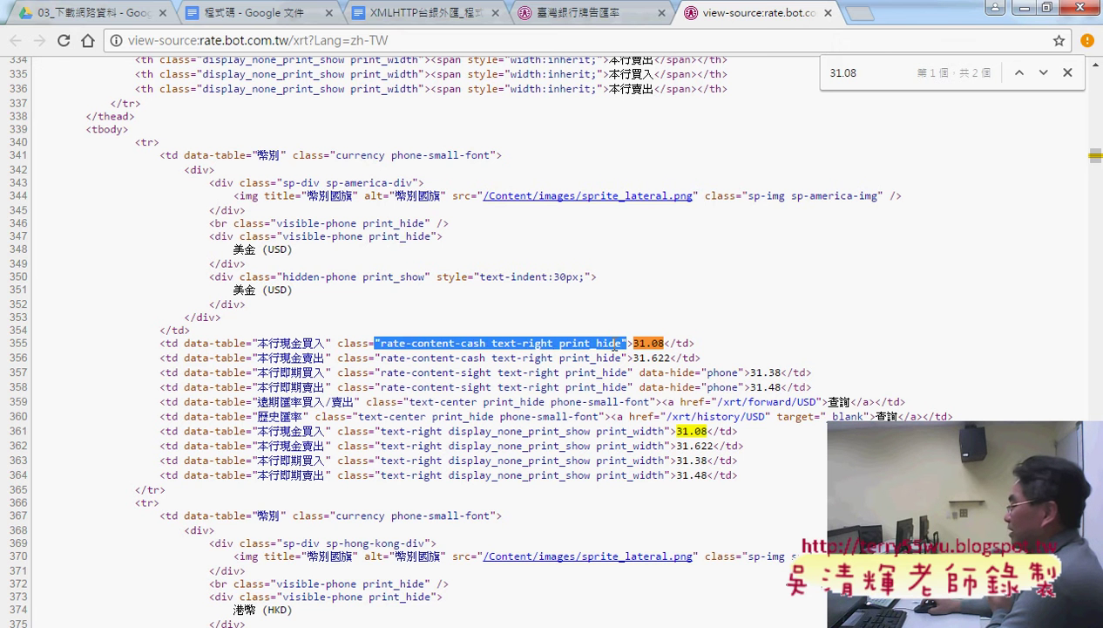
pyautogui.click(724, 356)
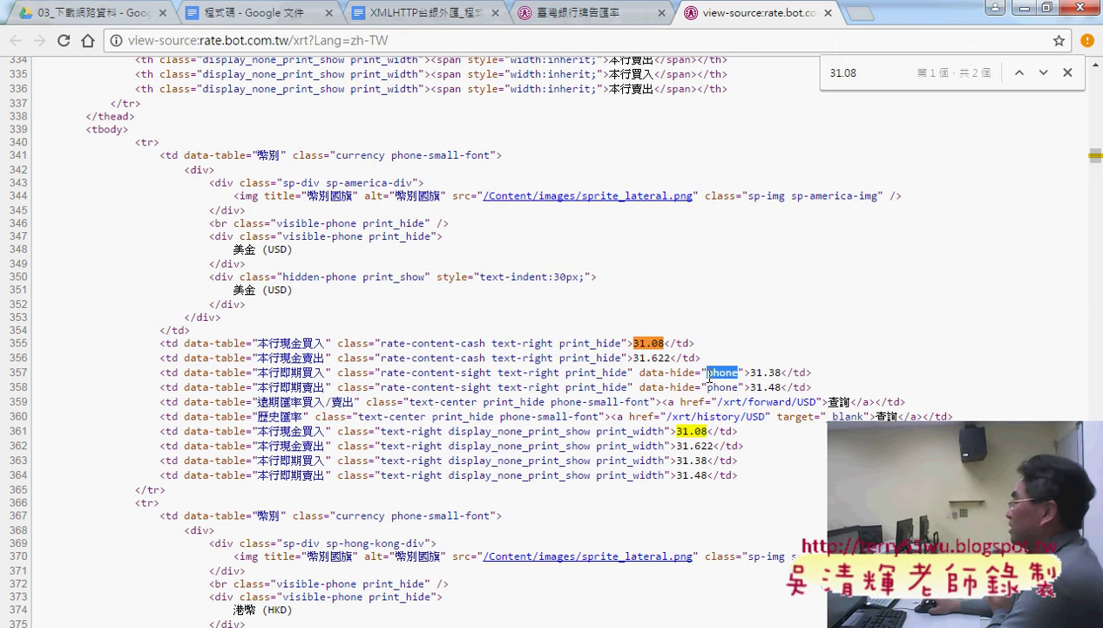
pyautogui.moveTo(835, 387); pyautogui.dragTo(90, 345)
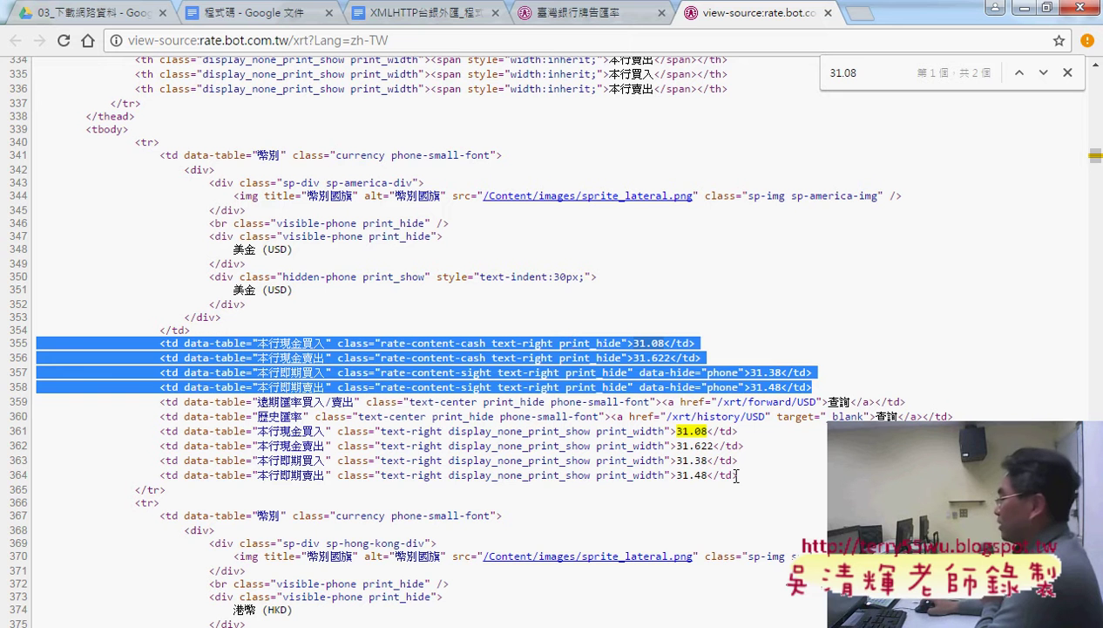
pyautogui.moveTo(737, 475); pyautogui.dragTo(29, 432)
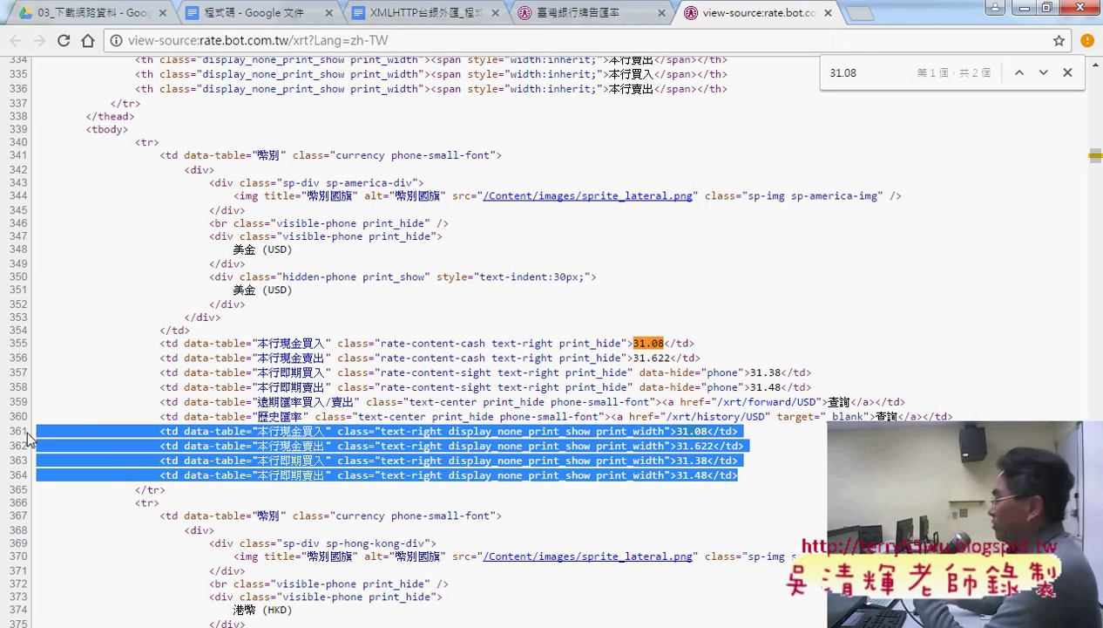
# Step: Copy the class 'text-right display_none_print_show print_width' from line 361 into the VBA editor
pyautogui.click(767, 305)
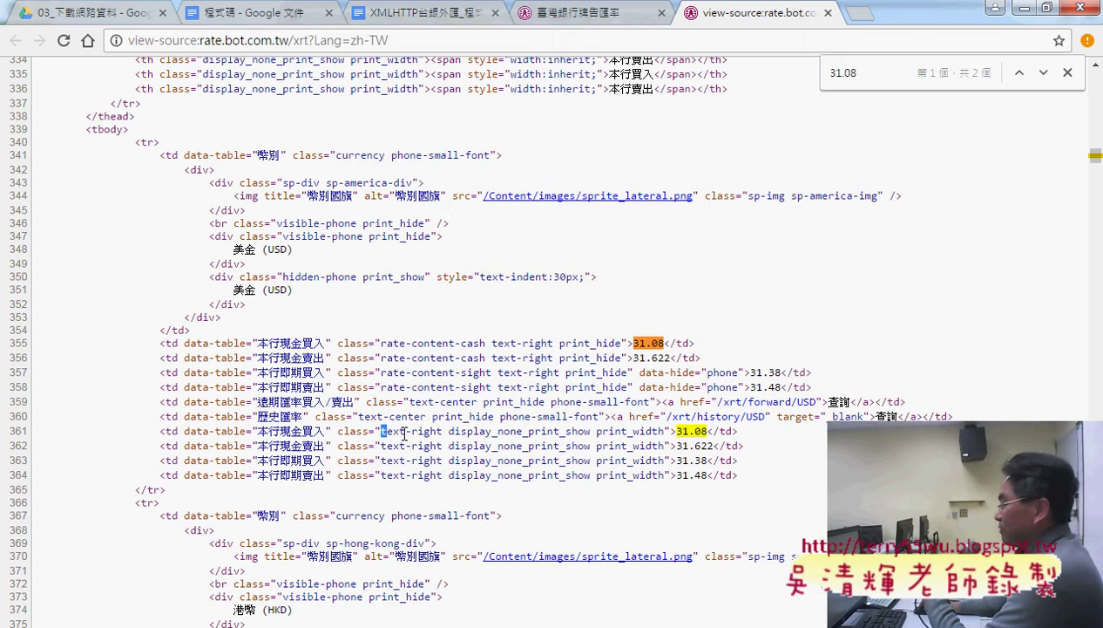
pyautogui.moveTo(404, 433); pyautogui.dragTo(667, 430)
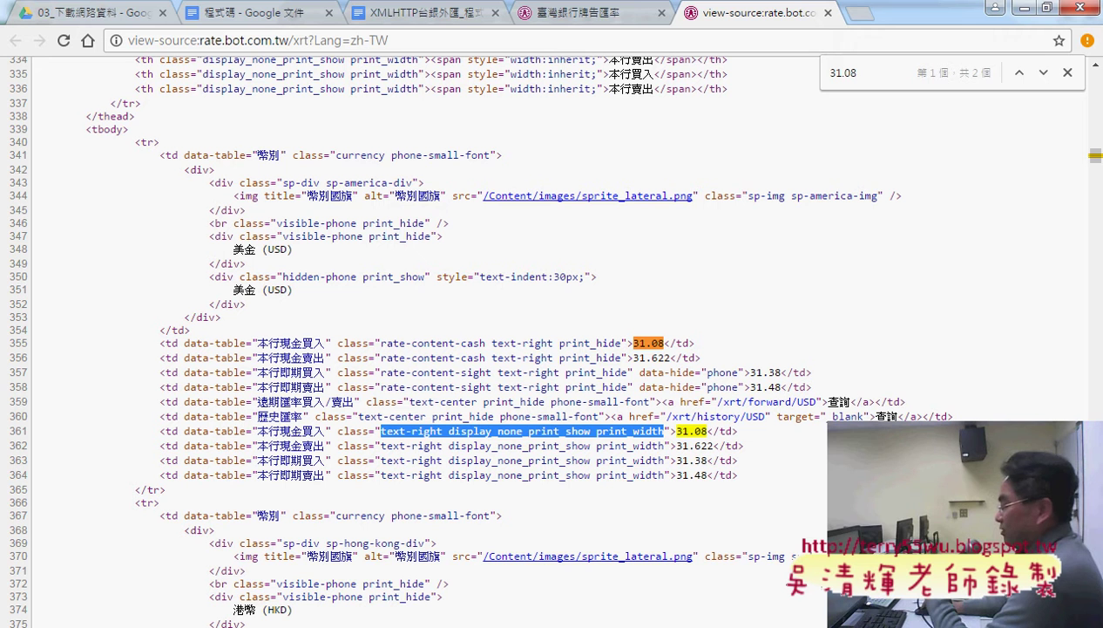
pyautogui.rightClick(551, 427)
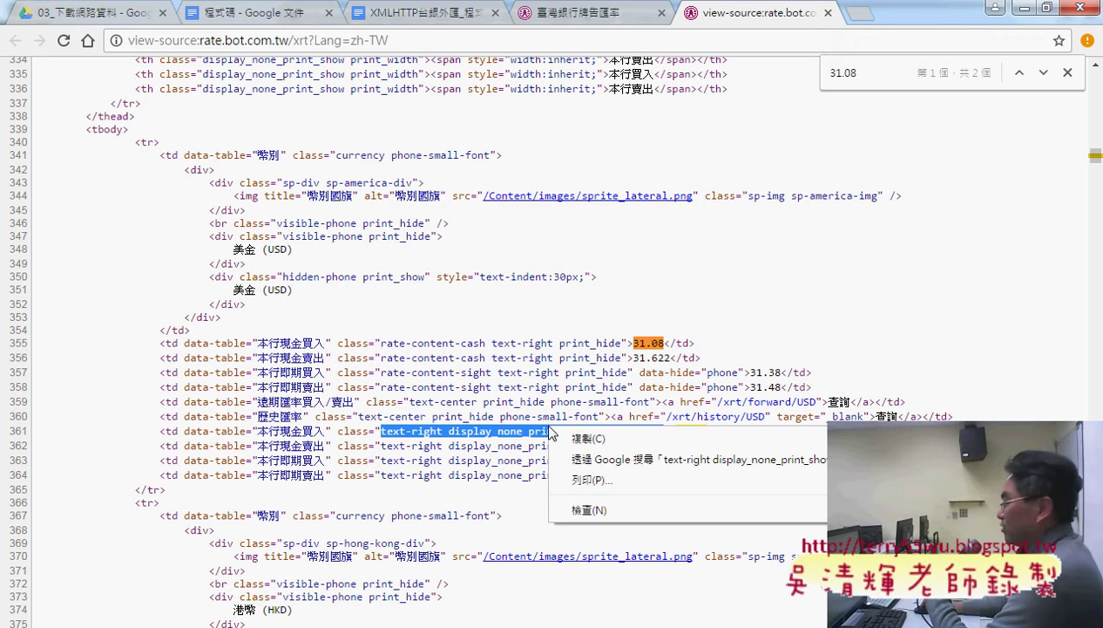
pyautogui.click(577, 433)
pyautogui.moveTo(317, 621)
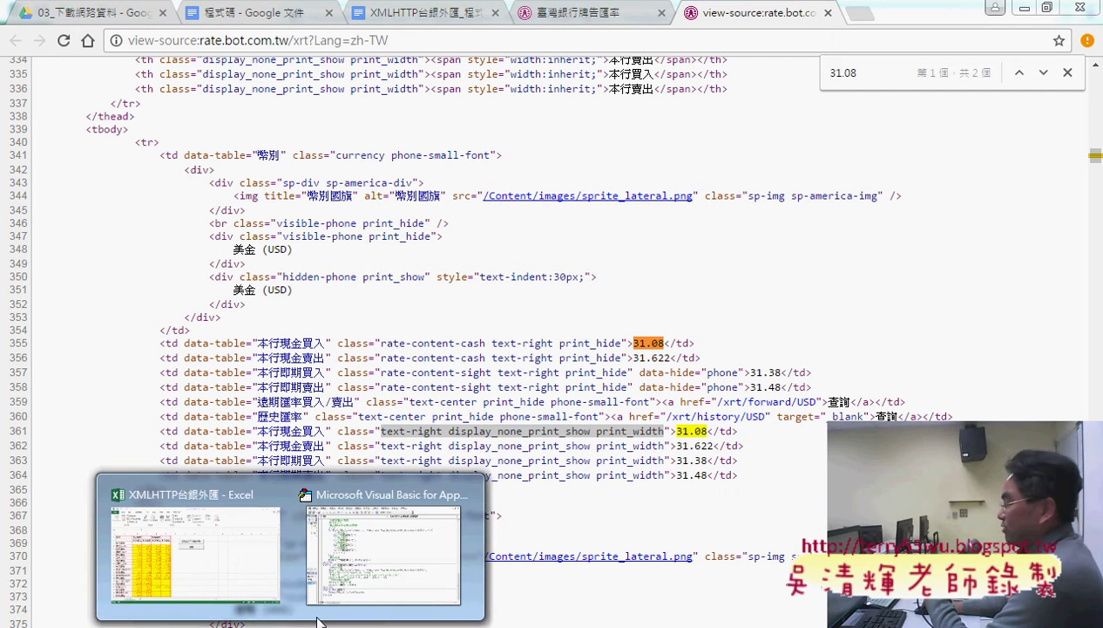
pyautogui.click(417, 501)
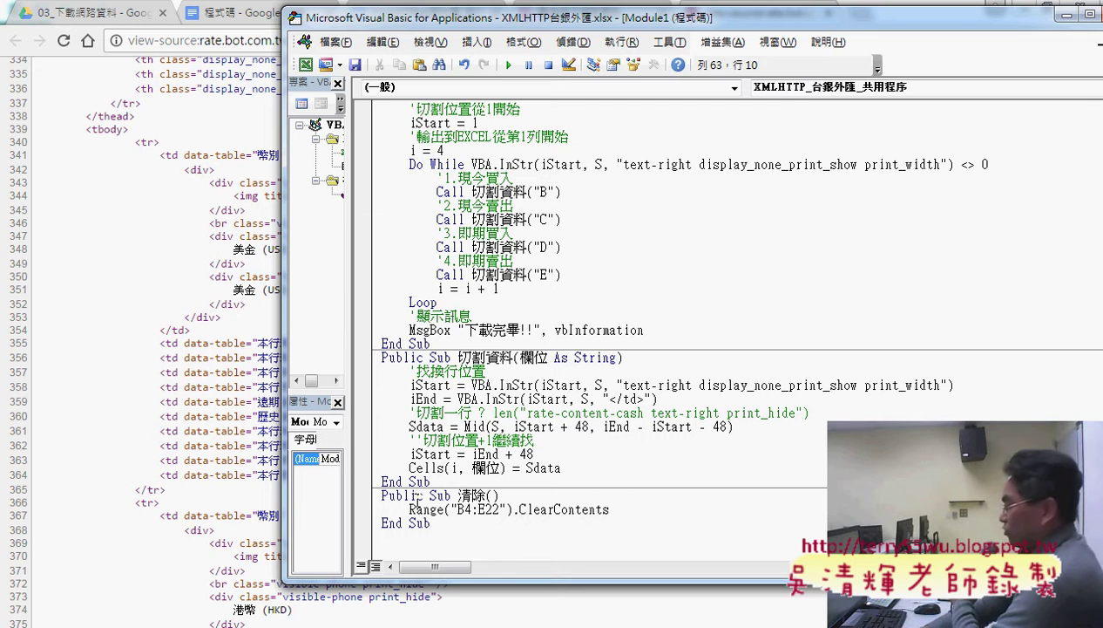
# Step: Measure the pasted class string with len in the Immediate window, which returns 46
pyautogui.hotkey('ctrl', 'g')
pyautogui.hotkey('ctrl', 'v')
pyautogui.press('Return')
pyautogui.press('Up')
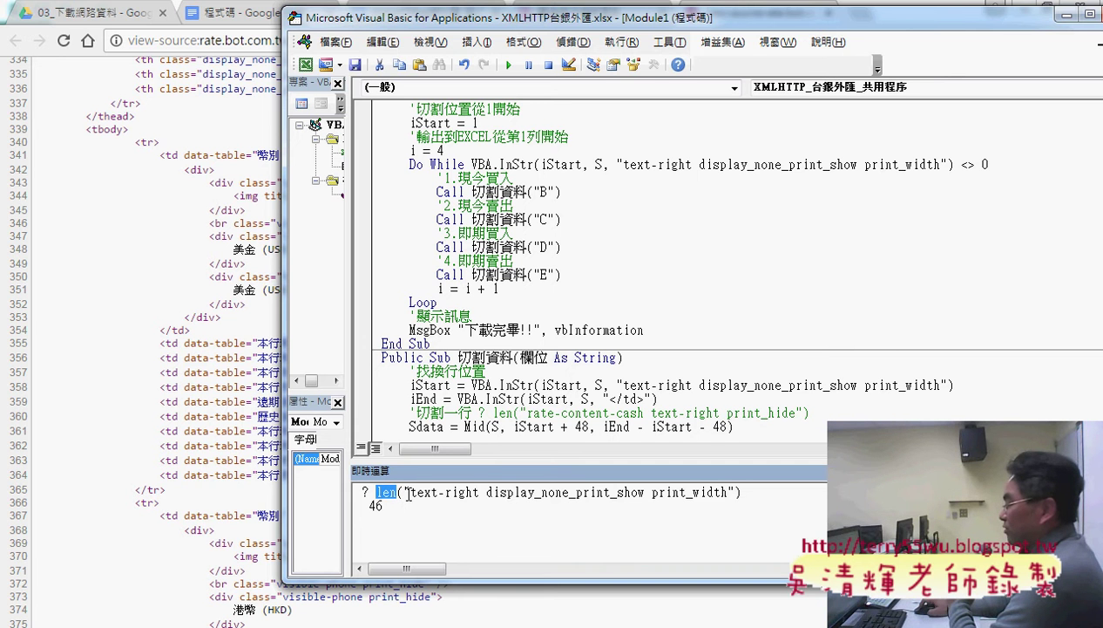
pyautogui.moveTo(410, 493); pyautogui.dragTo(689, 493)
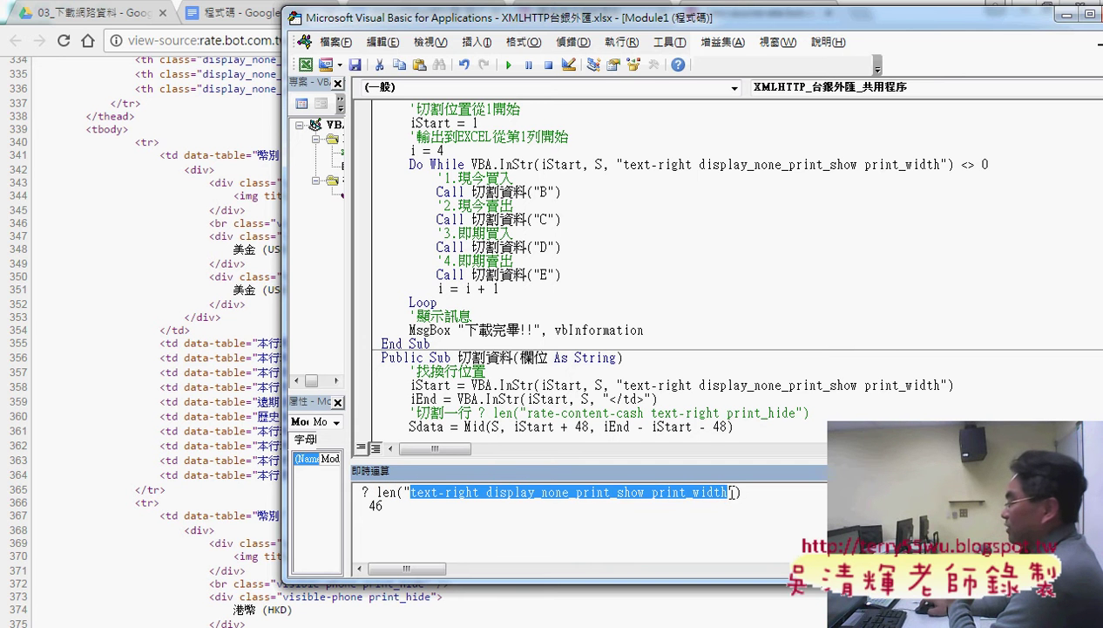
pyautogui.moveTo(420, 516); pyautogui.dragTo(381, 507)
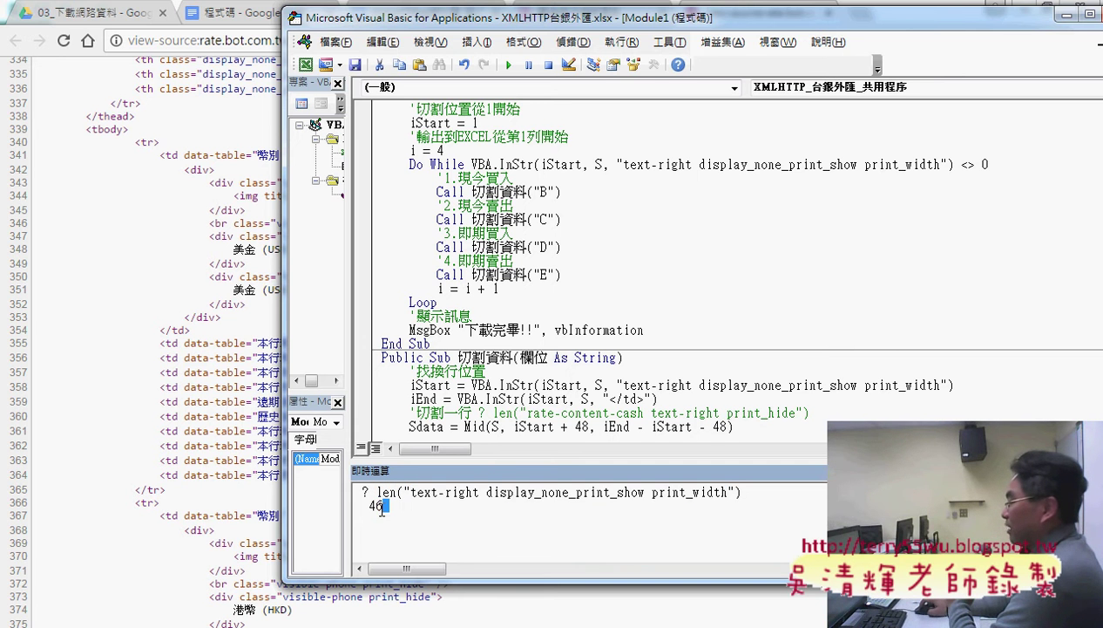
# Step: Highlight the 48 offset in the Sdata = Mid line, then return to the page source
pyautogui.click(661, 255)
pyautogui.scroll(2, 661, 255)
pyautogui.scroll(7, 662, 254)
pyautogui.scroll(2, 663, 250)
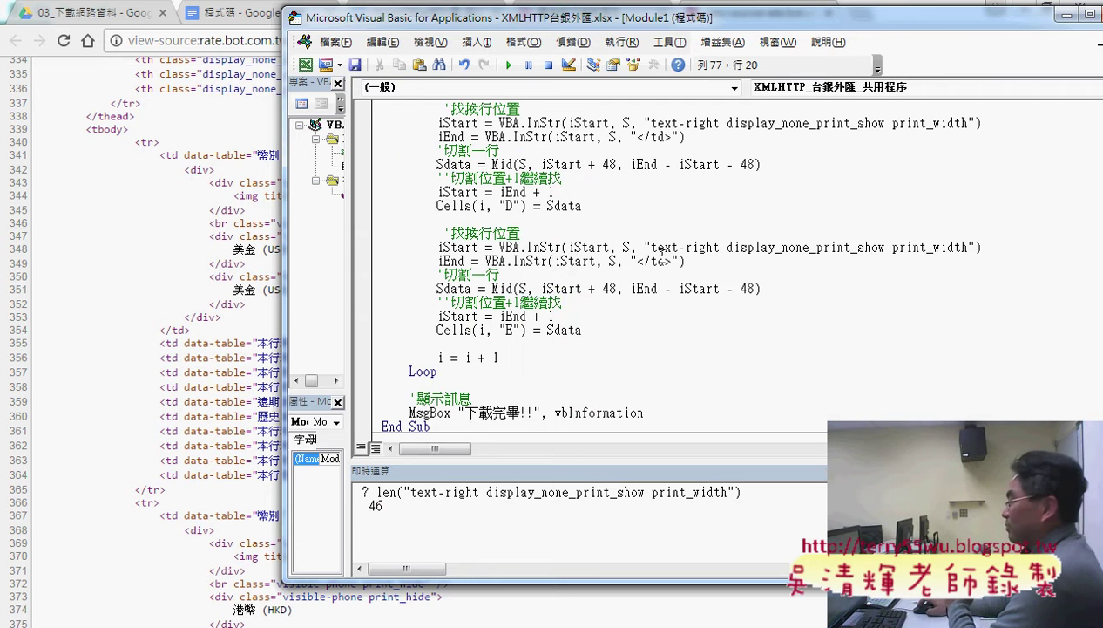
pyautogui.moveTo(616, 163); pyautogui.dragTo(601, 166)
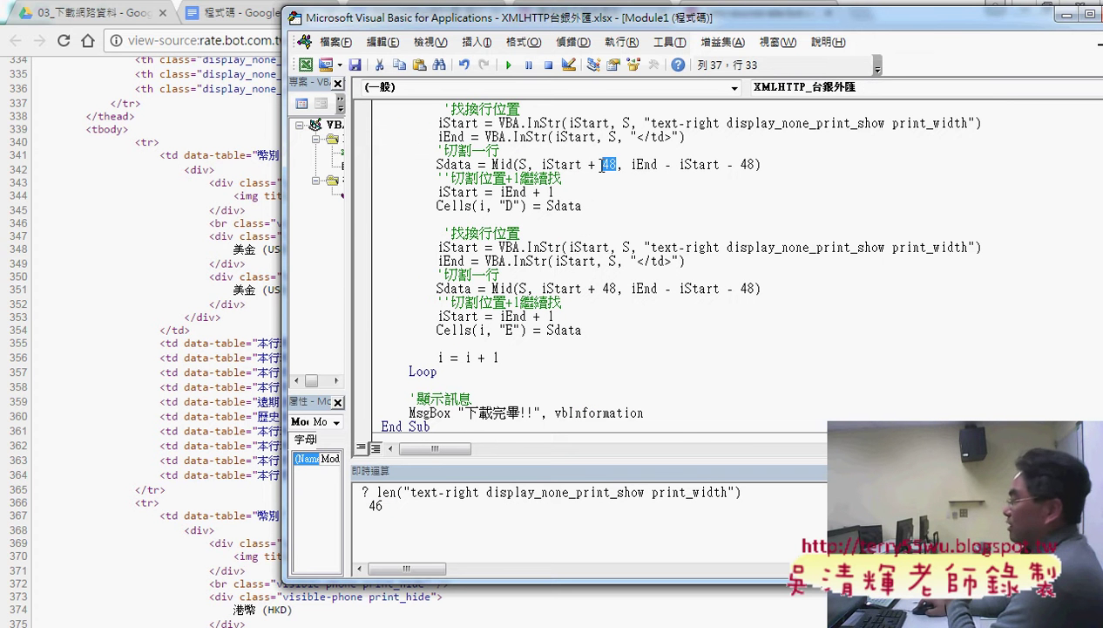
pyautogui.hotkey('alt', 'Tab')
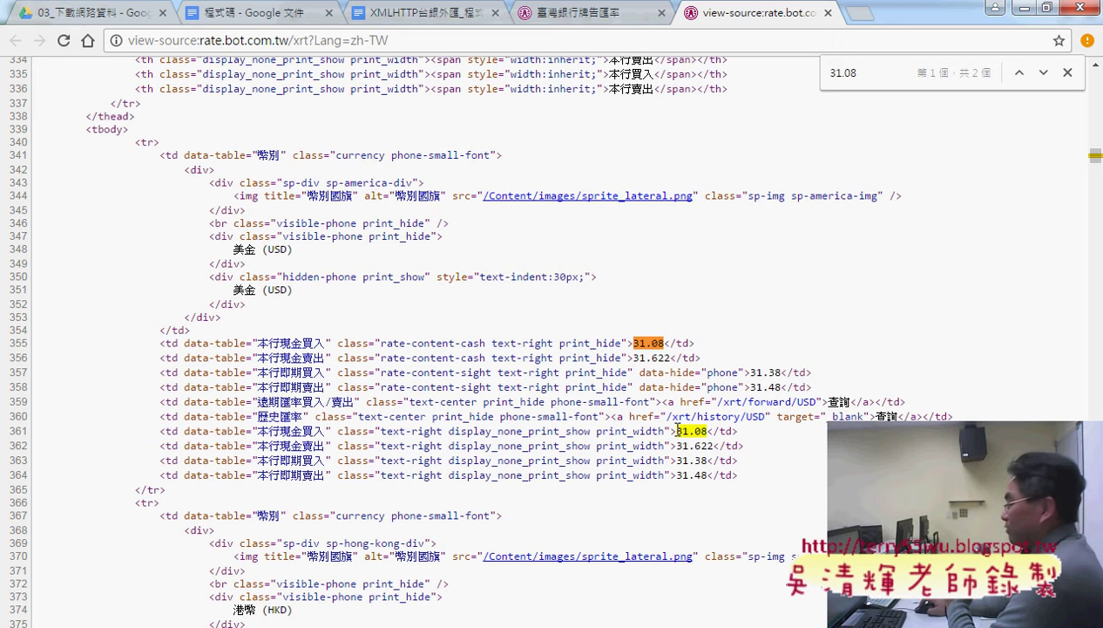
pyautogui.moveTo(672, 431); pyautogui.dragTo(665, 431)
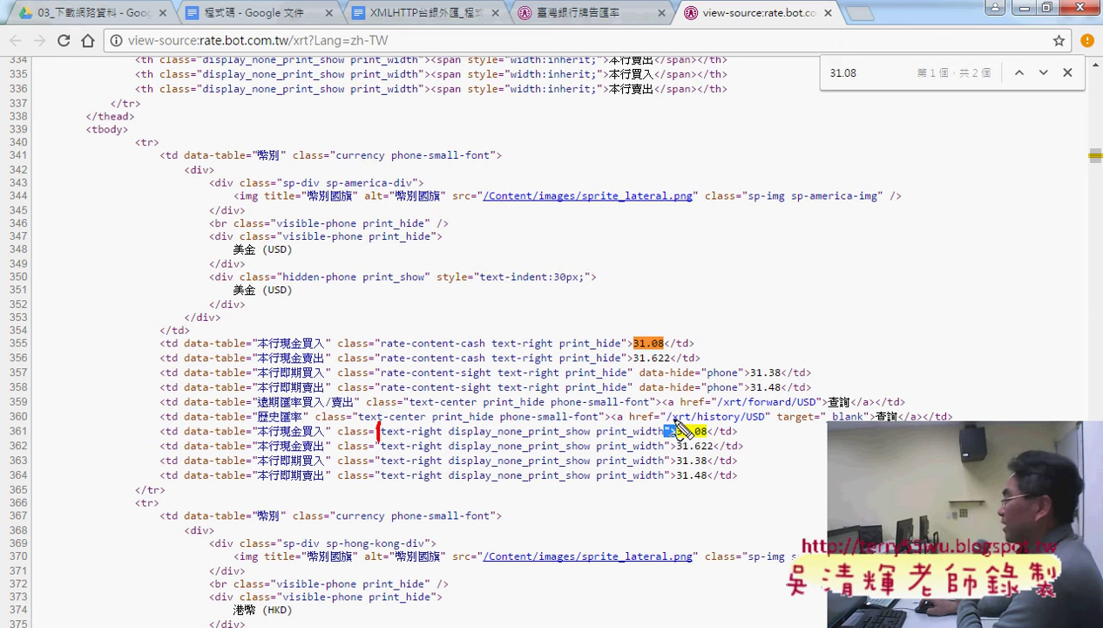
pyautogui.moveTo(675, 421); pyautogui.dragTo(677, 443)
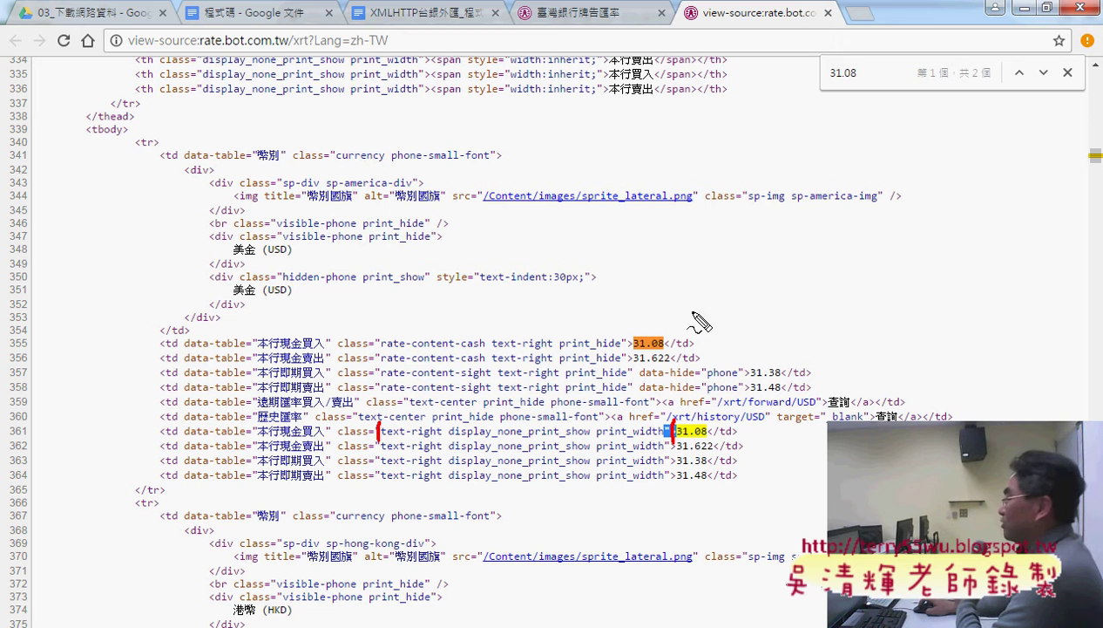
pyautogui.moveTo(673, 260)
pyautogui.mouseDown()
pyautogui.moveTo(673, 286)
pyautogui.moveTo(751, 285)
pyautogui.moveTo(760, 300)
pyautogui.mouseUp()
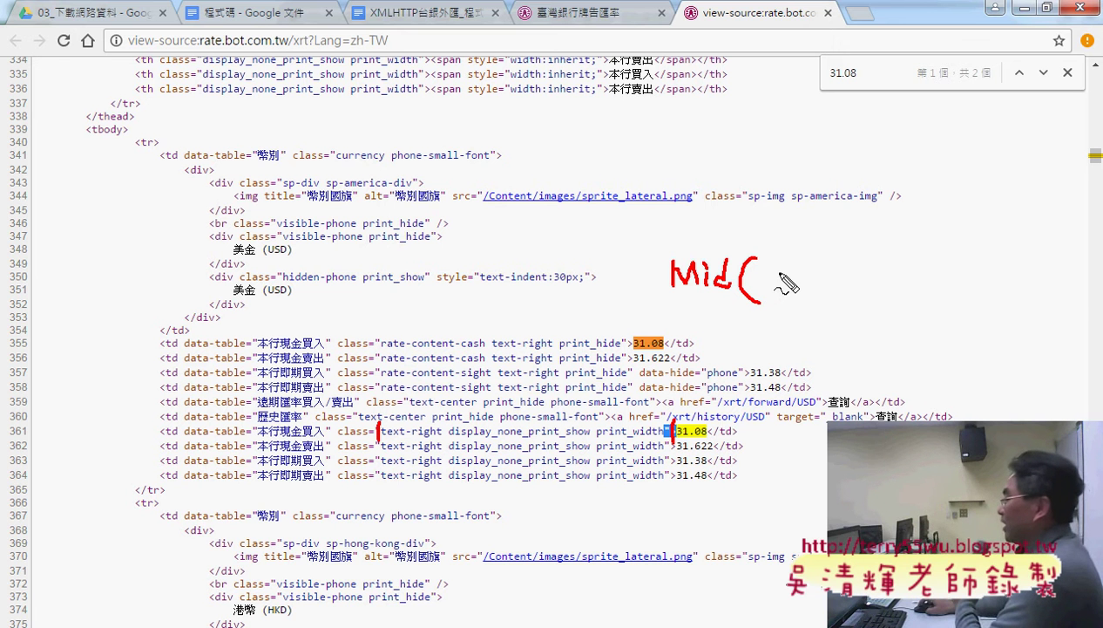
pyautogui.moveTo(785, 267)
pyautogui.mouseDown()
pyautogui.moveTo(760, 300)
pyautogui.moveTo(795, 297)
pyautogui.mouseUp()
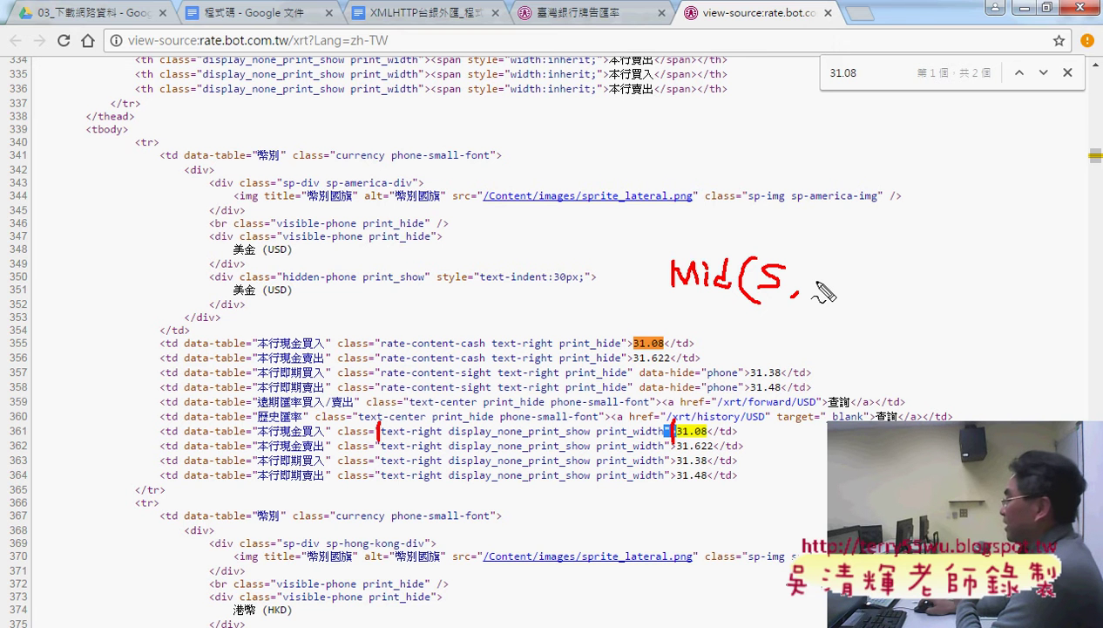
pyautogui.moveTo(819, 274)
pyautogui.mouseDown()
pyautogui.moveTo(817, 290)
pyautogui.moveTo(837, 288)
pyautogui.moveTo(840, 273)
pyautogui.moveTo(862, 281)
pyautogui.moveTo(853, 294)
pyautogui.moveTo(899, 288)
pyautogui.mouseUp()
pyautogui.moveTo(810, 298); pyautogui.dragTo(904, 294)
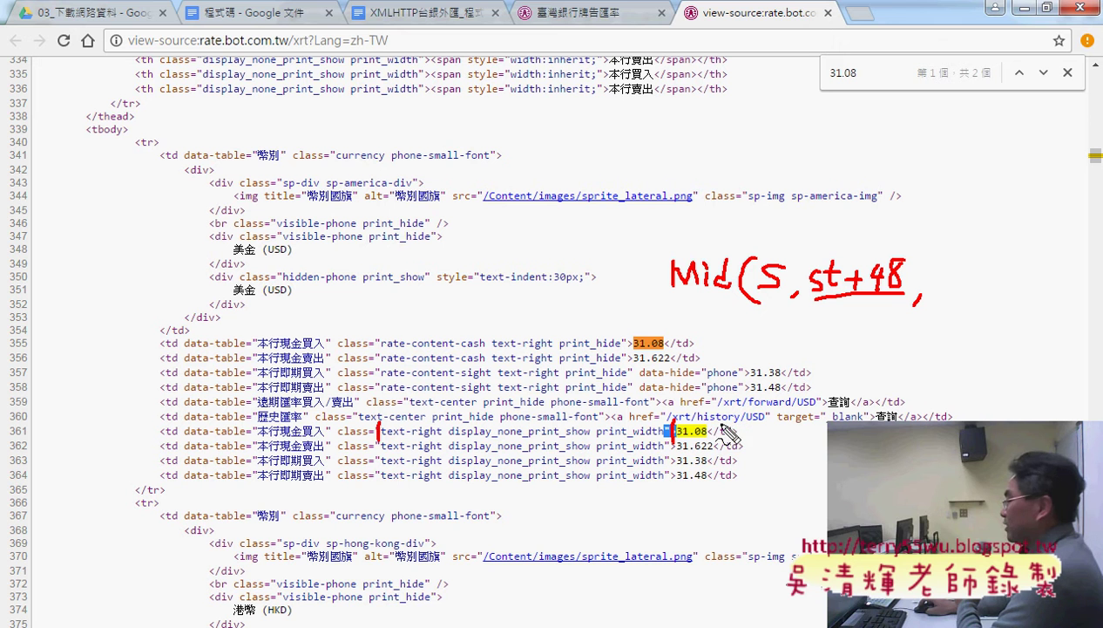
pyautogui.moveTo(711, 424); pyautogui.dragTo(711, 439)
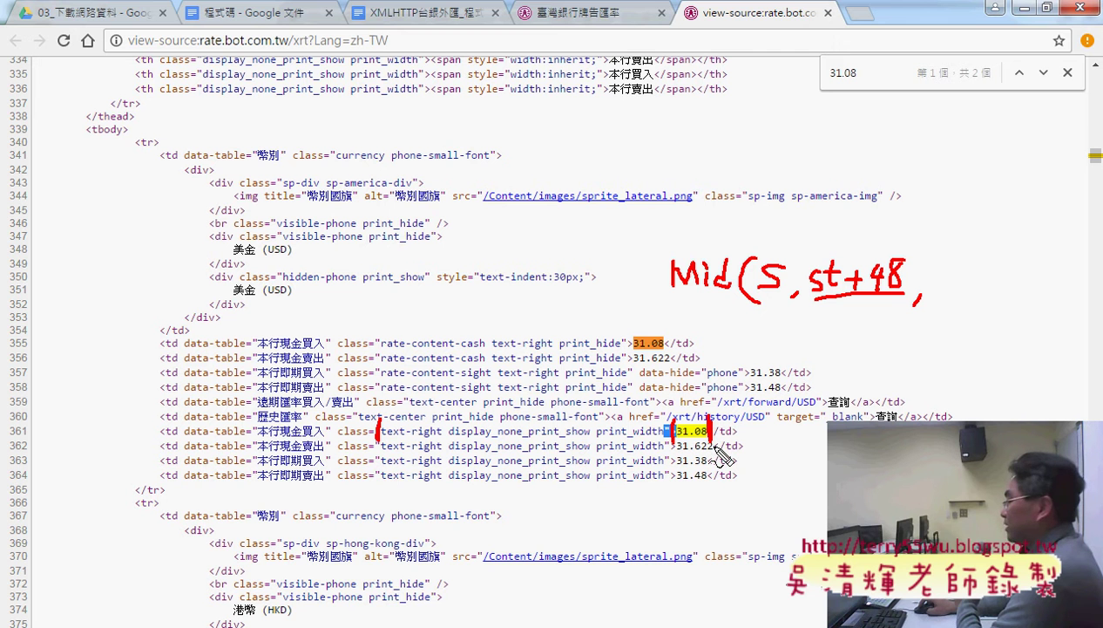
pyautogui.moveTo(394, 427)
pyautogui.mouseDown()
pyautogui.moveTo(383, 440)
pyautogui.moveTo(672, 437)
pyautogui.mouseUp()
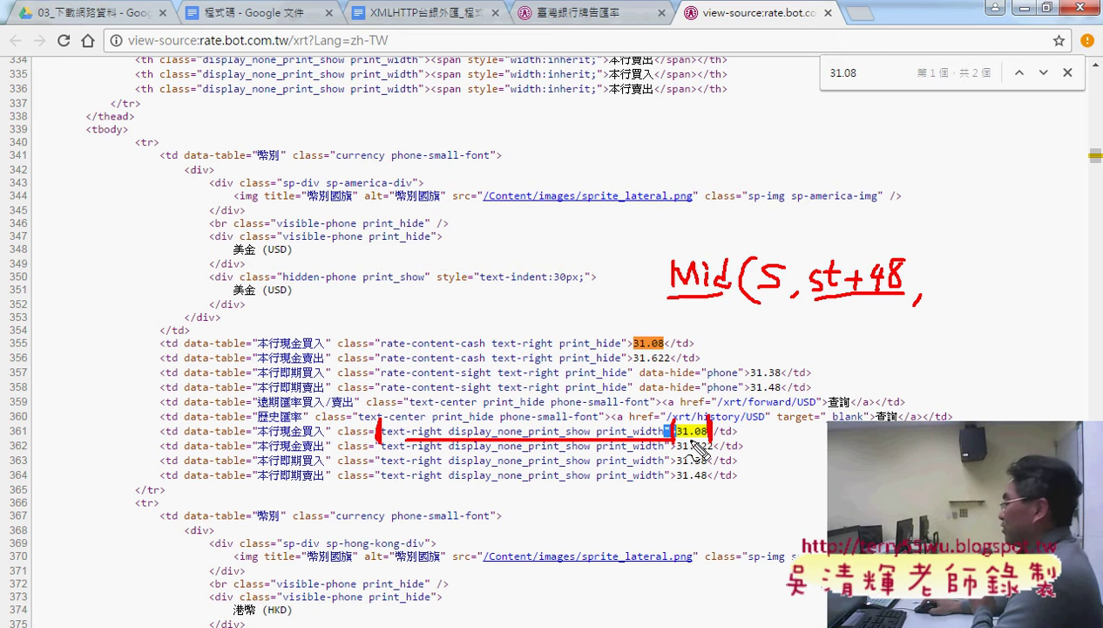
pyautogui.moveTo(690, 427); pyautogui.dragTo(697, 446)
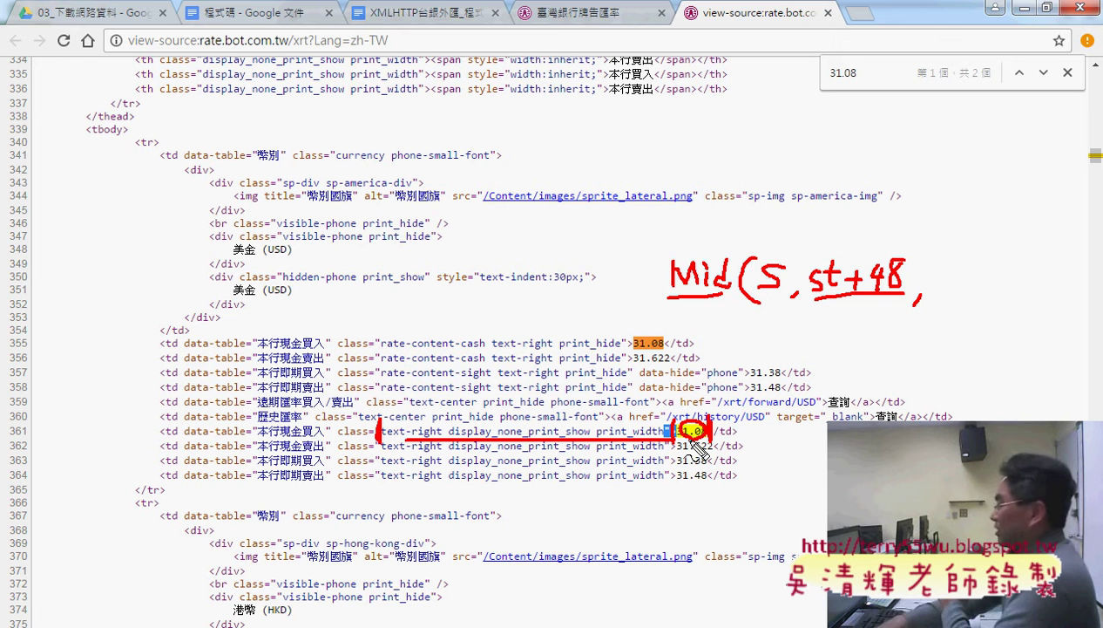
pyautogui.press('Escape')
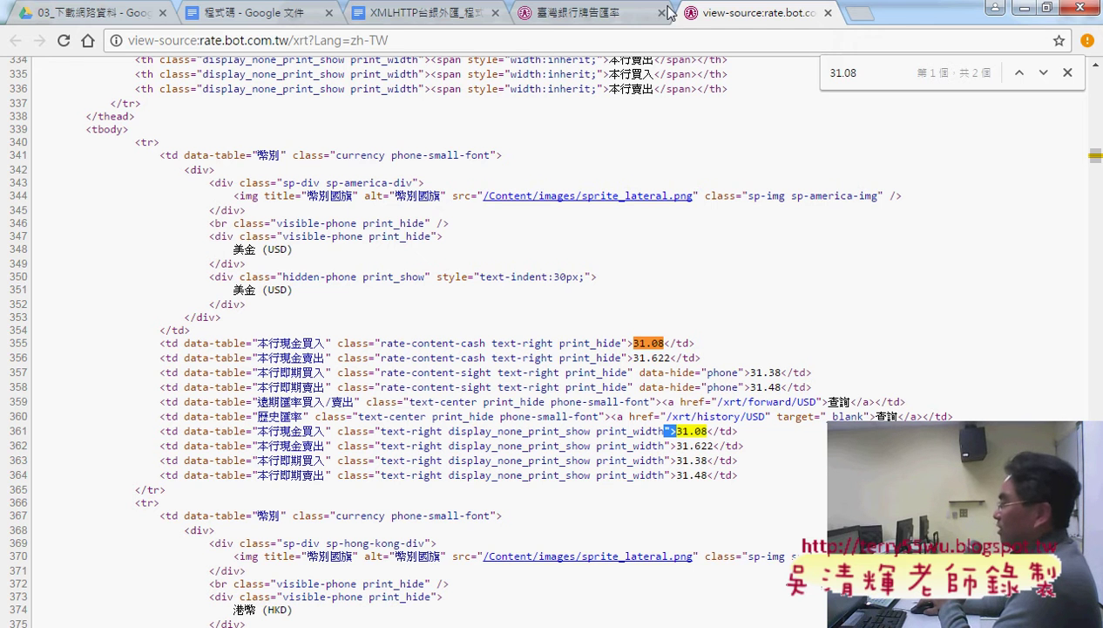
# Step: Review the first two rate comment lines and the first extraction block in the code notes
pyautogui.click(466, 14)
pyautogui.scroll(-1, 471, 322)
pyautogui.scroll(-5, 470, 322)
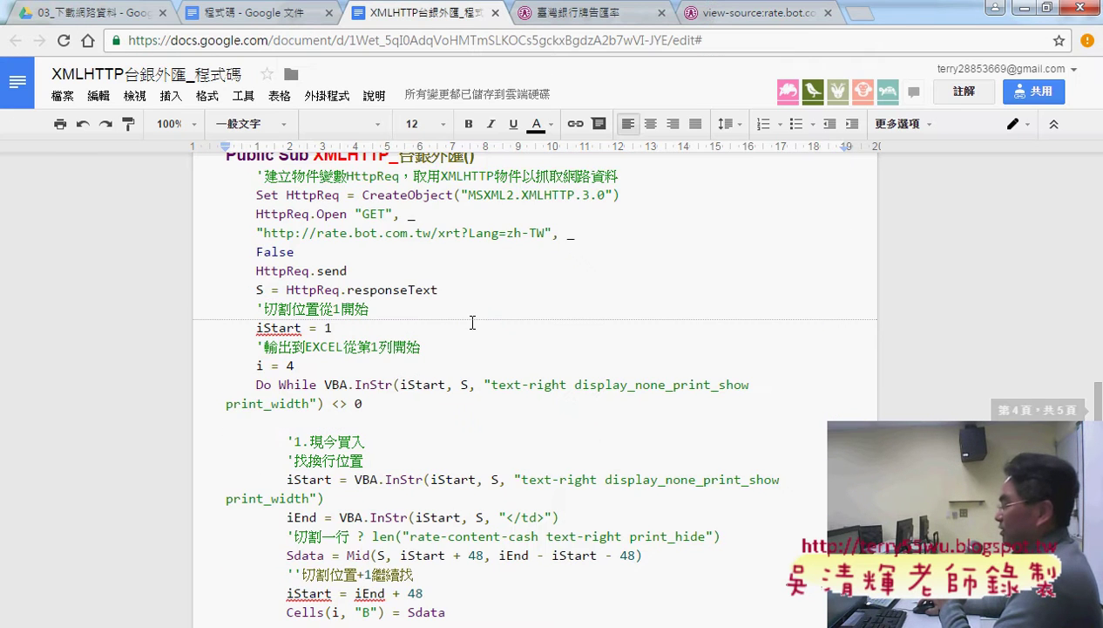
pyautogui.scroll(-1, 470, 323)
pyautogui.scroll(-2, 471, 325)
pyautogui.scroll(-3, 475, 329)
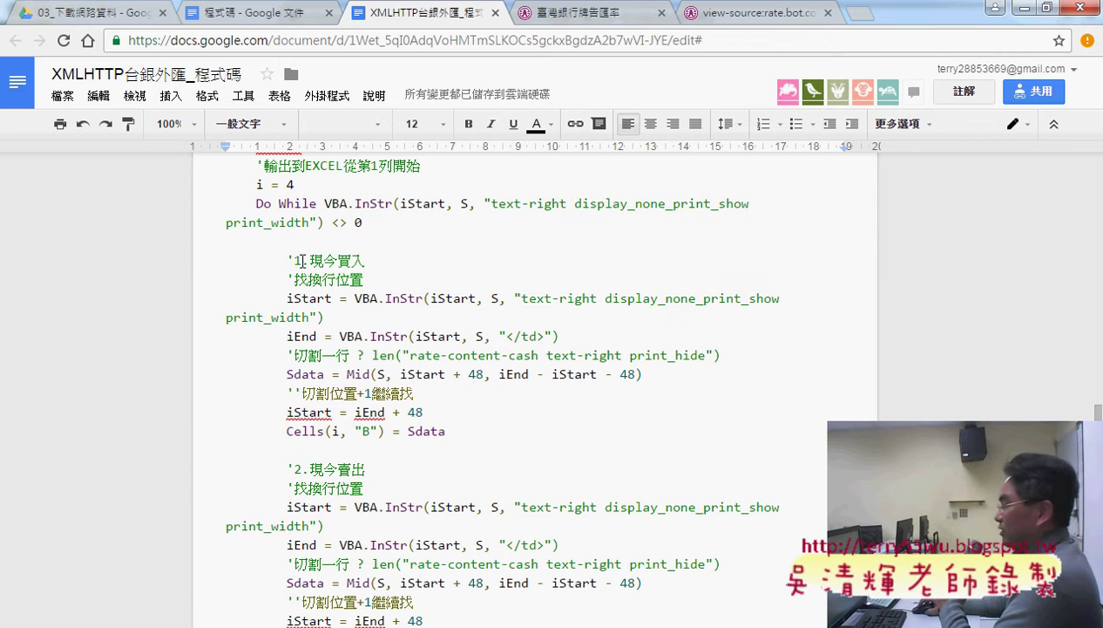
pyautogui.moveTo(278, 260); pyautogui.dragTo(373, 259)
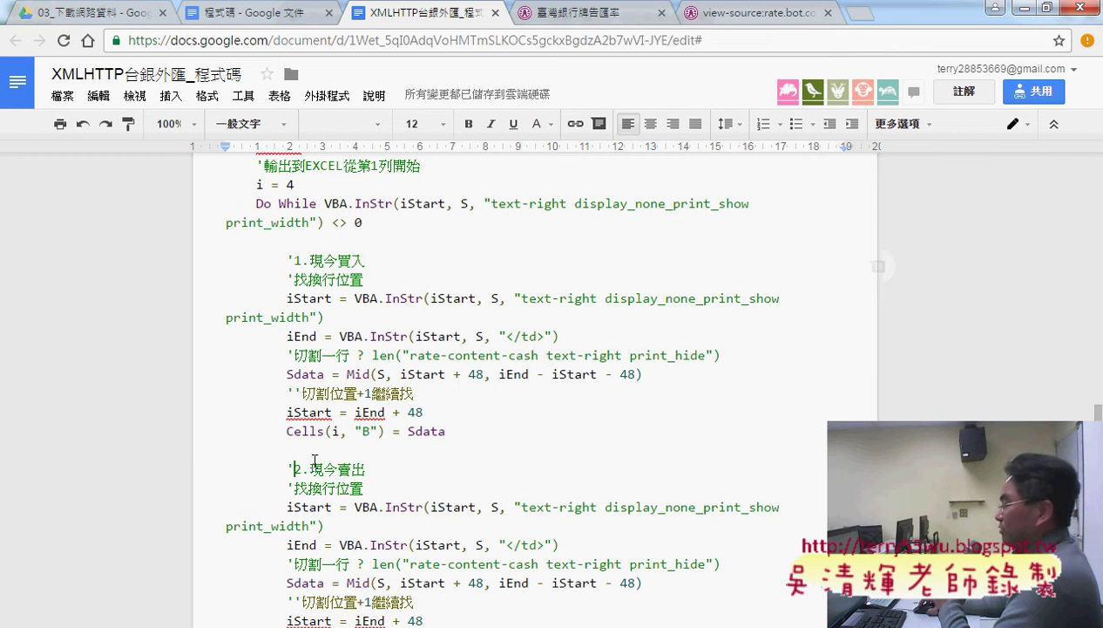
pyautogui.moveTo(293, 469); pyautogui.dragTo(370, 469)
pyautogui.moveTo(468, 426); pyautogui.dragTo(196, 295)
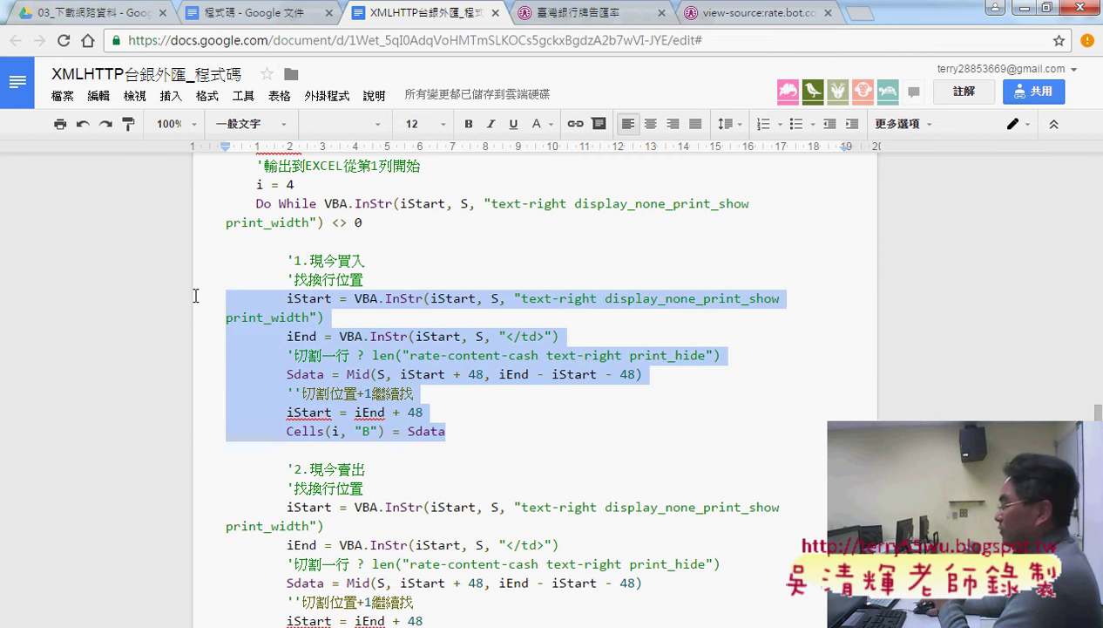
# Step: Go through the remaining extraction blocks down to column E and the 清除 clearing sub
pyautogui.scroll(-2, 311, 466)
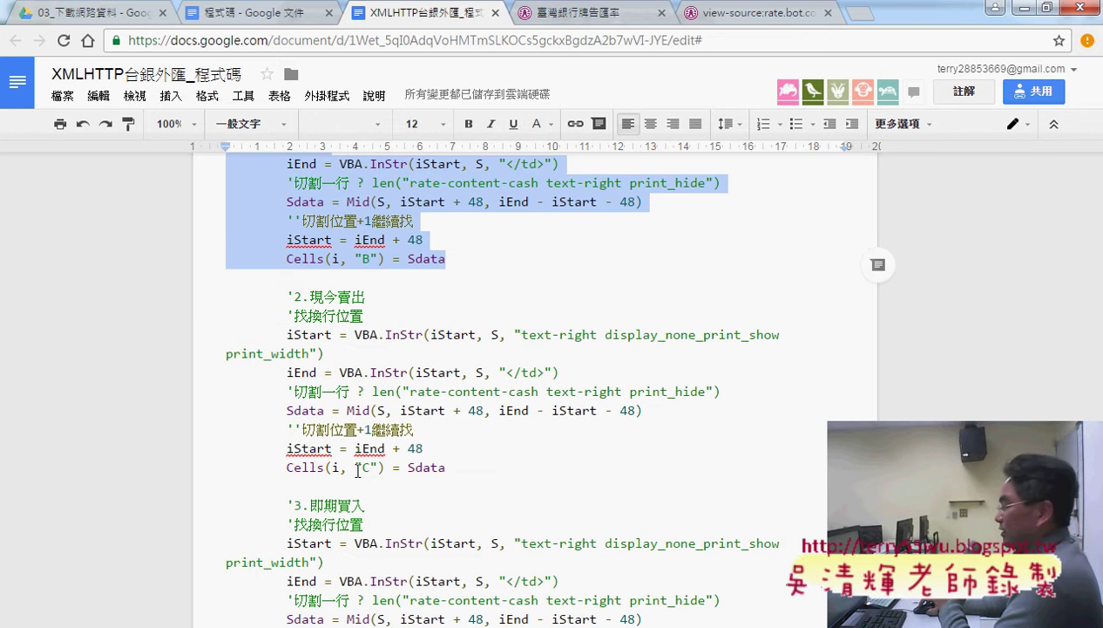
pyautogui.moveTo(358, 471); pyautogui.dragTo(378, 470)
pyautogui.scroll(-3, 397, 475)
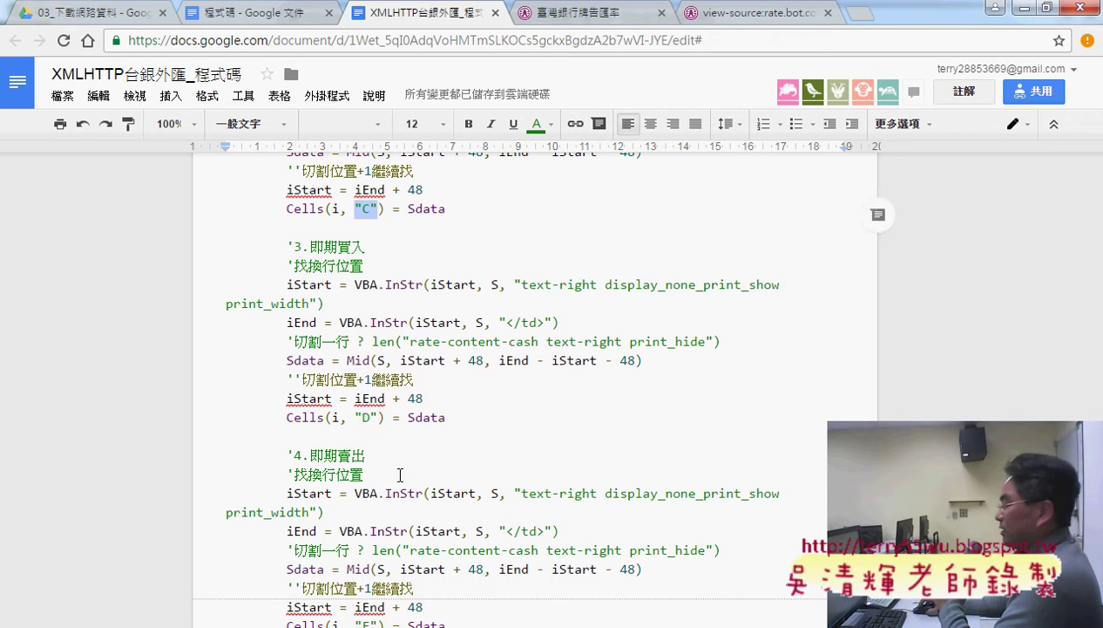
pyautogui.moveTo(354, 418); pyautogui.dragTo(378, 418)
pyautogui.scroll(-3, 378, 427)
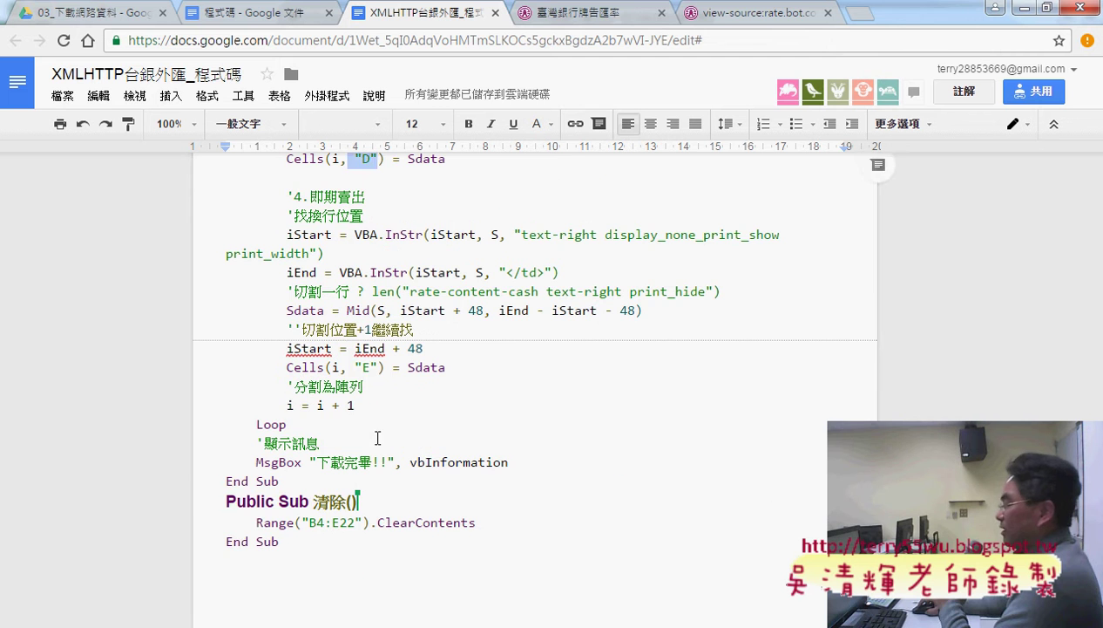
pyautogui.moveTo(355, 366); pyautogui.dragTo(378, 367)
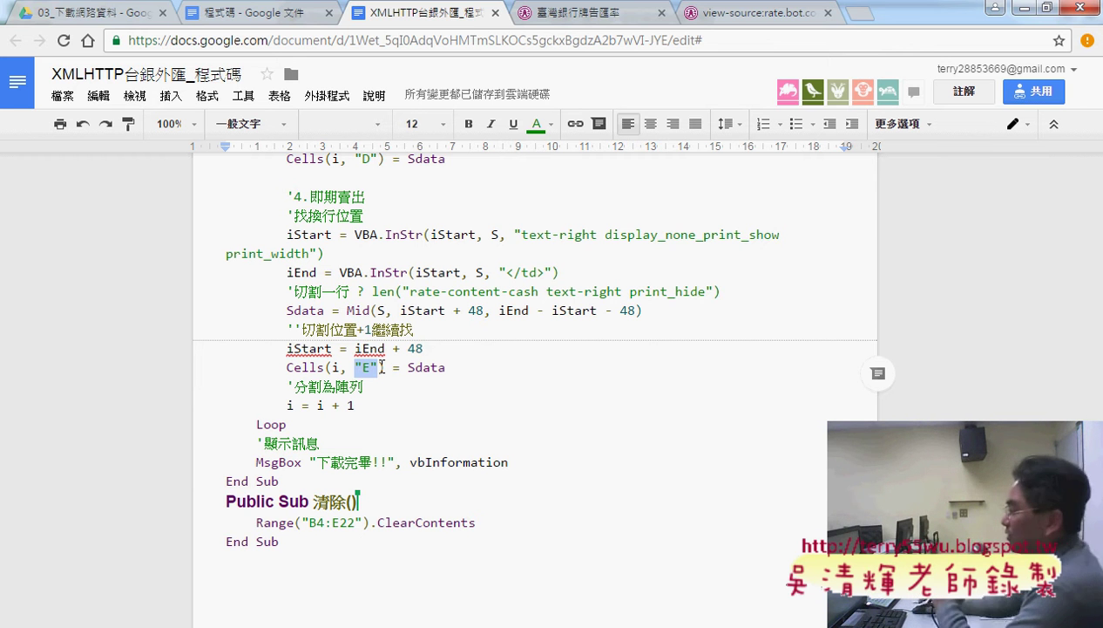
pyautogui.moveTo(290, 545); pyautogui.dragTo(226, 501)
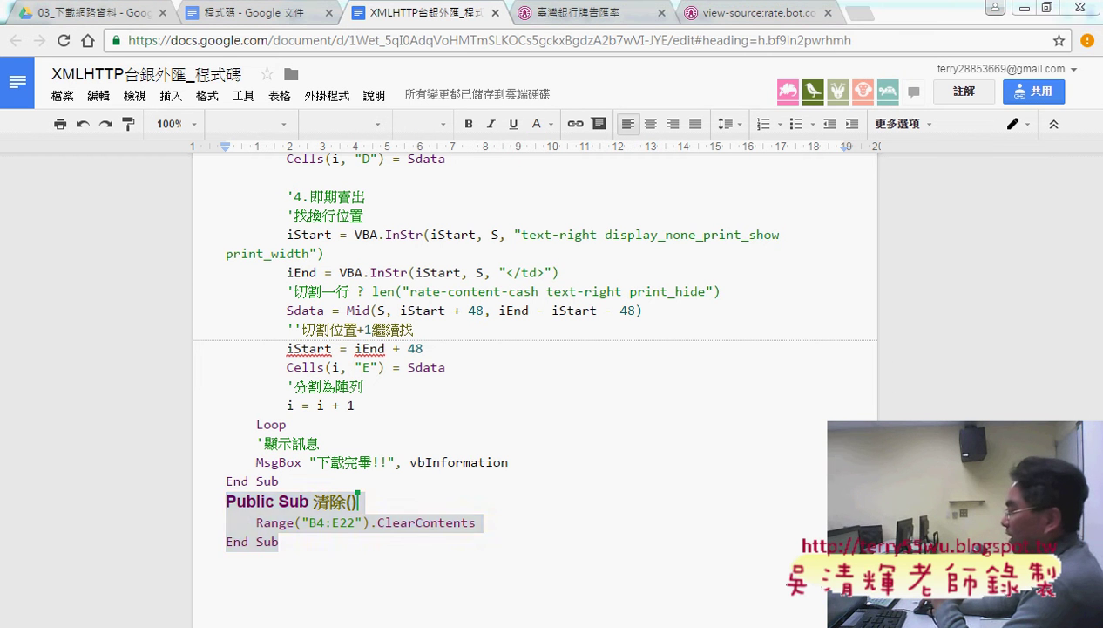
pyautogui.click(392, 547)
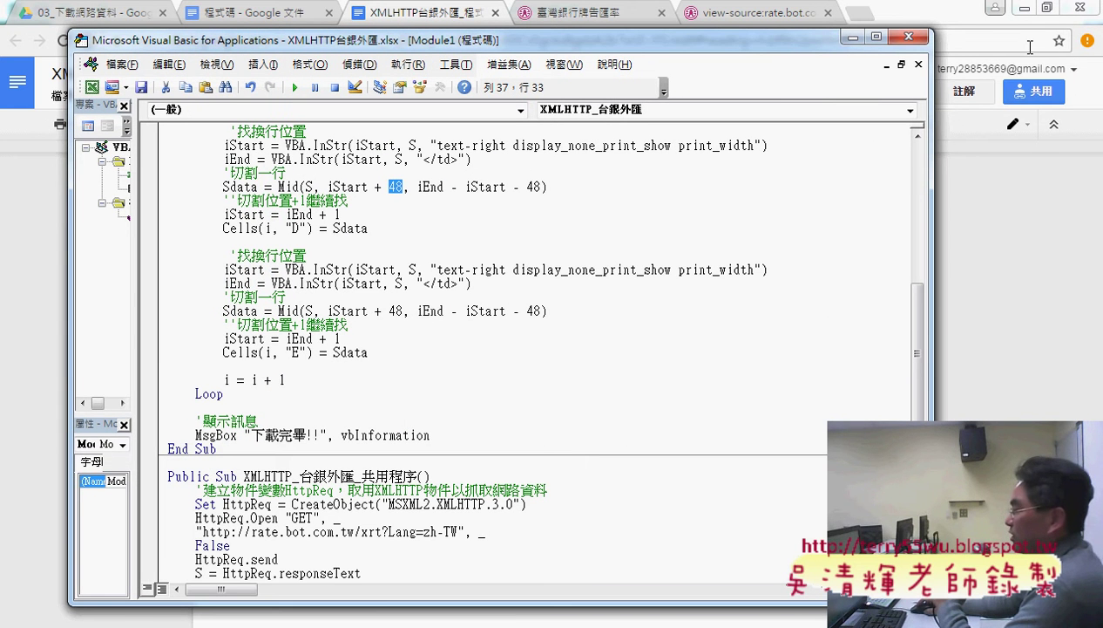
pyautogui.click(1024, 8)
pyautogui.scroll(-4, 632, 353)
pyautogui.scroll(-1, 636, 358)
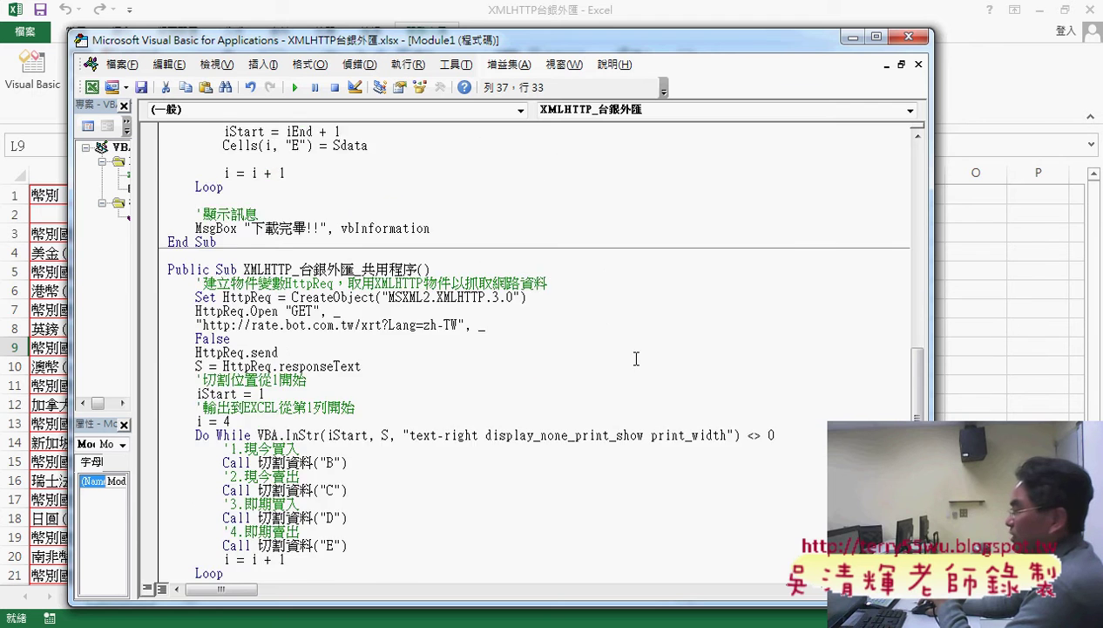
pyautogui.scroll(-2, 636, 358)
pyautogui.moveTo(554, 40); pyautogui.dragTo(694, 23)
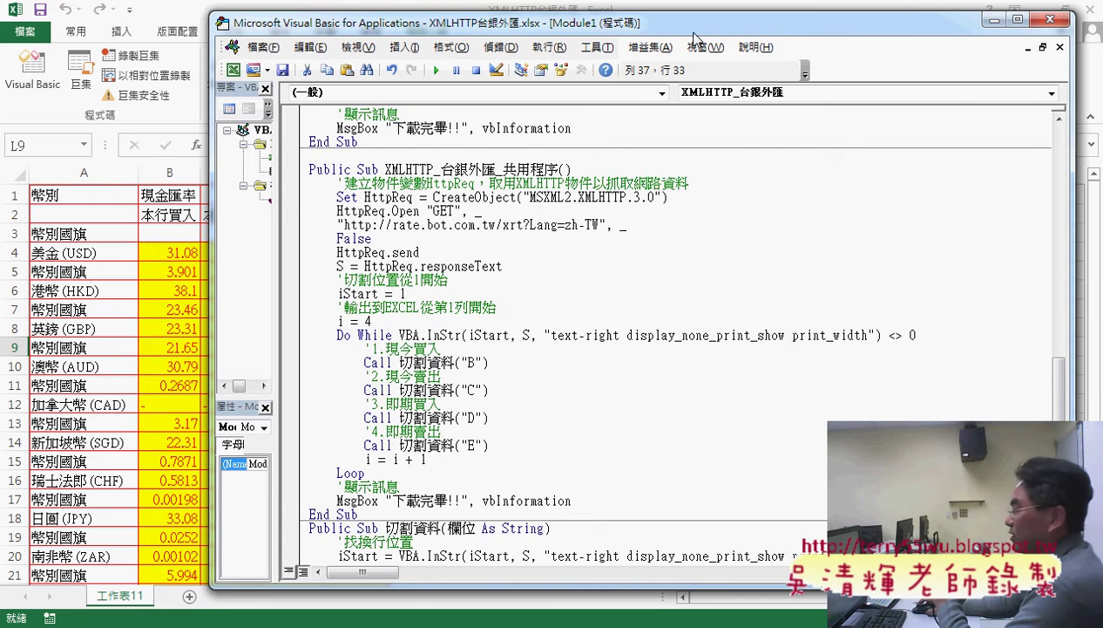
pyautogui.scroll(-2, 632, 304)
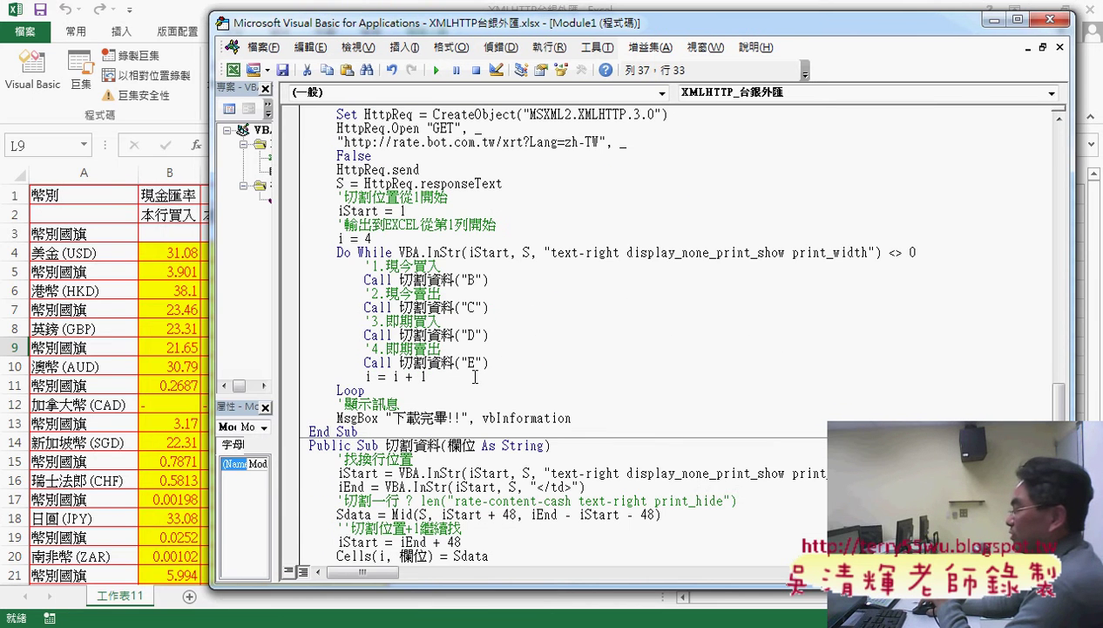
pyautogui.moveTo(490, 363); pyautogui.dragTo(297, 264)
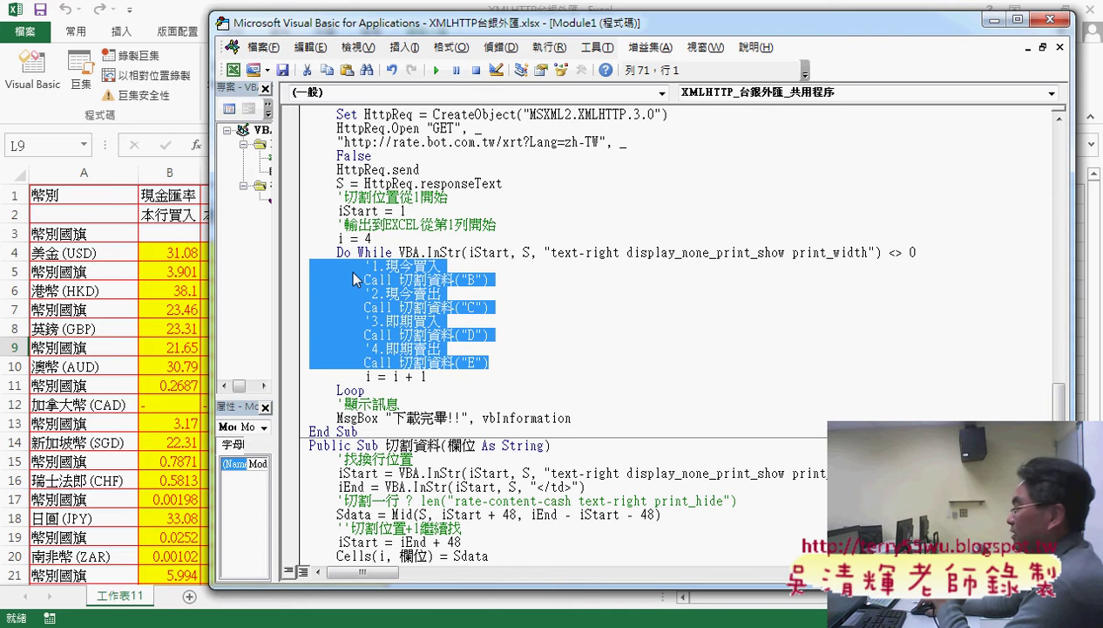
pyautogui.moveTo(398, 265); pyautogui.dragTo(413, 266)
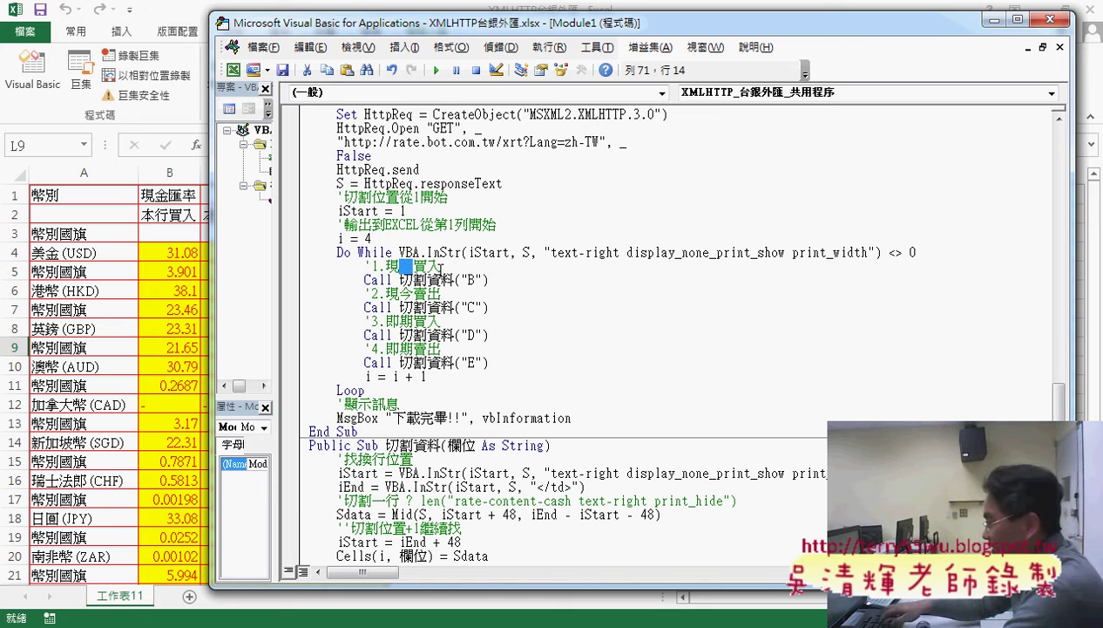
pyautogui.write('金')
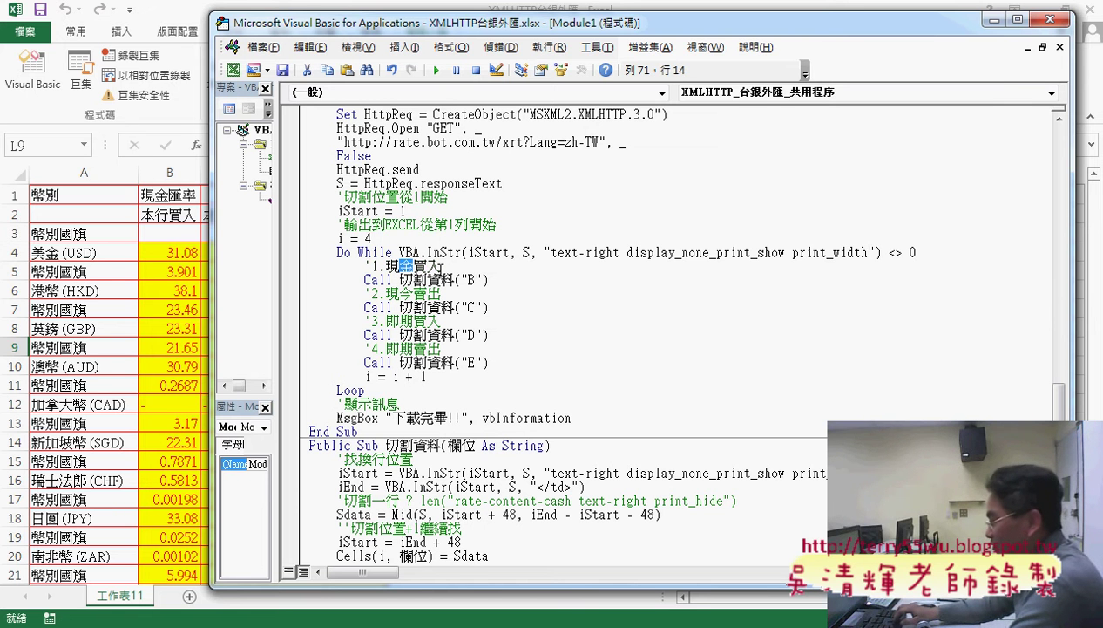
pyautogui.press('Return')
pyautogui.press('Down')
pyautogui.press('BackSpace')
pyautogui.write('金')
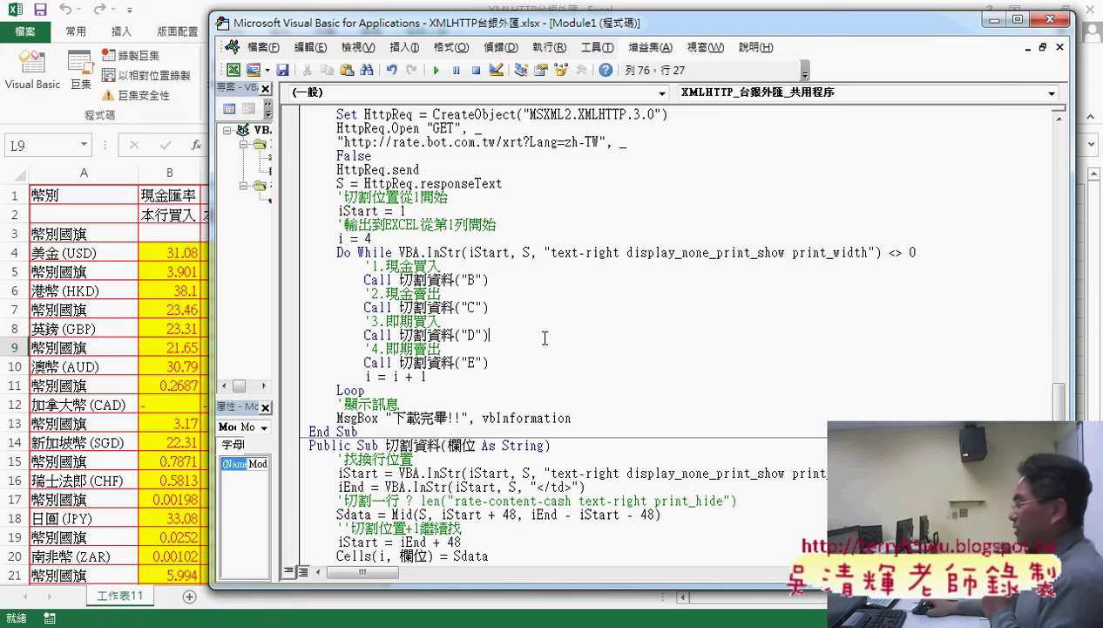
pyautogui.click(504, 361)
pyautogui.moveTo(504, 361); pyautogui.dragTo(252, 271)
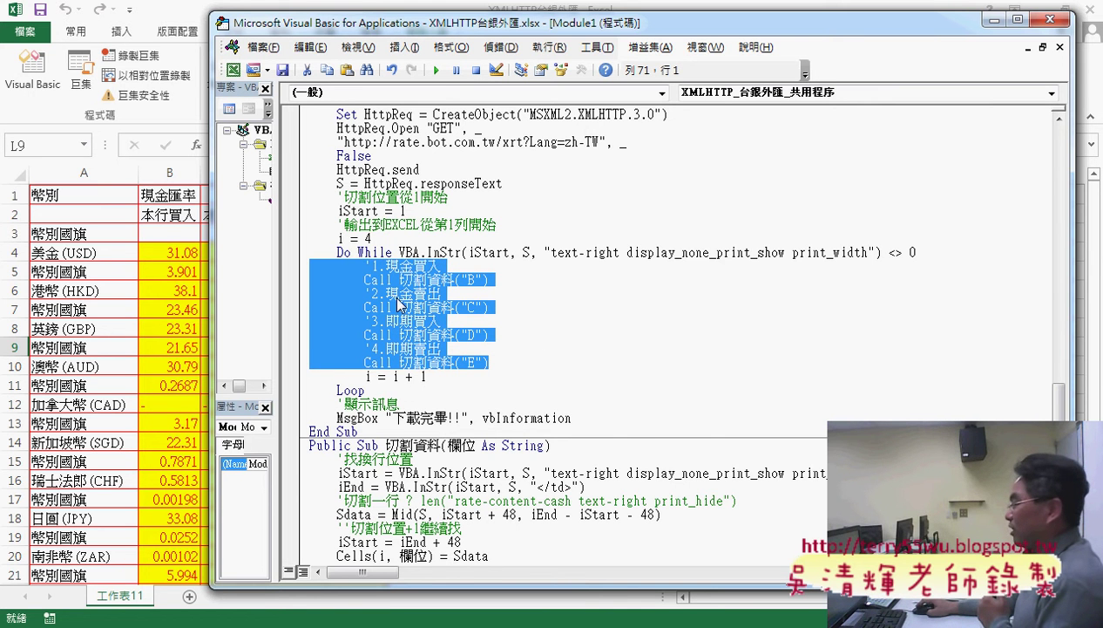
pyautogui.scroll(-1, 507, 459)
pyautogui.click(509, 458)
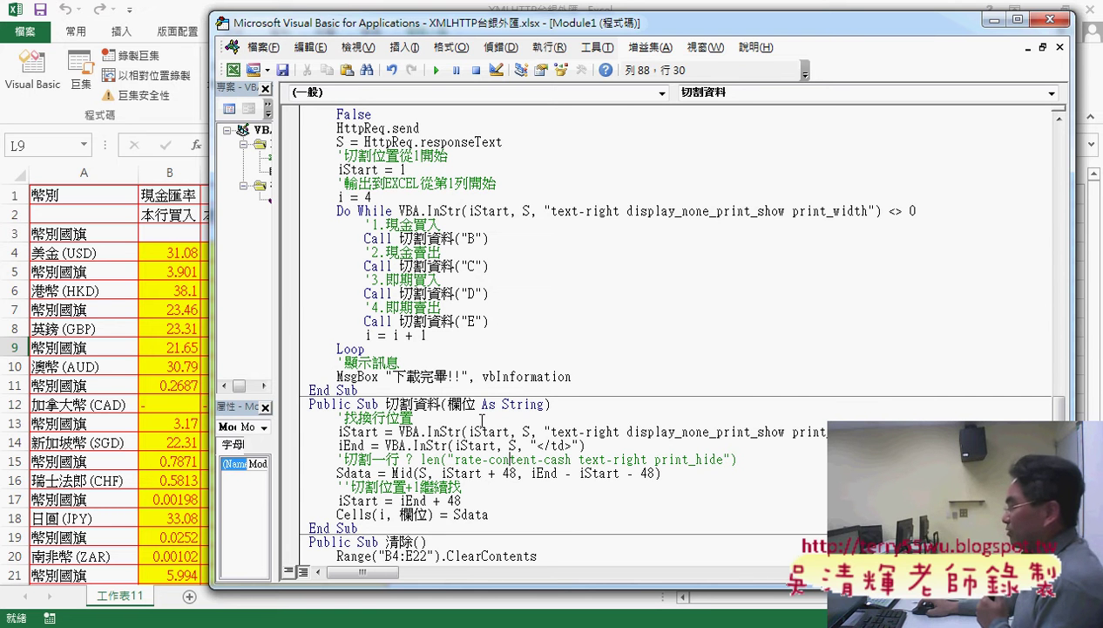
pyautogui.doubleClick(526, 431)
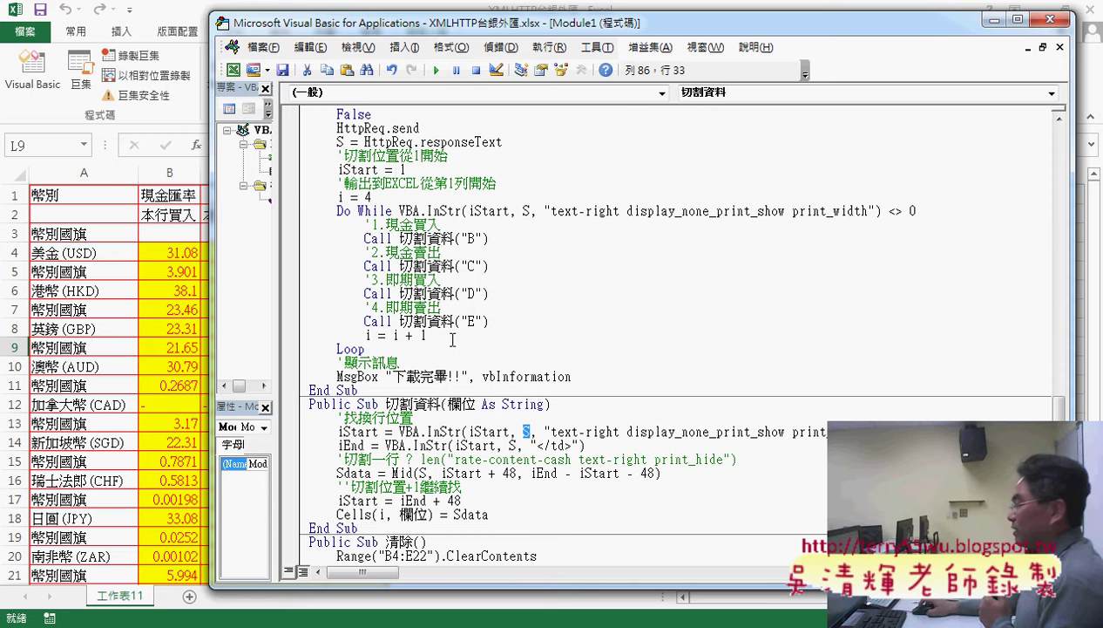
pyautogui.click(429, 448)
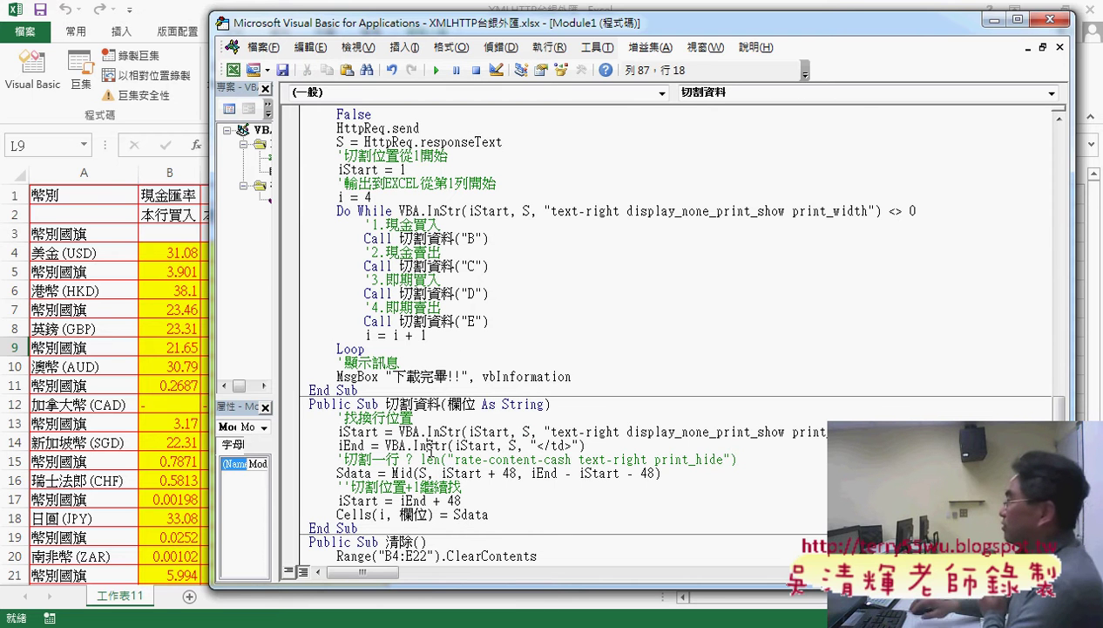
pyautogui.scroll(1, 430, 447)
pyautogui.scroll(1, 418, 261)
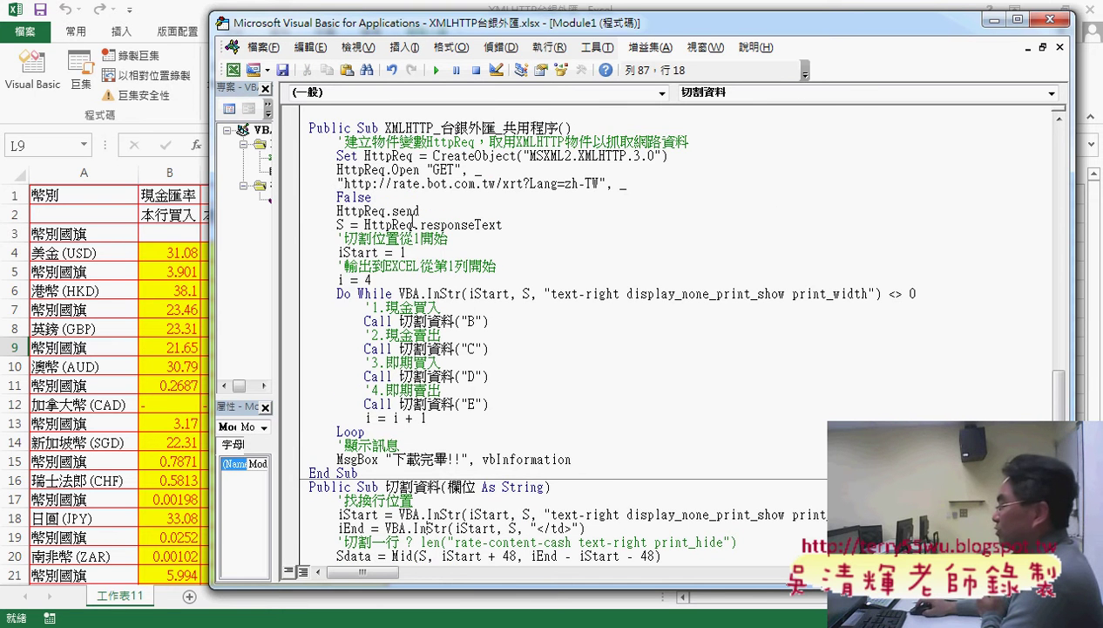
pyautogui.click(343, 224)
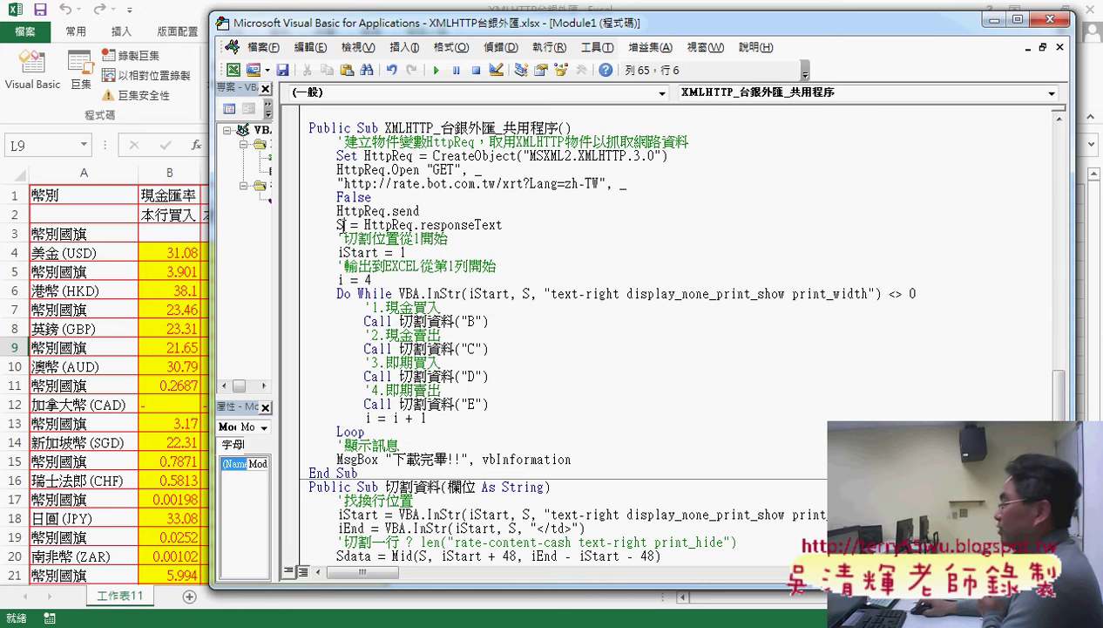
pyautogui.moveTo(503, 225); pyautogui.dragTo(364, 224)
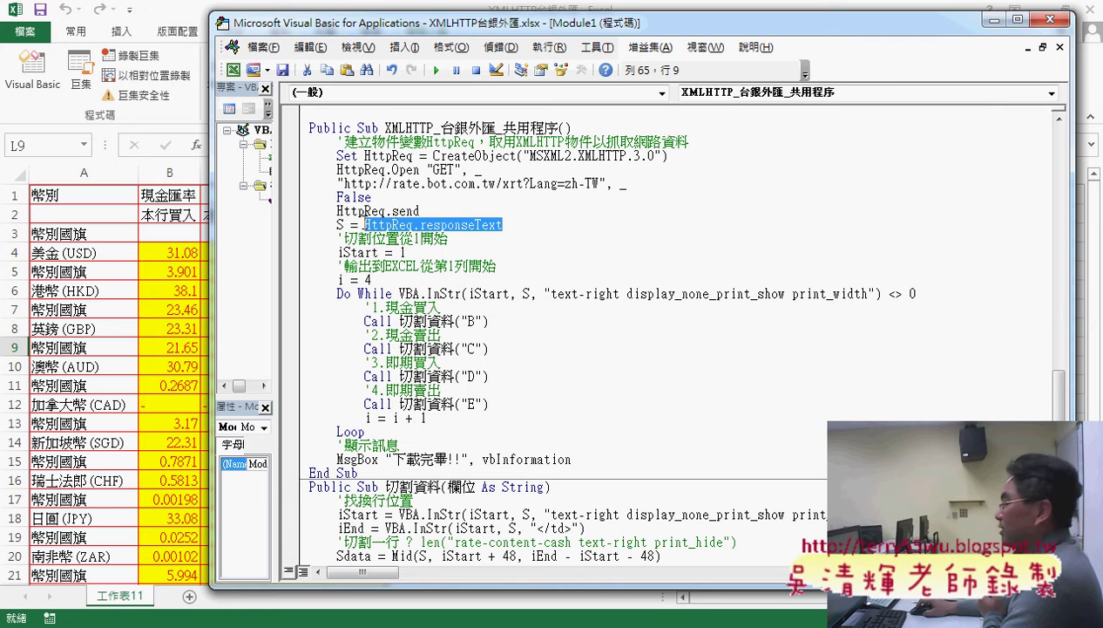
pyautogui.click(346, 224)
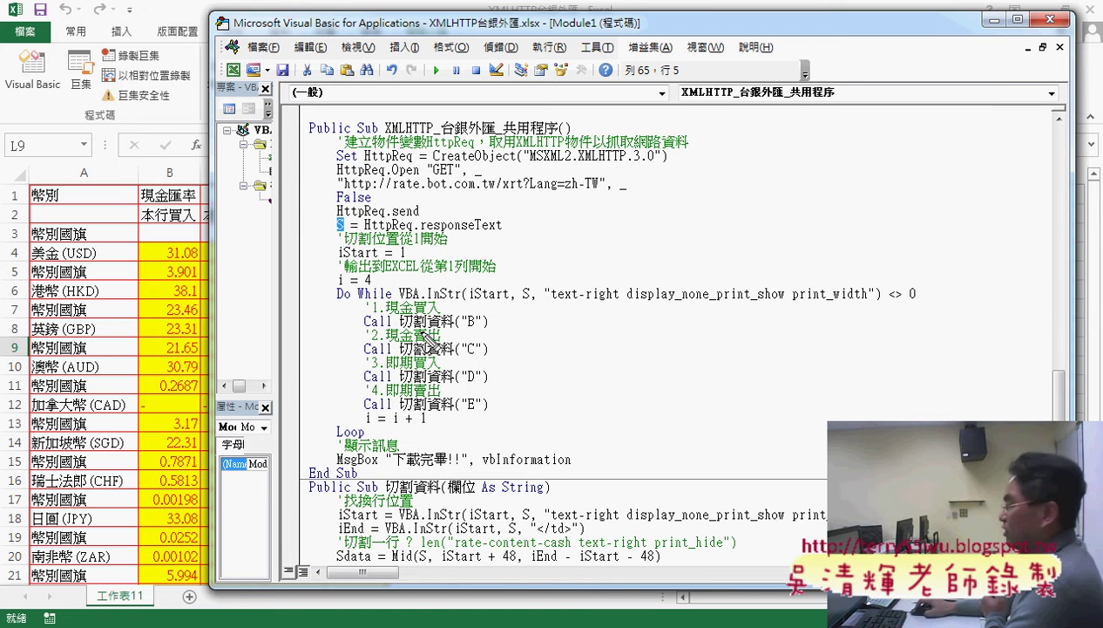
pyautogui.moveTo(375, 466)
pyautogui.mouseDown()
pyautogui.moveTo(289, 451)
pyautogui.moveTo(366, 175)
pyautogui.mouseUp()
pyautogui.moveTo(406, 435); pyautogui.dragTo(383, 436)
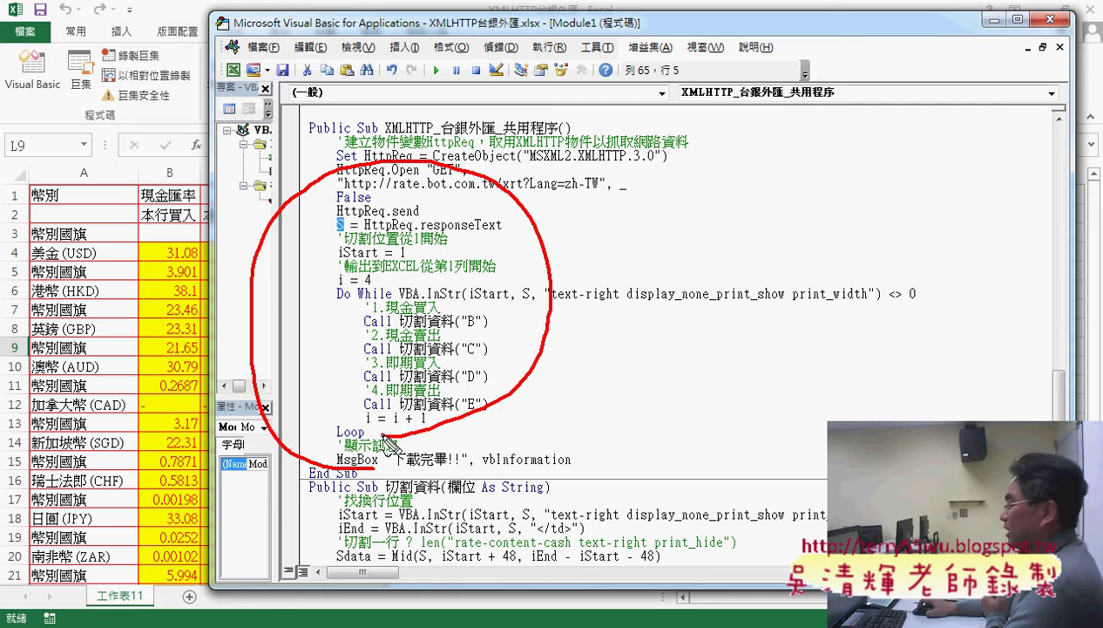
pyautogui.moveTo(366, 568); pyautogui.dragTo(419, 522)
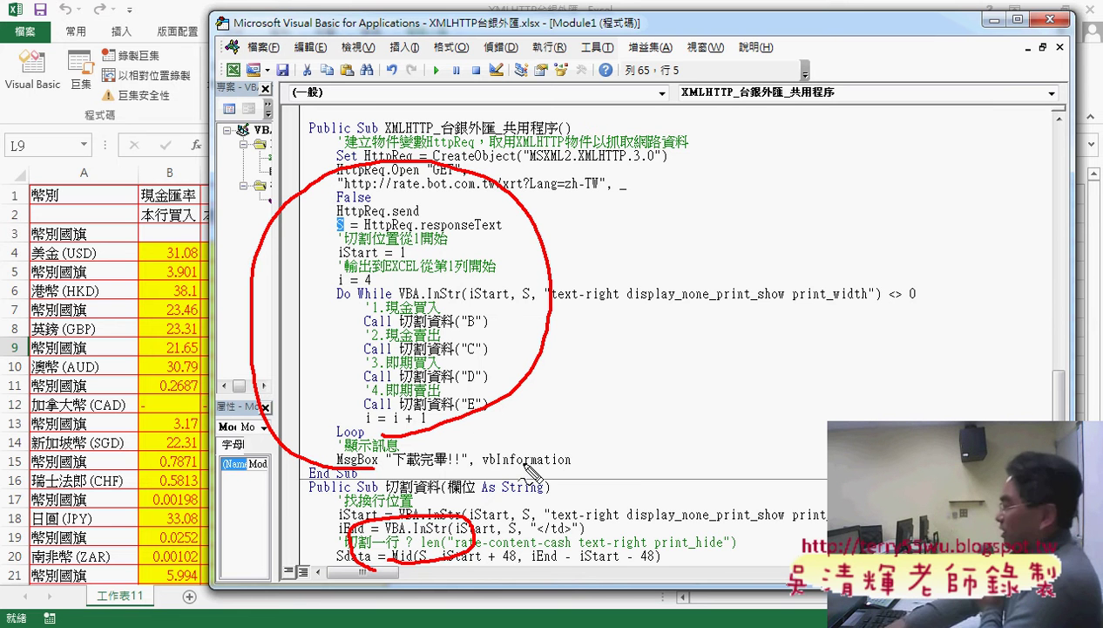
# Step: Clear the annotations and highlight the shared variables iStart, Sdata and i
pyautogui.press('Escape')
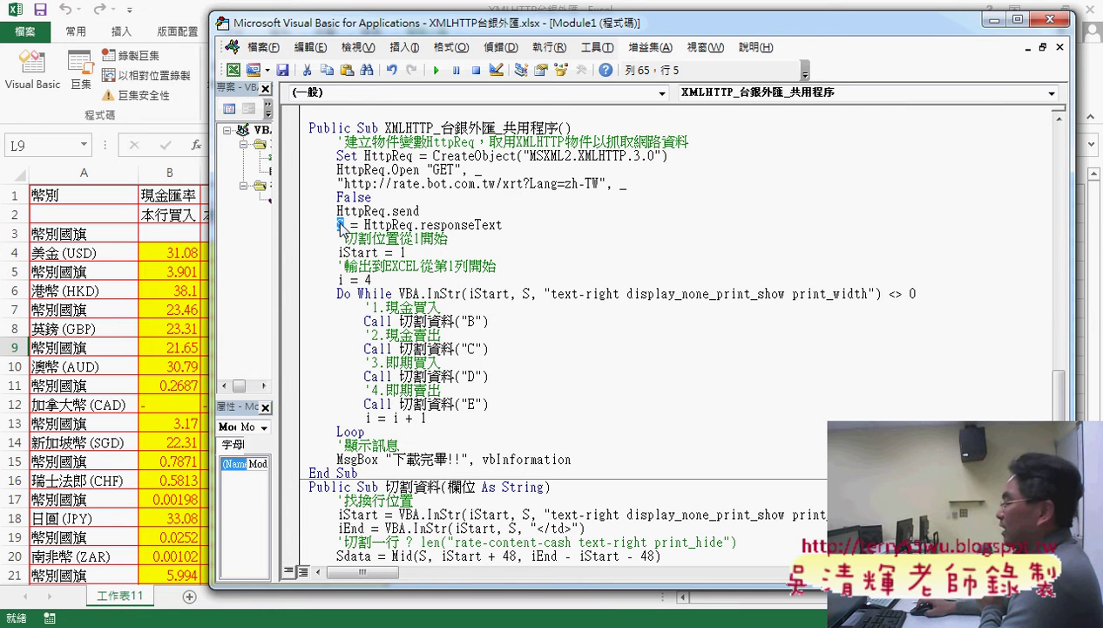
pyautogui.moveTo(384, 252); pyautogui.dragTo(374, 252)
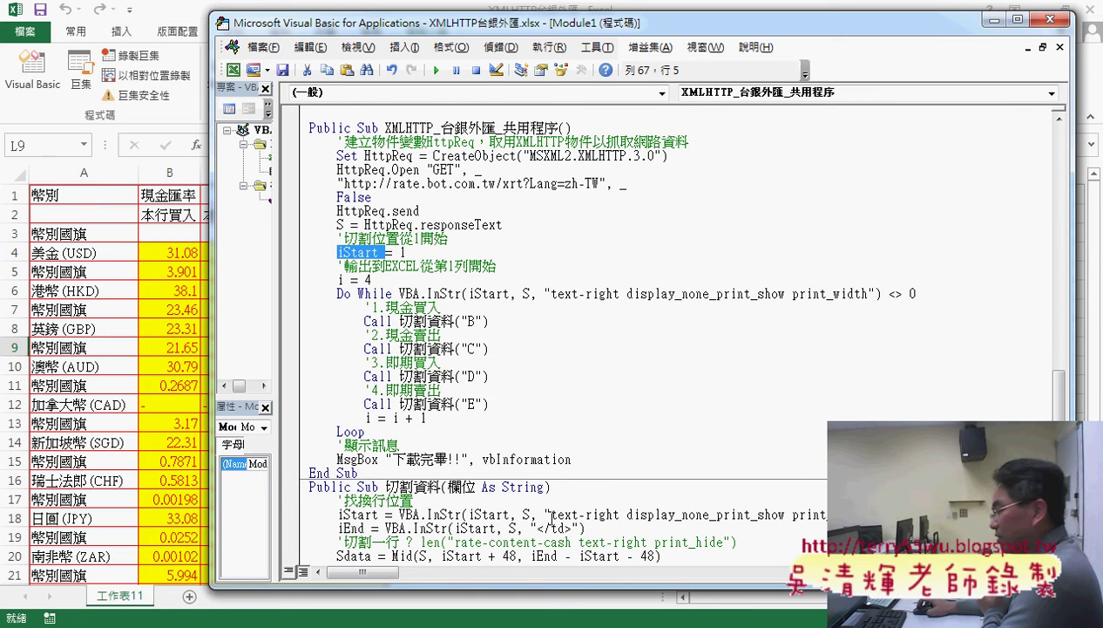
pyautogui.scroll(-1, 536, 504)
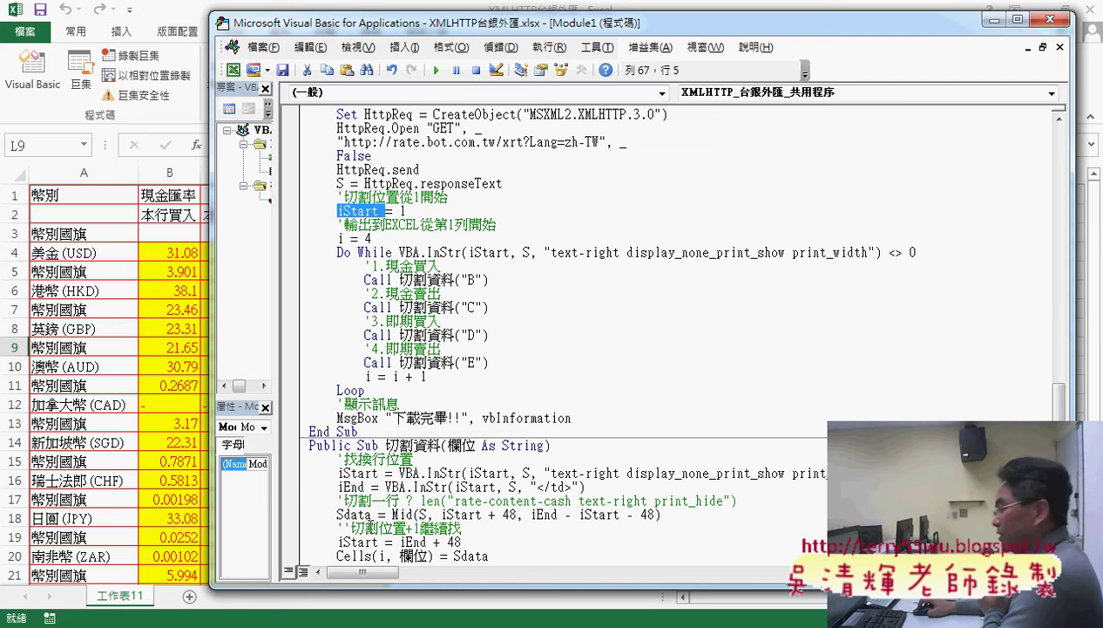
pyautogui.moveTo(372, 514); pyautogui.dragTo(357, 514)
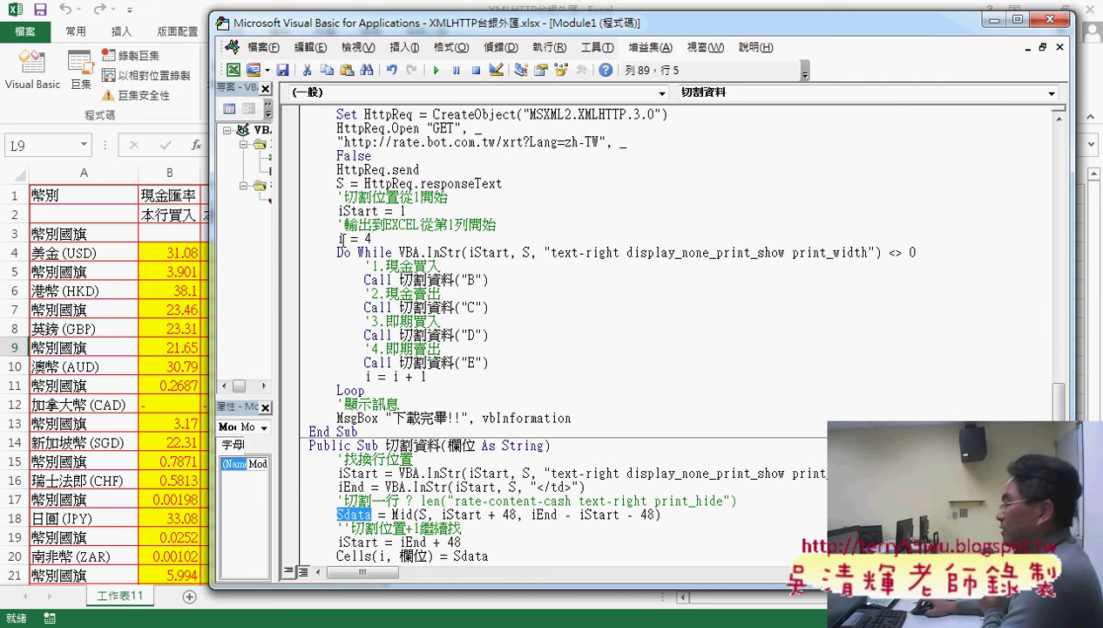
pyautogui.moveTo(343, 238); pyautogui.dragTo(337, 246)
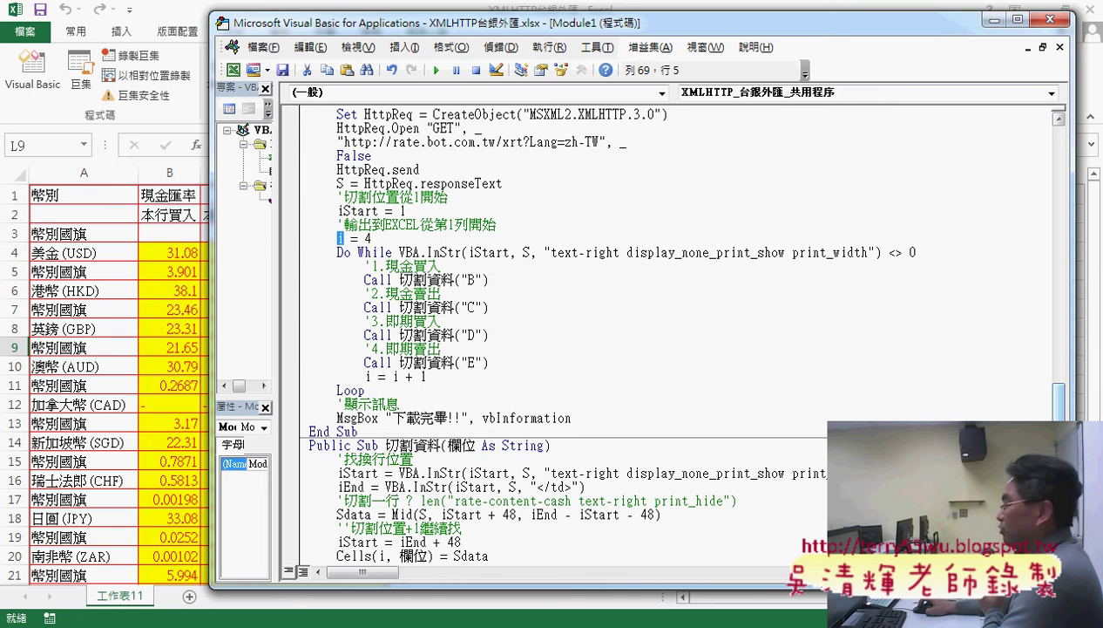
# Step: Comment out the module-level Dim i, S, iStart, iEnd declaration with an apostrophe
pyautogui.scroll(4, 1024, 234)
pyautogui.scroll(5, 1024, 234)
pyautogui.scroll(5, 1024, 235)
pyautogui.scroll(4, 1031, 183)
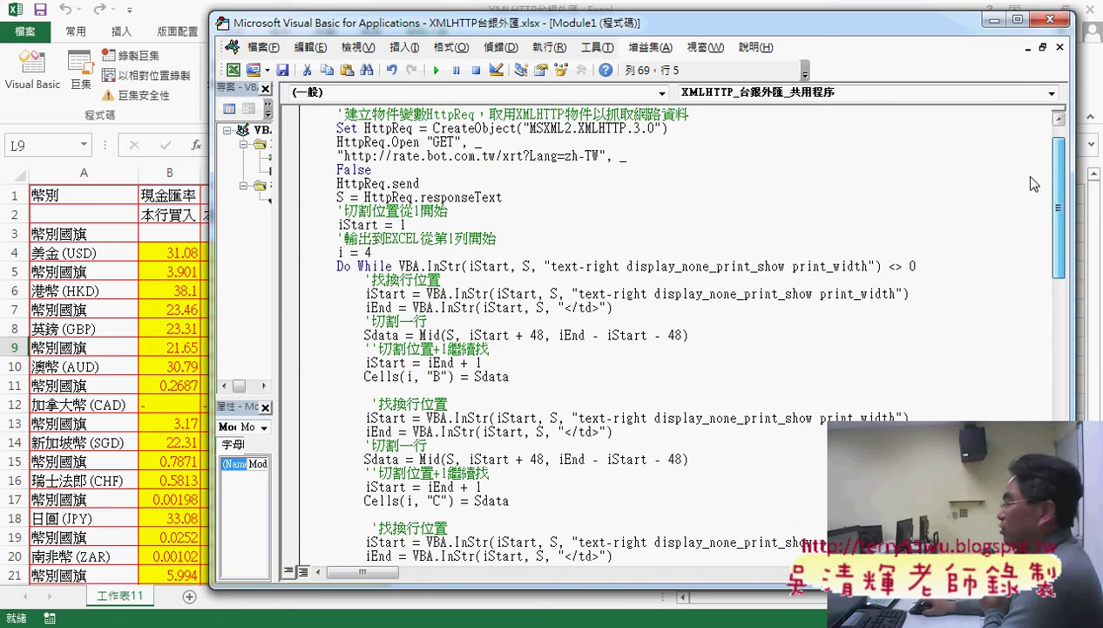
pyautogui.scroll(1, 1031, 183)
pyautogui.moveTo(460, 113); pyautogui.dragTo(296, 120)
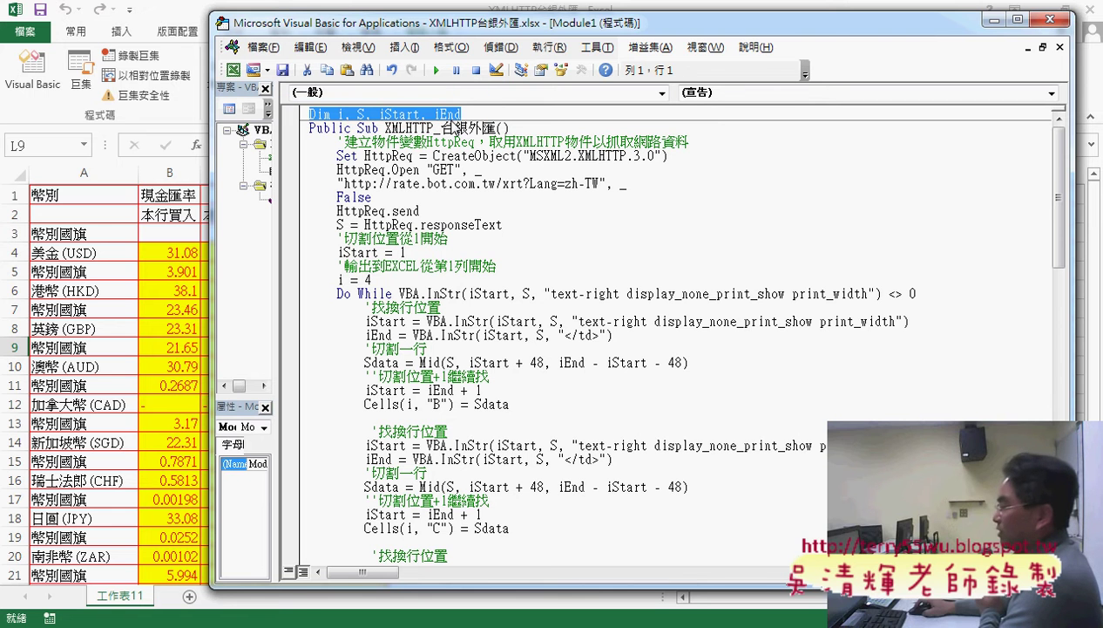
pyautogui.click(340, 114)
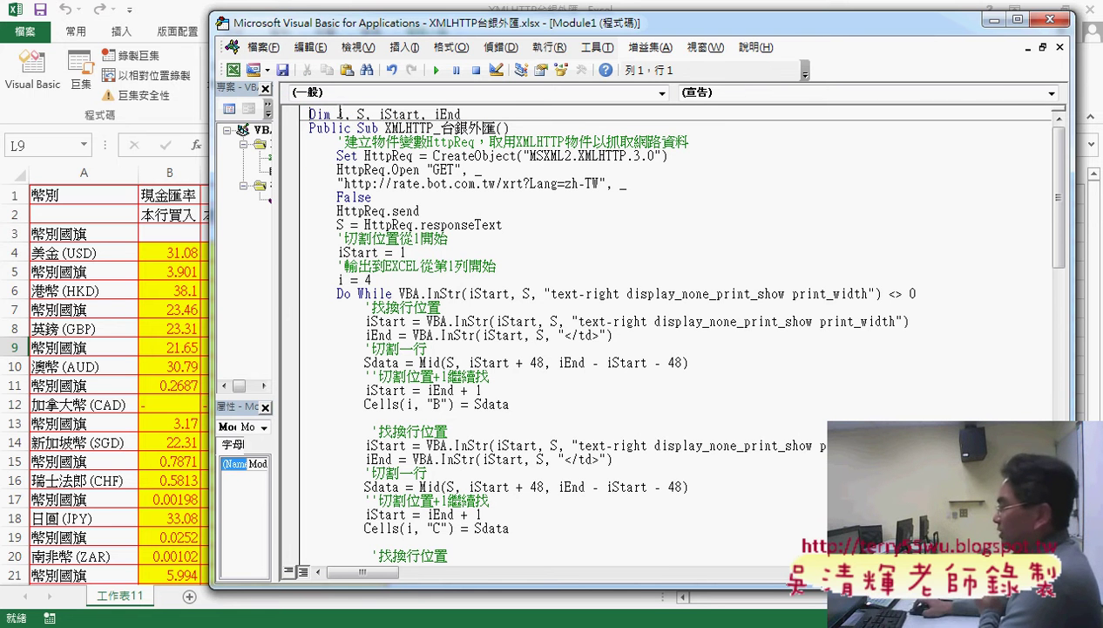
pyautogui.write("'")
pyautogui.scroll(-4, 435, 252)
pyautogui.scroll(-7, 436, 252)
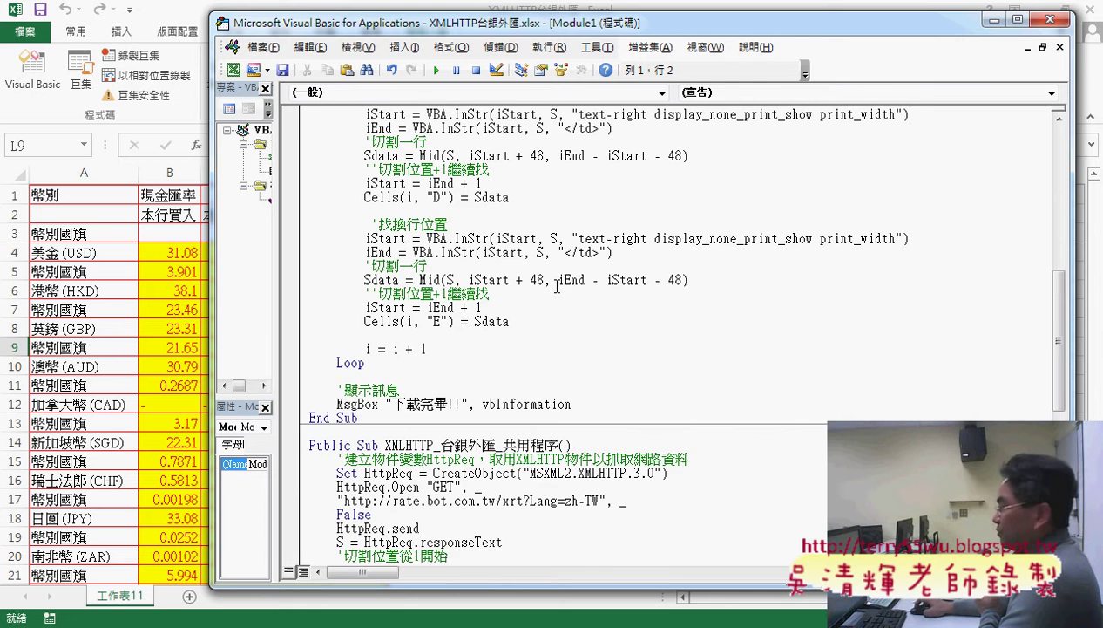
pyautogui.scroll(-7, 436, 252)
# Step: Step through XMLHTTP_台銀外匯_共用程序 with F8 until it enters 切割資料 for column B
pyautogui.click(505, 293)
pyautogui.press('F8')
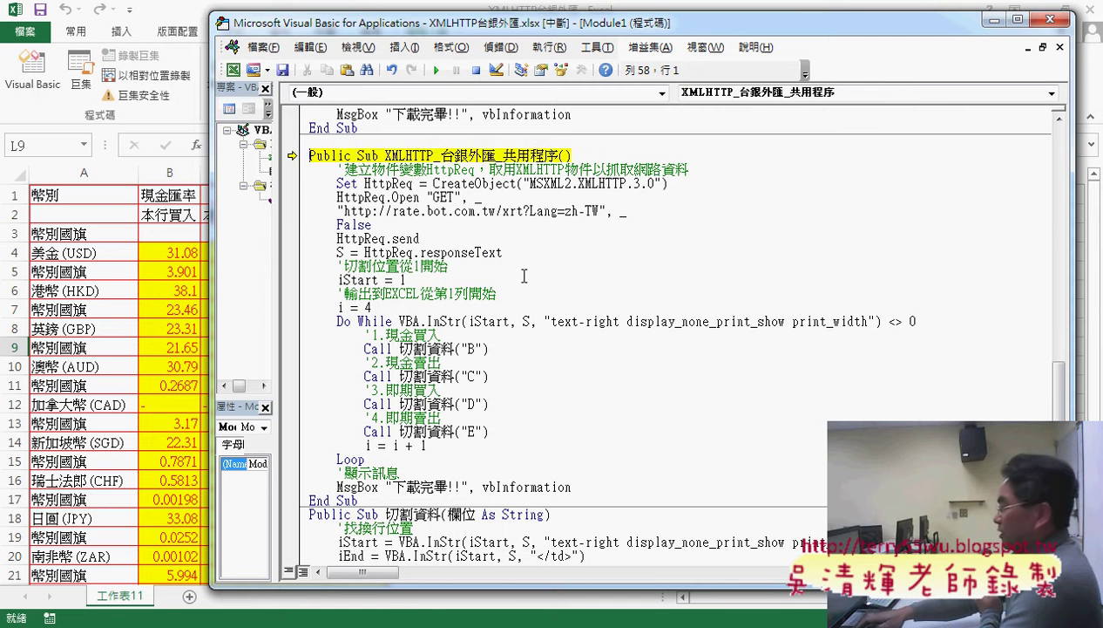
pyautogui.press('F8')
pyautogui.press('F8')
pyautogui.press('F8')
pyautogui.press('F8')
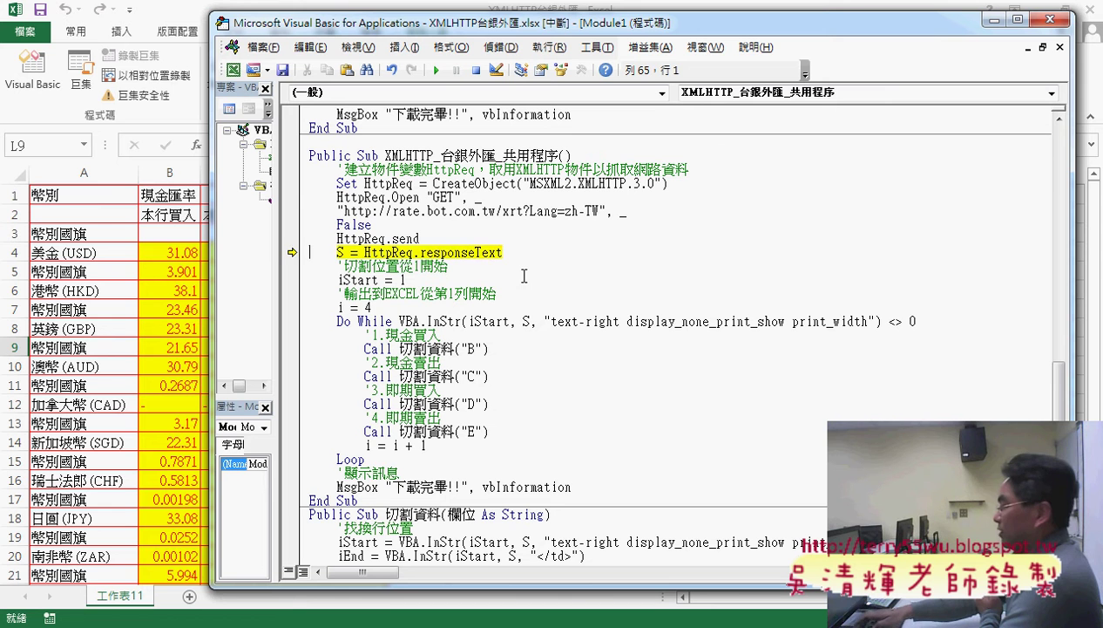
pyautogui.press('F8')
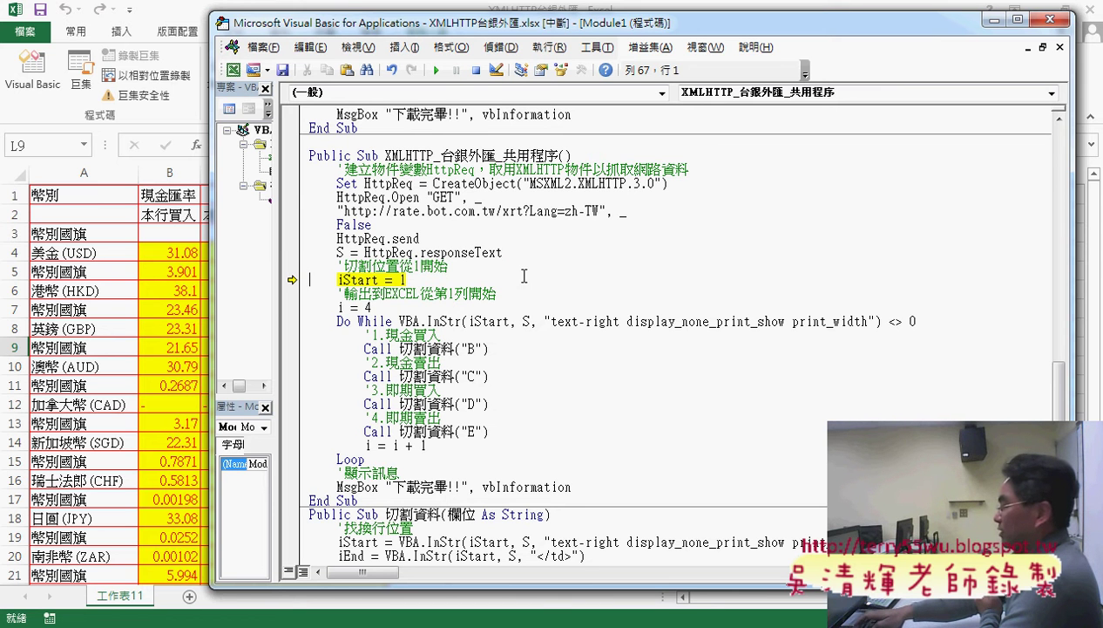
pyautogui.press('F8')
pyautogui.press('F8')
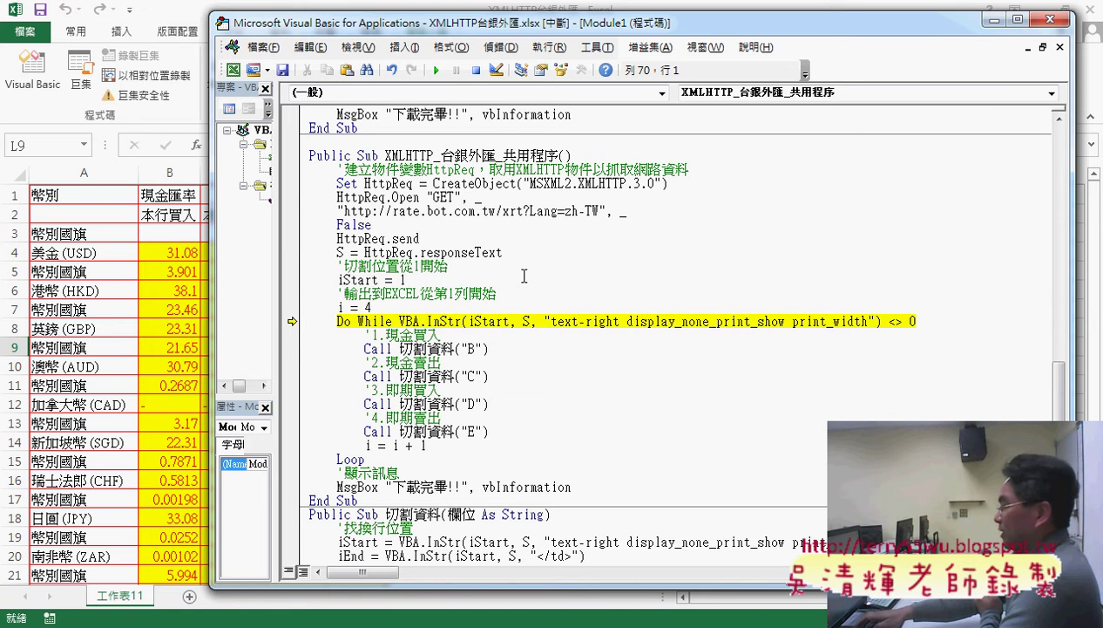
pyautogui.press('F8')
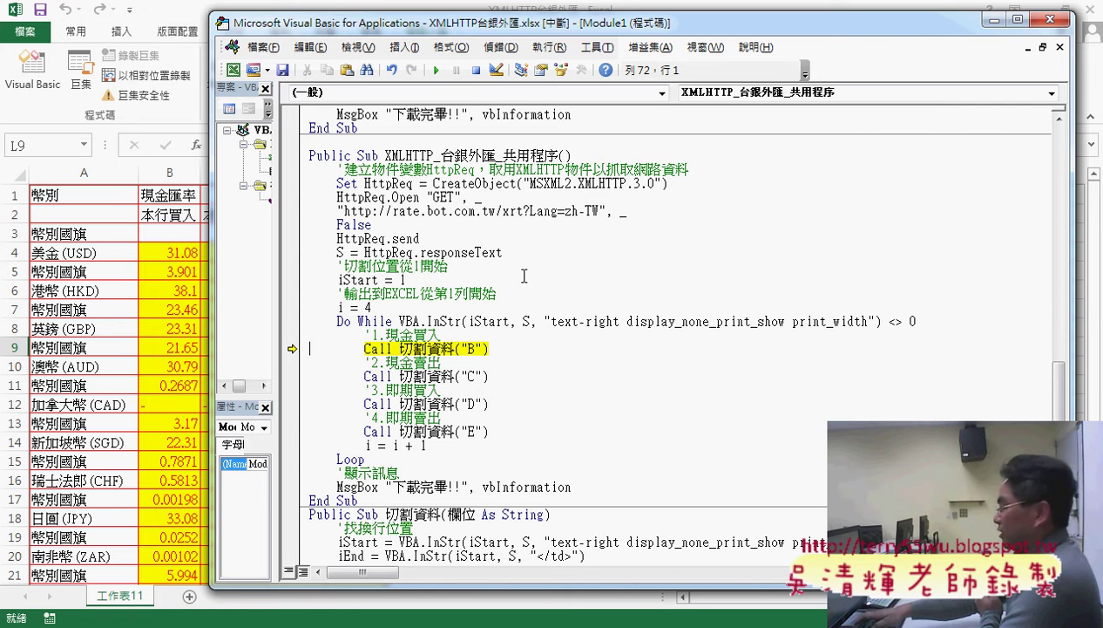
pyautogui.press('F8')
pyautogui.press('F8')
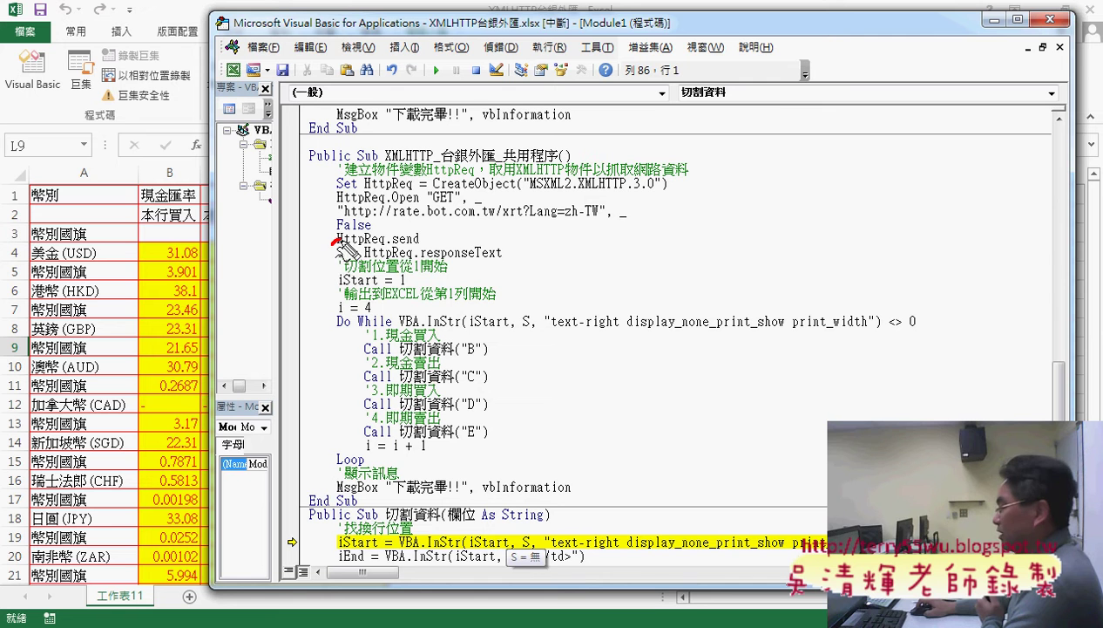
pyautogui.moveTo(349, 244); pyautogui.dragTo(334, 262)
pyautogui.moveTo(523, 533); pyautogui.dragTo(528, 554)
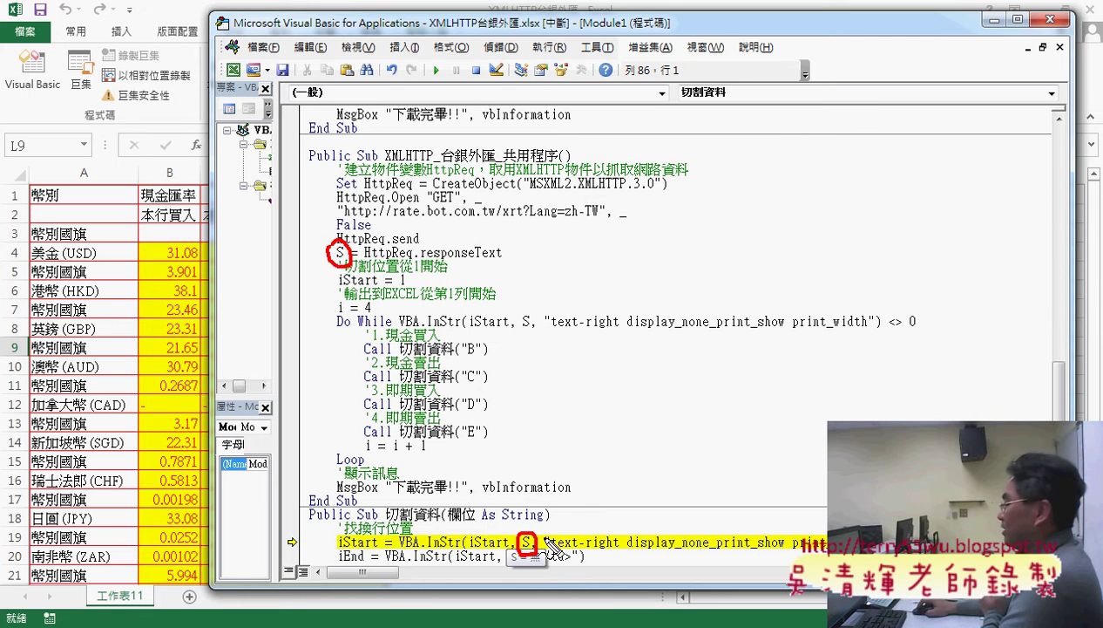
pyautogui.moveTo(533, 525); pyautogui.dragTo(570, 525)
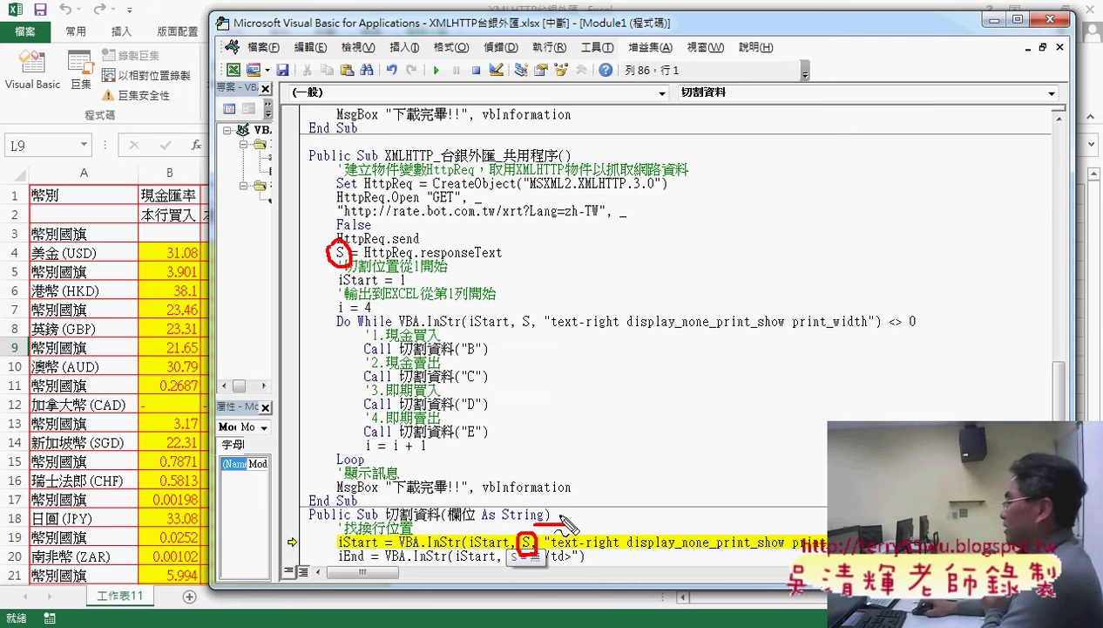
pyautogui.moveTo(346, 266)
pyautogui.mouseDown()
pyautogui.moveTo(533, 504)
pyautogui.moveTo(533, 545)
pyautogui.mouseUp()
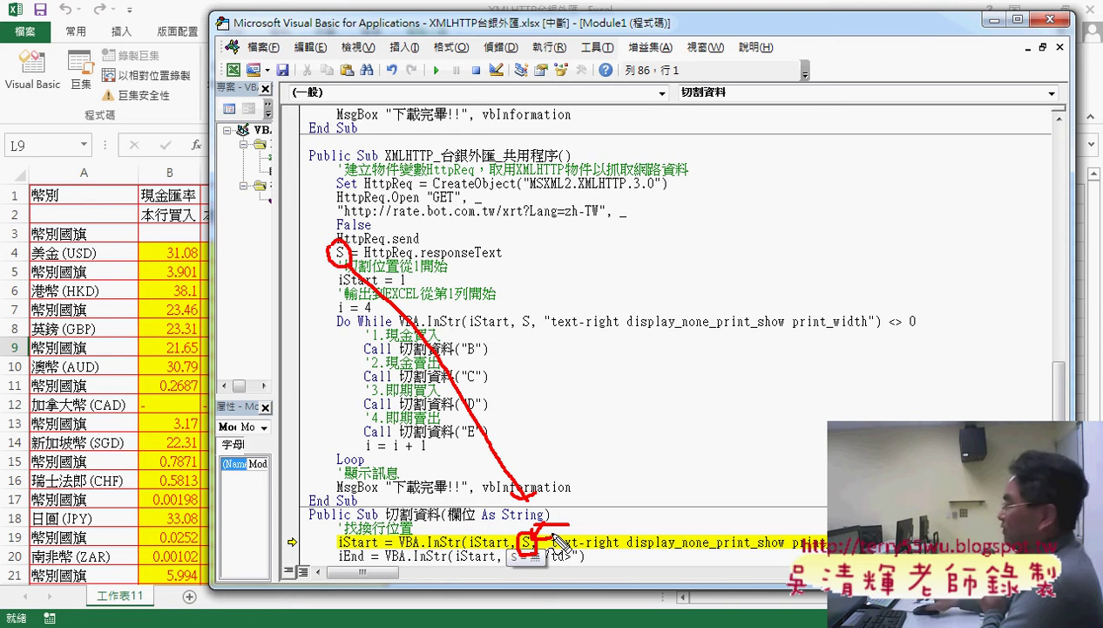
pyautogui.press('Escape')
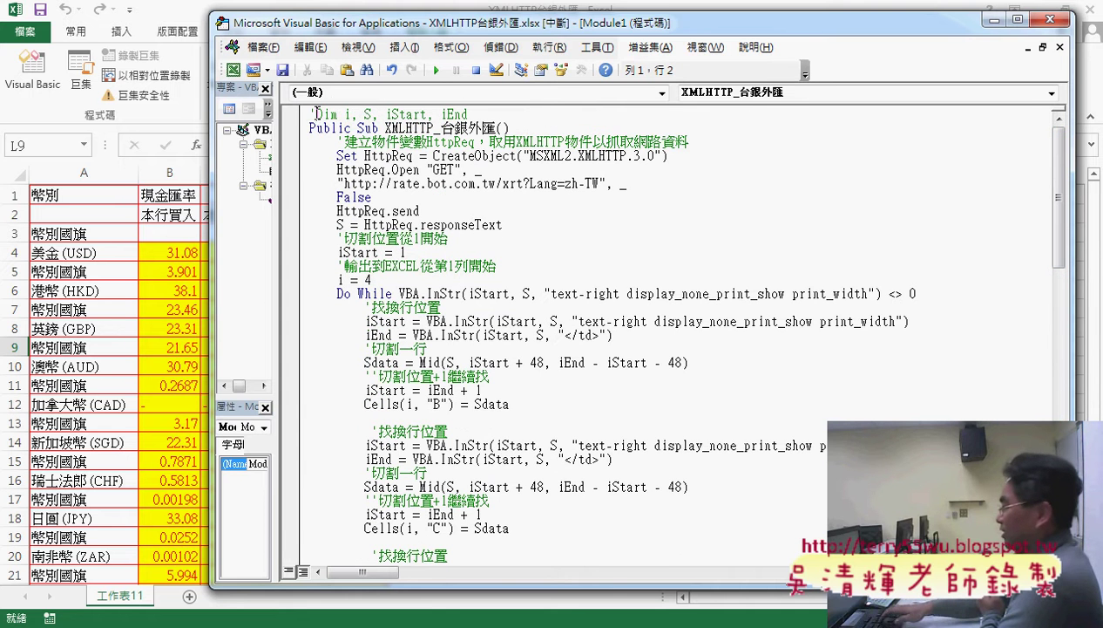
# Step: Restore the 'Dim i, S, iStart, iEnd' declaration and confirm the project reset to exit break mode
pyautogui.press('BackSpace')
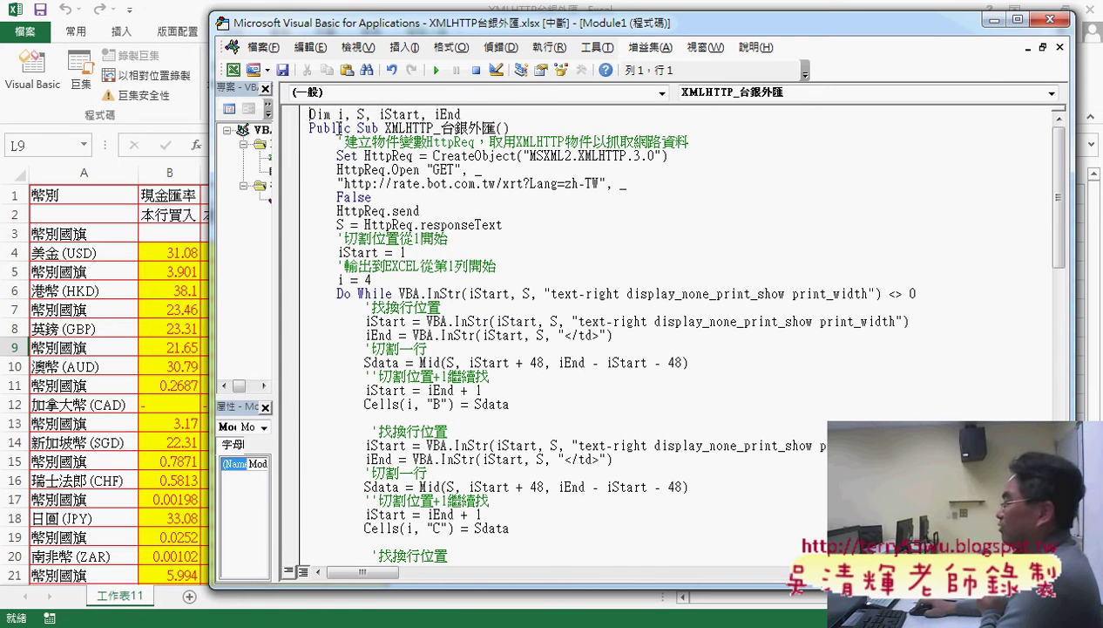
pyautogui.click(341, 114)
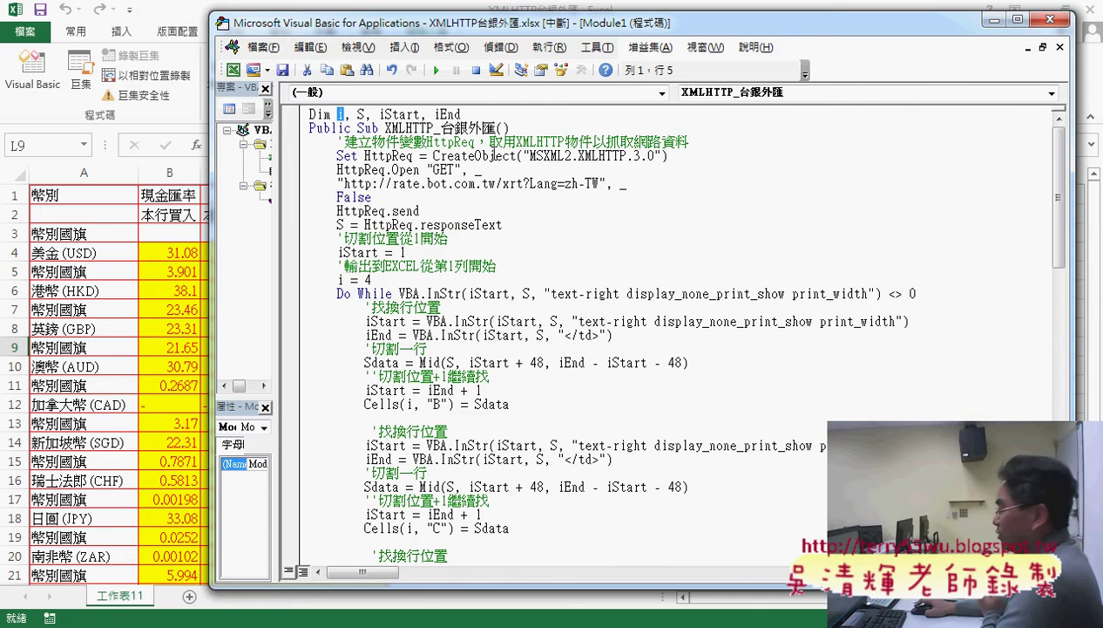
pyautogui.scroll(-4, 563, 344)
pyautogui.scroll(-4, 563, 344)
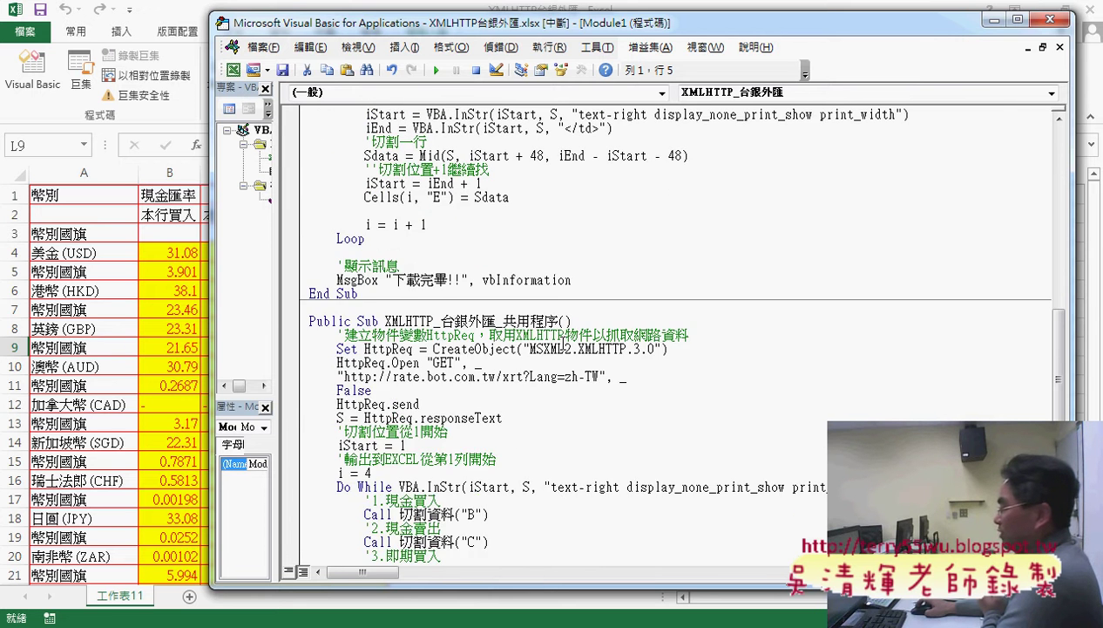
pyautogui.scroll(-3, 563, 344)
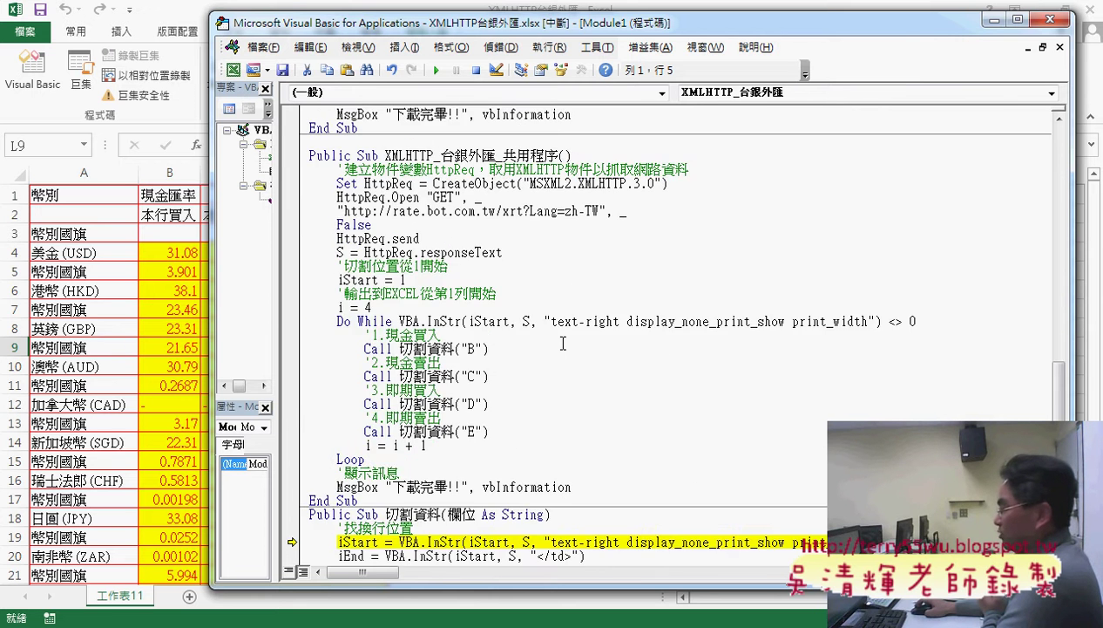
pyautogui.scroll(-2, 563, 344)
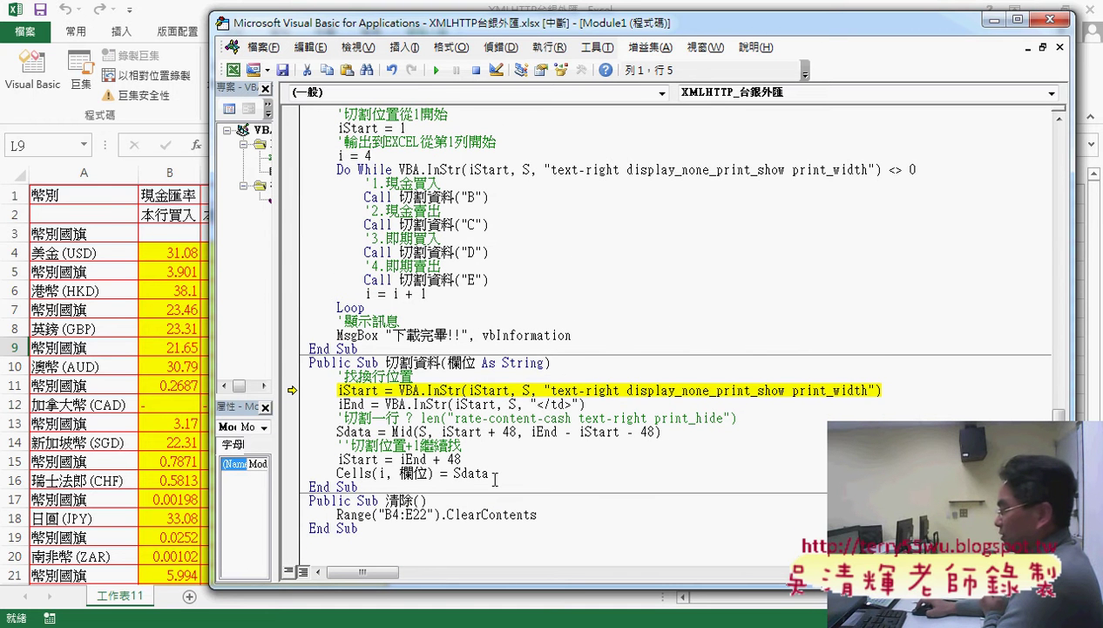
pyautogui.write('i')
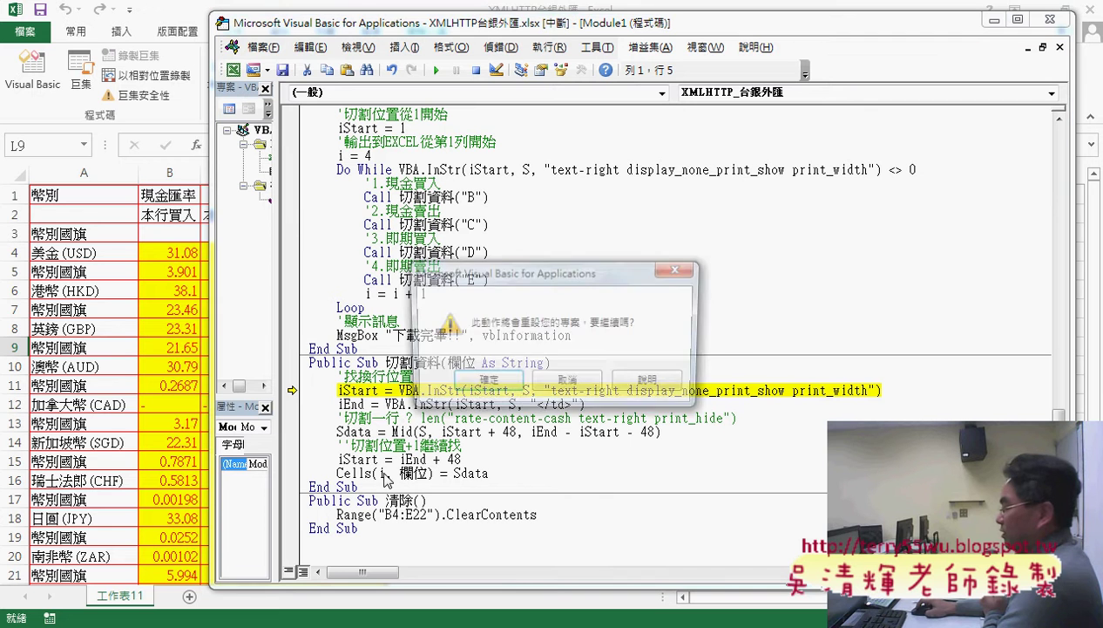
pyautogui.click(479, 381)
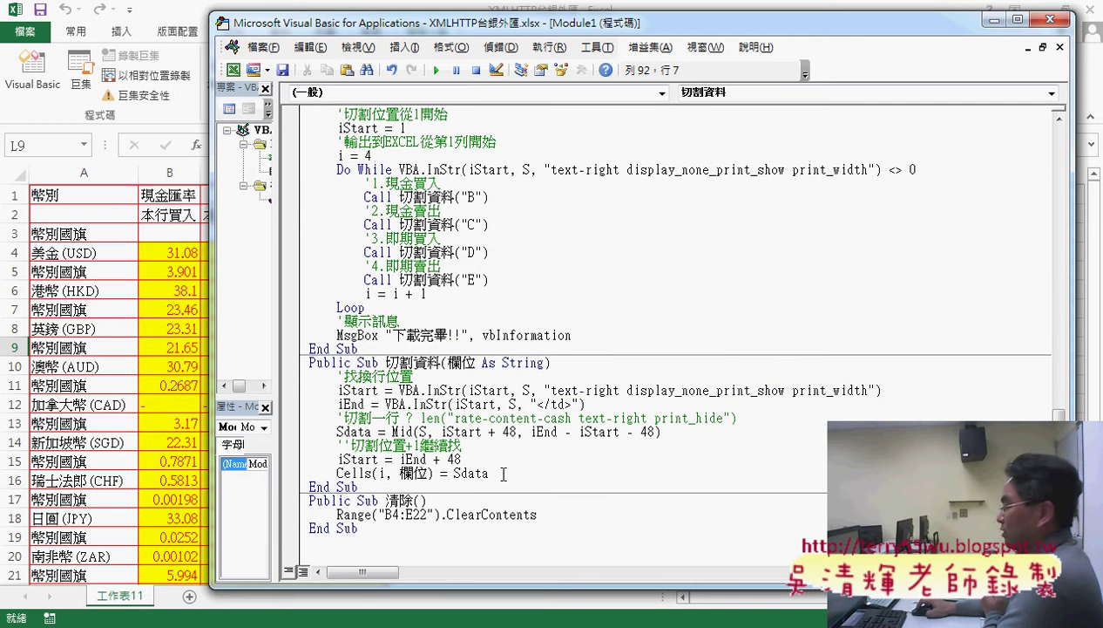
pyautogui.moveTo(503, 474); pyautogui.dragTo(351, 474)
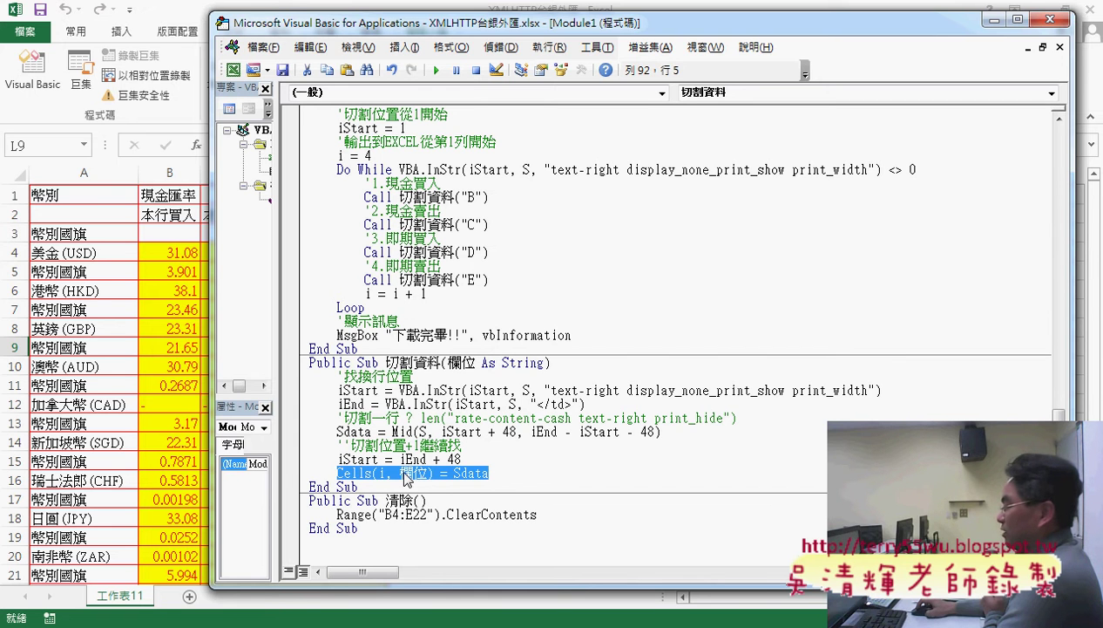
pyautogui.moveTo(441, 431); pyautogui.dragTo(469, 431)
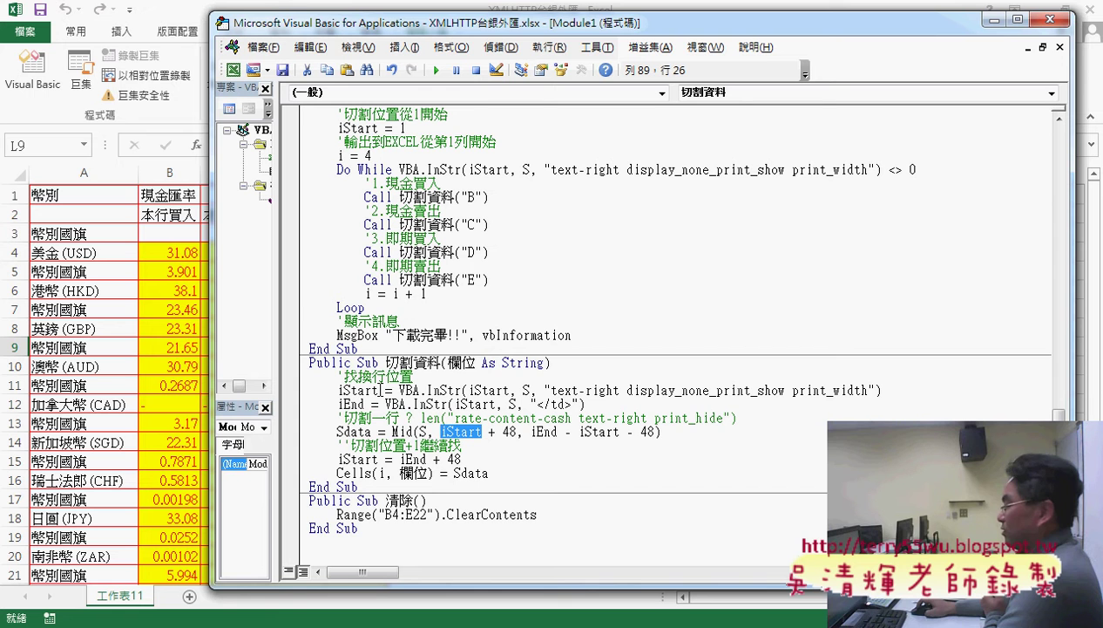
pyautogui.click(526, 392)
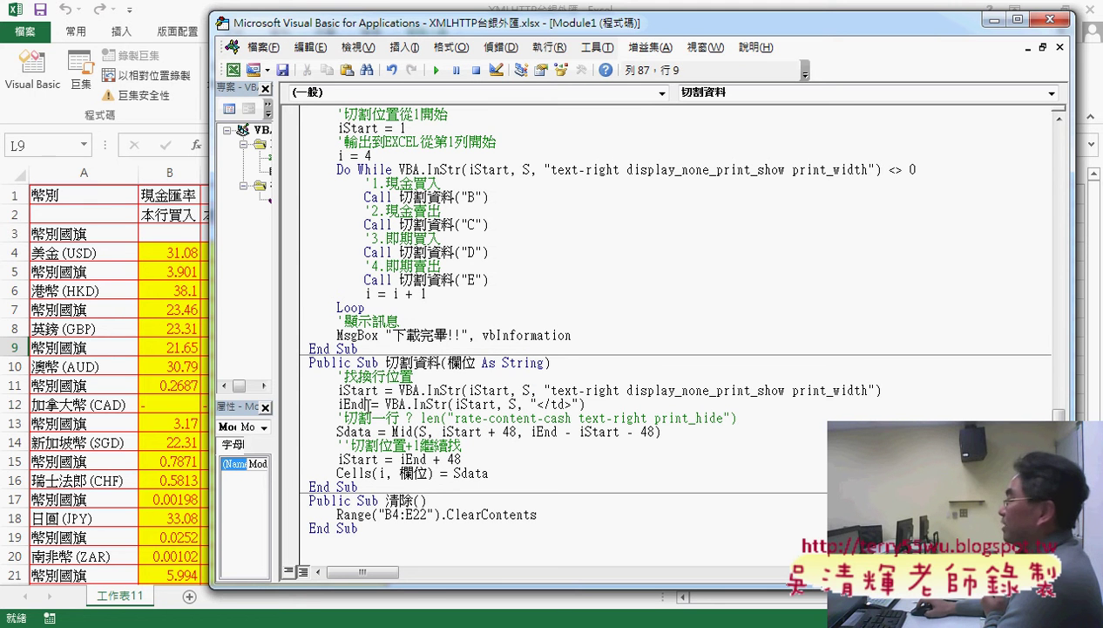
pyautogui.moveTo(366, 403); pyautogui.dragTo(341, 404)
pyautogui.scroll(3, 457, 424)
pyautogui.scroll(7, 457, 423)
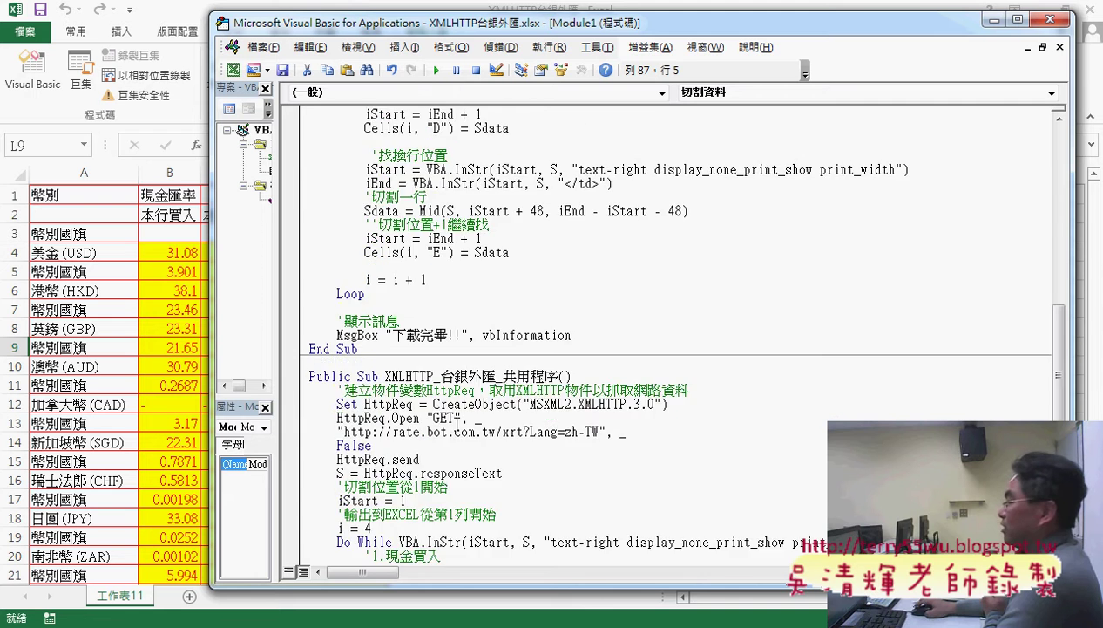
pyautogui.scroll(9, 457, 423)
pyautogui.scroll(7, 456, 423)
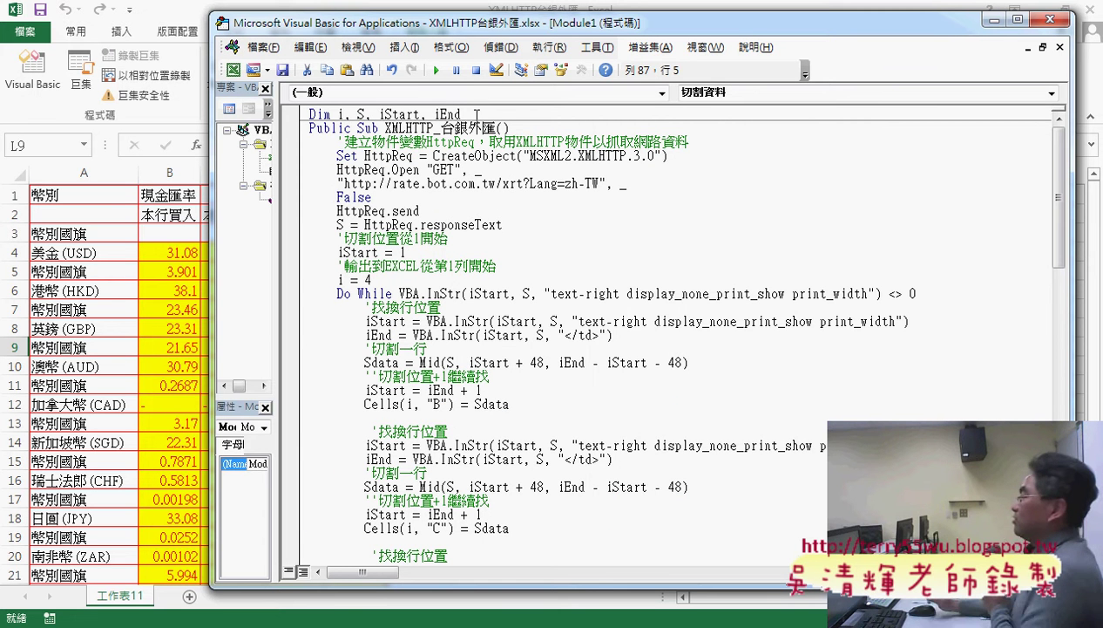
pyautogui.click(295, 115)
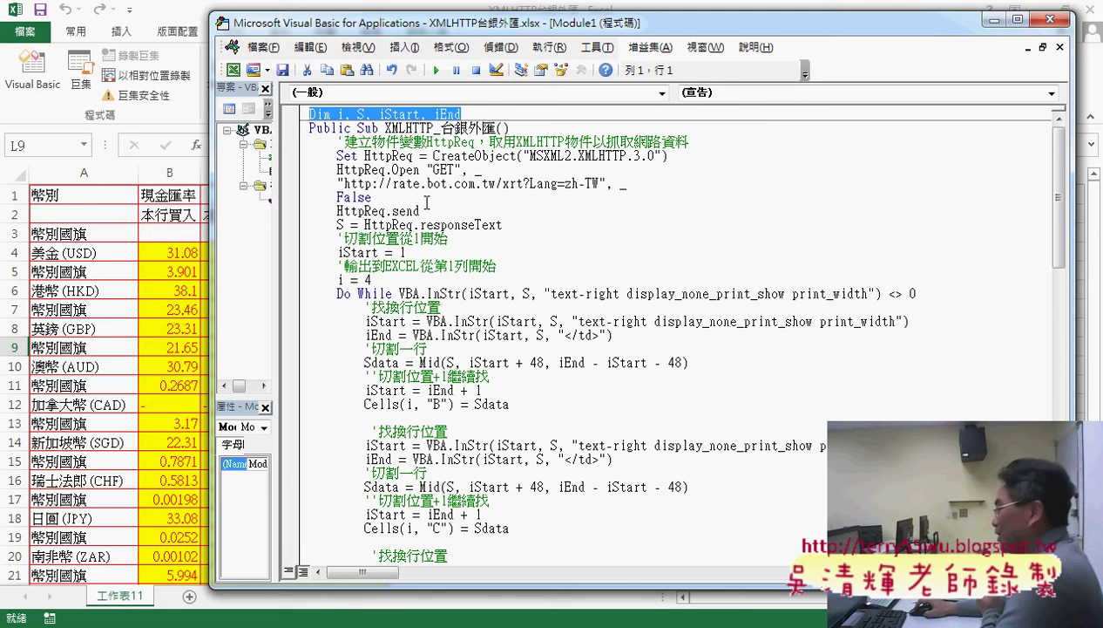
pyautogui.scroll(-2, 427, 203)
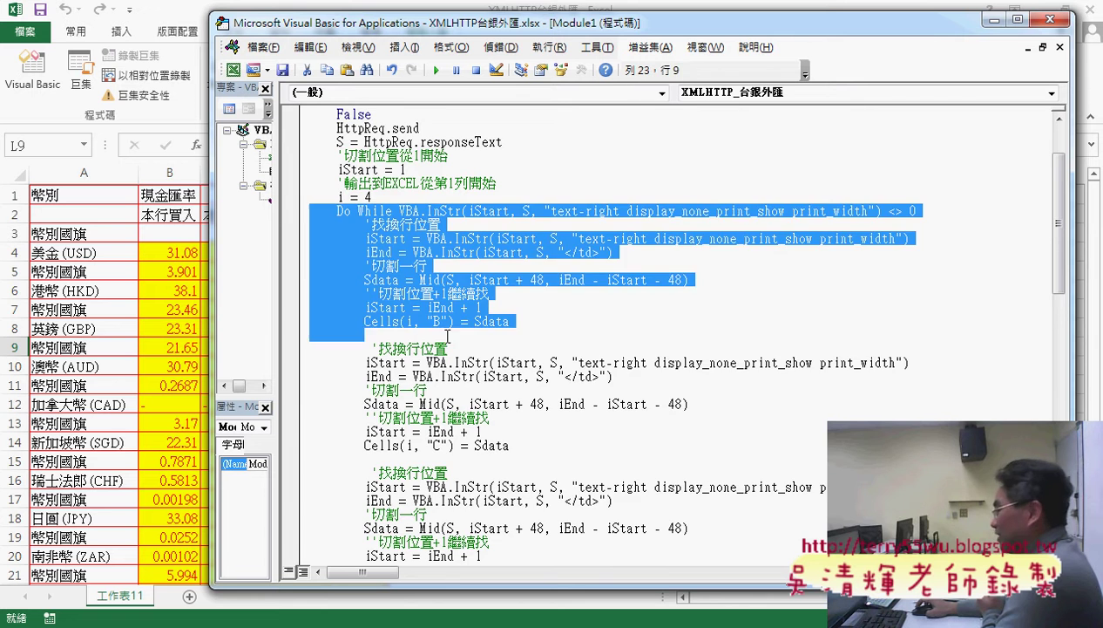
pyautogui.moveTo(308, 210); pyautogui.dragTo(427, 432)
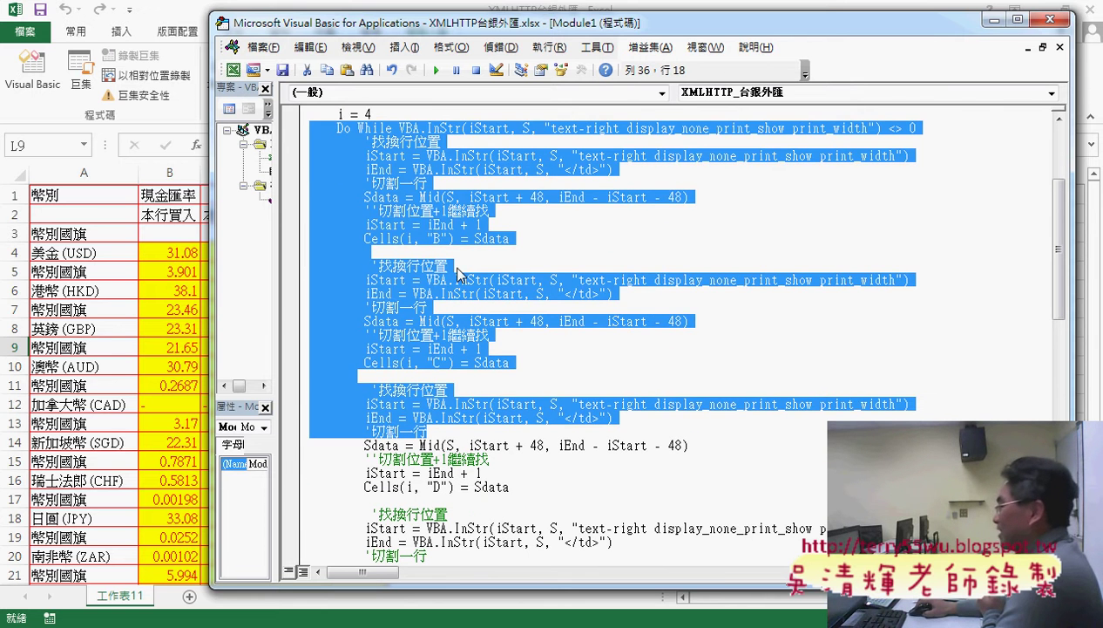
pyautogui.moveTo(509, 238); pyautogui.dragTo(310, 142)
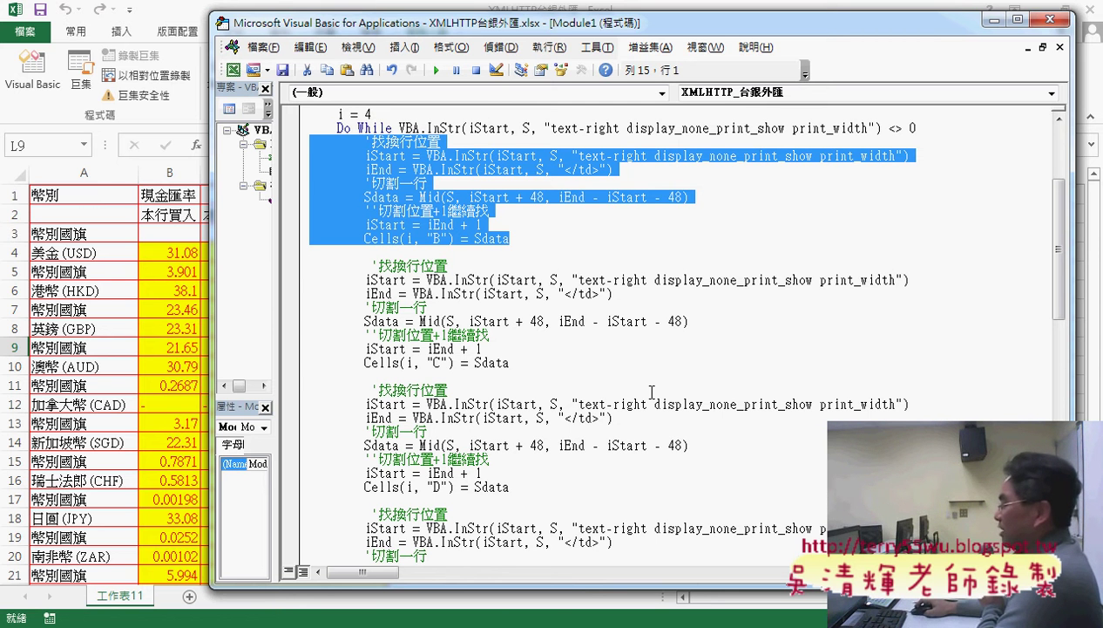
pyautogui.scroll(-4, 641, 370)
pyautogui.scroll(-4, 641, 370)
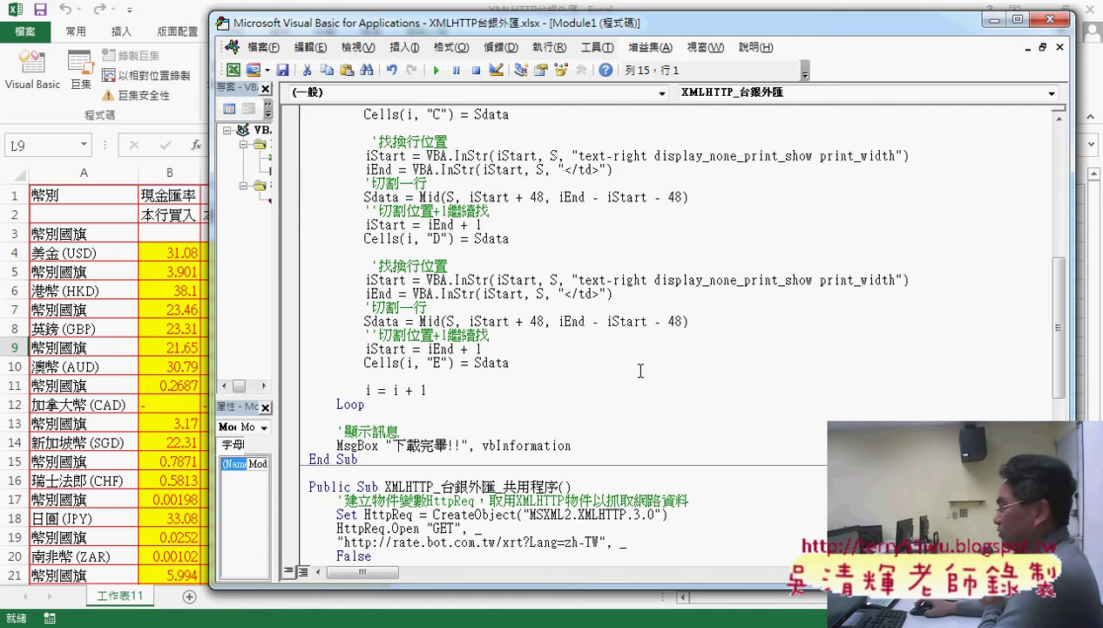
pyautogui.scroll(-3, 640, 370)
pyautogui.scroll(-2, 640, 370)
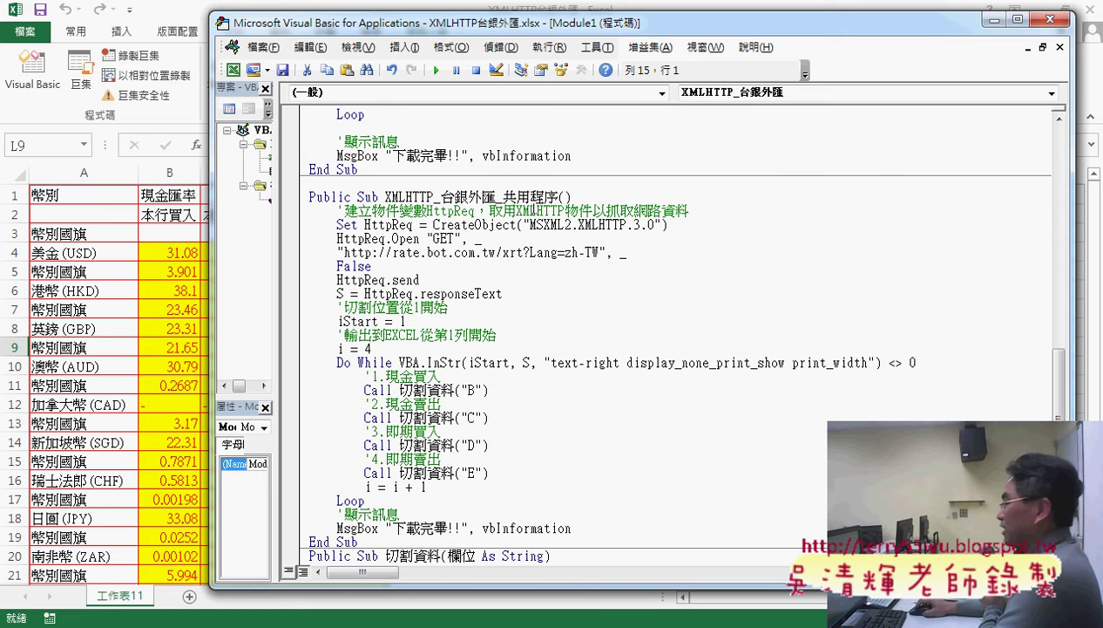
pyautogui.moveTo(503, 197); pyautogui.dragTo(568, 197)
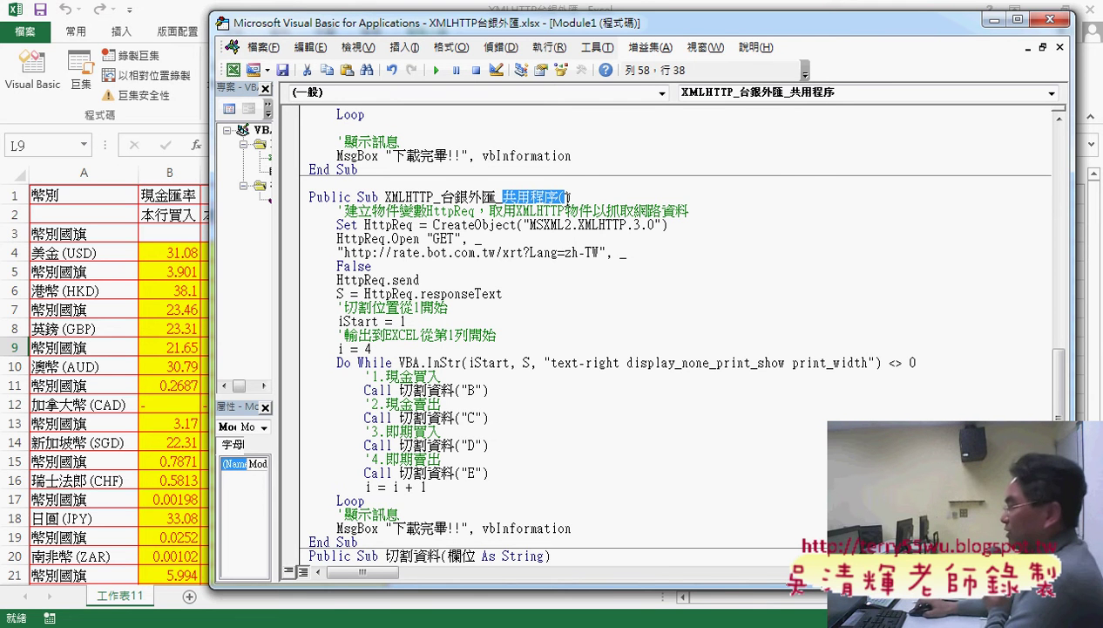
# Step: Clear the Excel rate table and open the 清除 macro's code via 指定巨集 > 編輯 beside the sheet
pyautogui.click(181, 334)
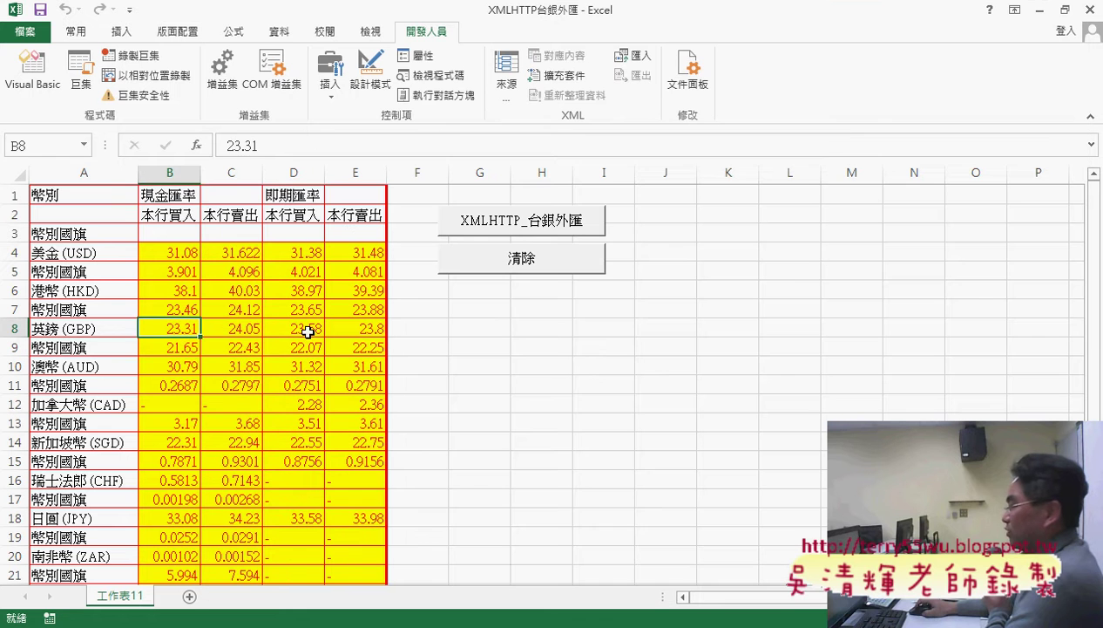
pyautogui.click(505, 265)
pyautogui.rightClick(510, 259)
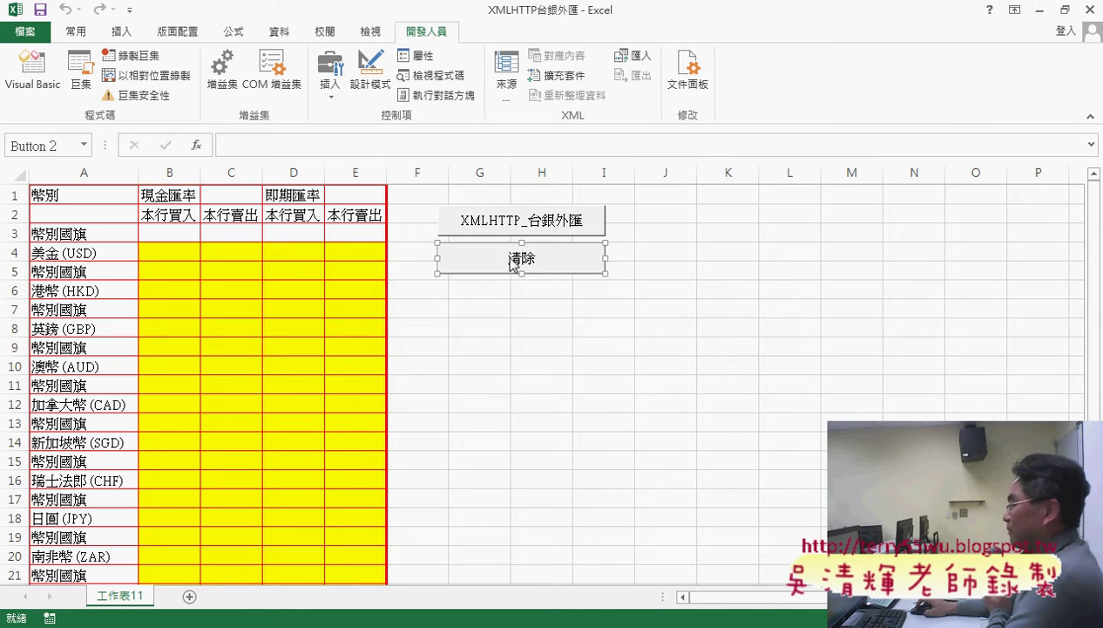
pyautogui.click(575, 398)
pyautogui.click(643, 205)
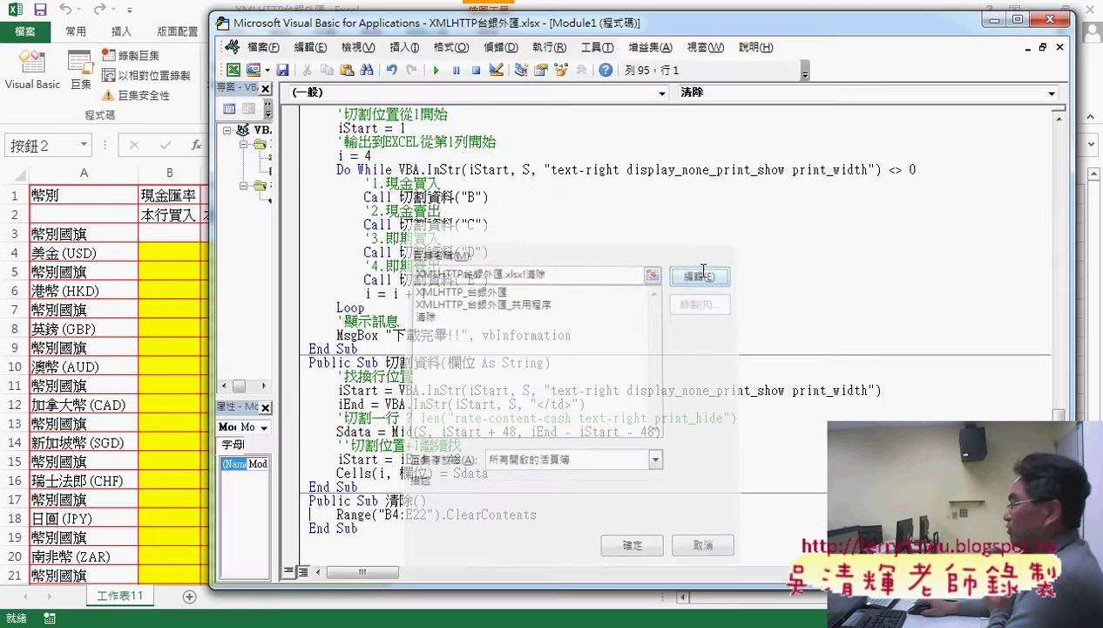
pyautogui.moveTo(623, 31); pyautogui.dragTo(840, 21)
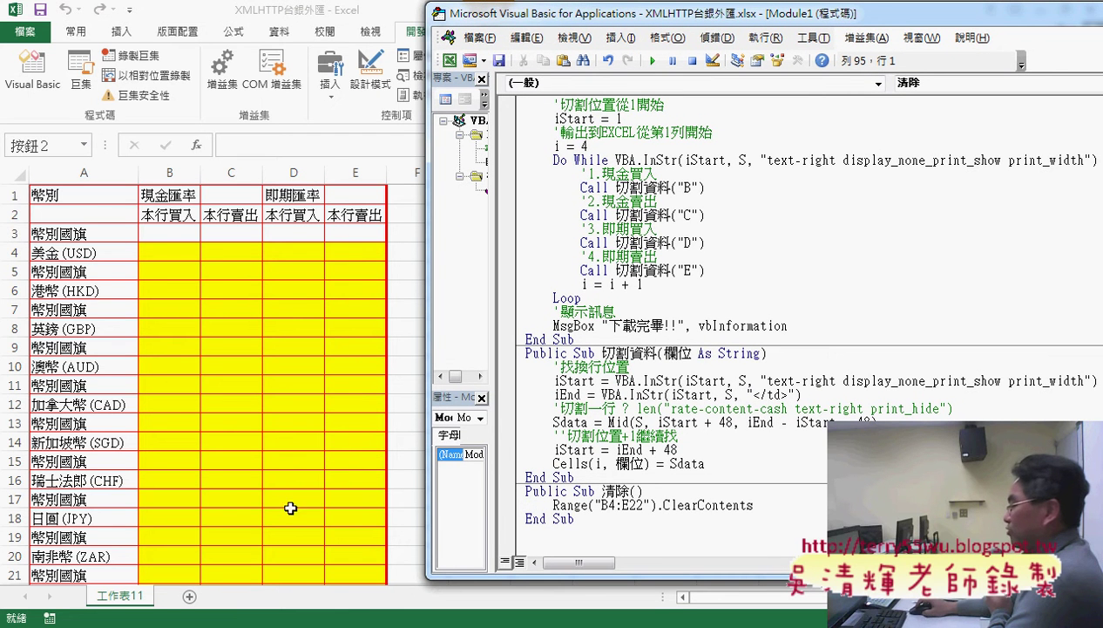
# Step: Retype the .ClearContents call on Range("B4:E22") using IntelliSense completion
pyautogui.moveTo(554, 503); pyautogui.dragTo(653, 507)
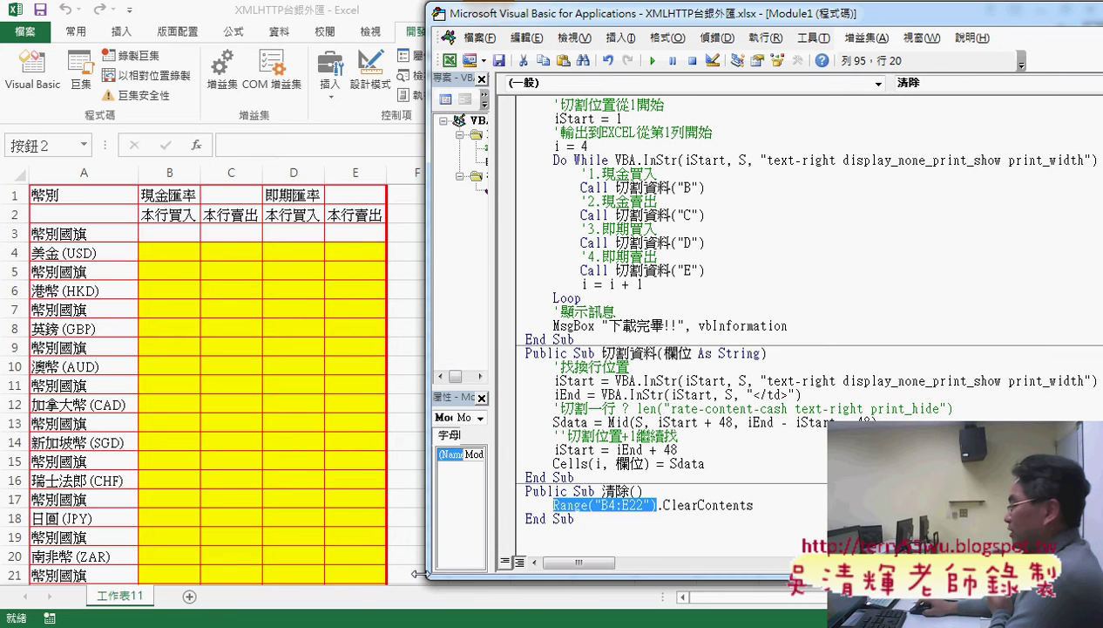
pyautogui.moveTo(746, 510); pyautogui.dragTo(660, 505)
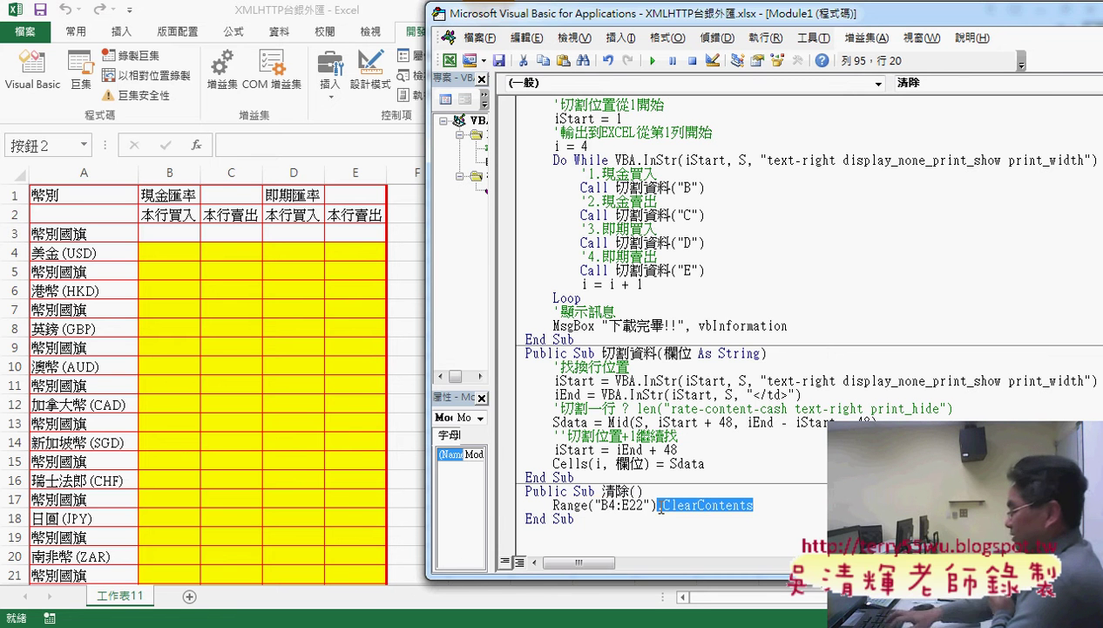
pyautogui.write('.c')
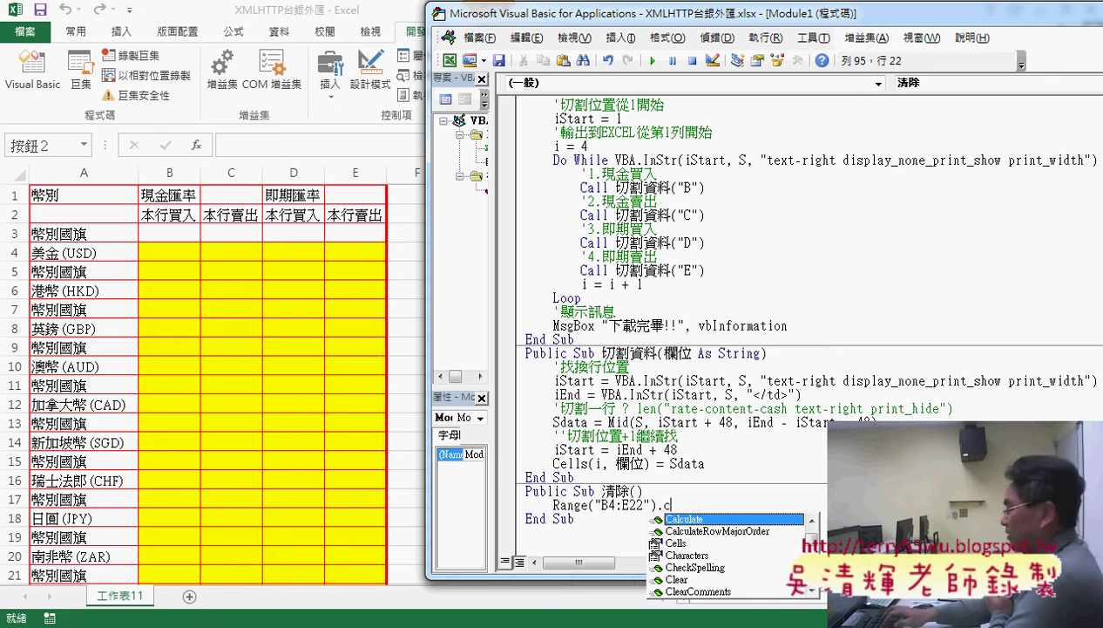
pyautogui.write('lear')
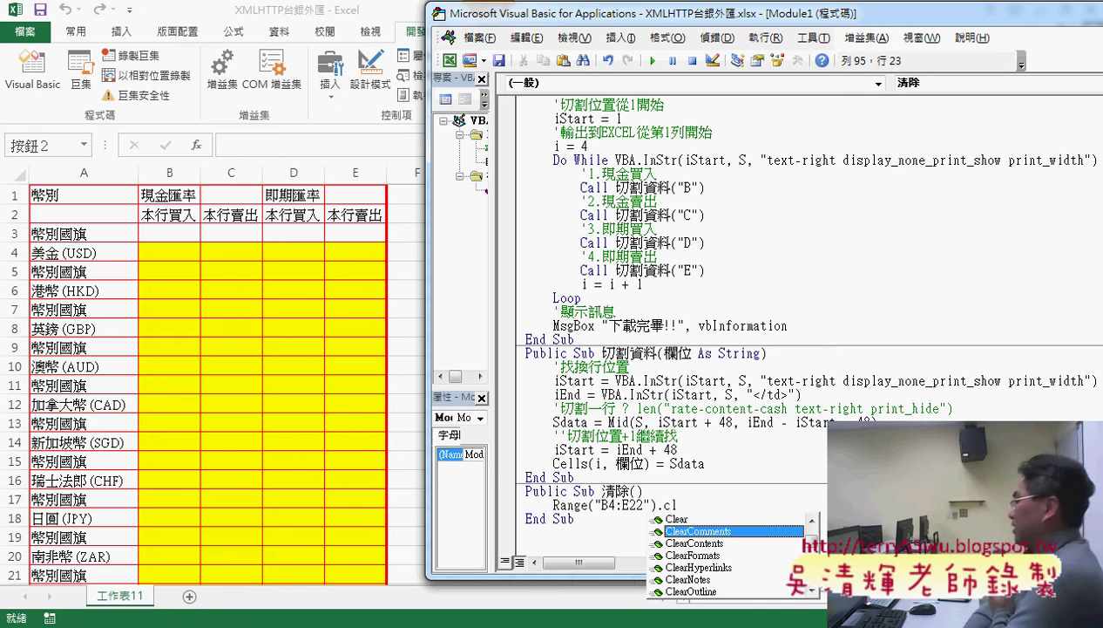
pyautogui.press('Down')
pyautogui.press('Down')
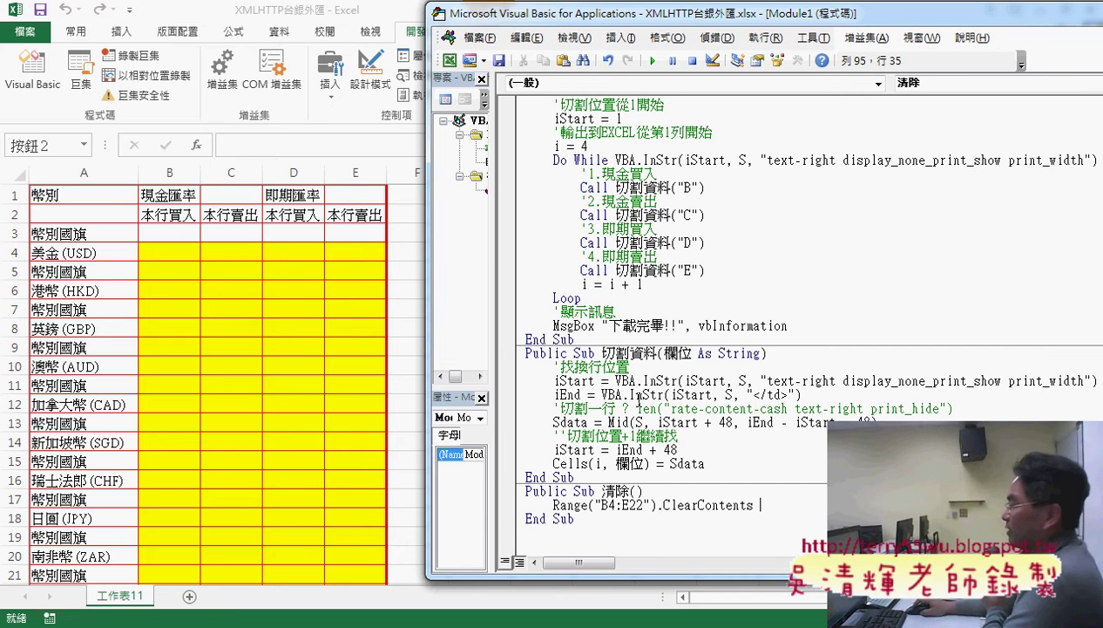
# Step: Run XMLHTTP_台銀外匯_共用程序 from the editor and dismiss its completion message
pyautogui.click(657, 243)
pyautogui.click(654, 60)
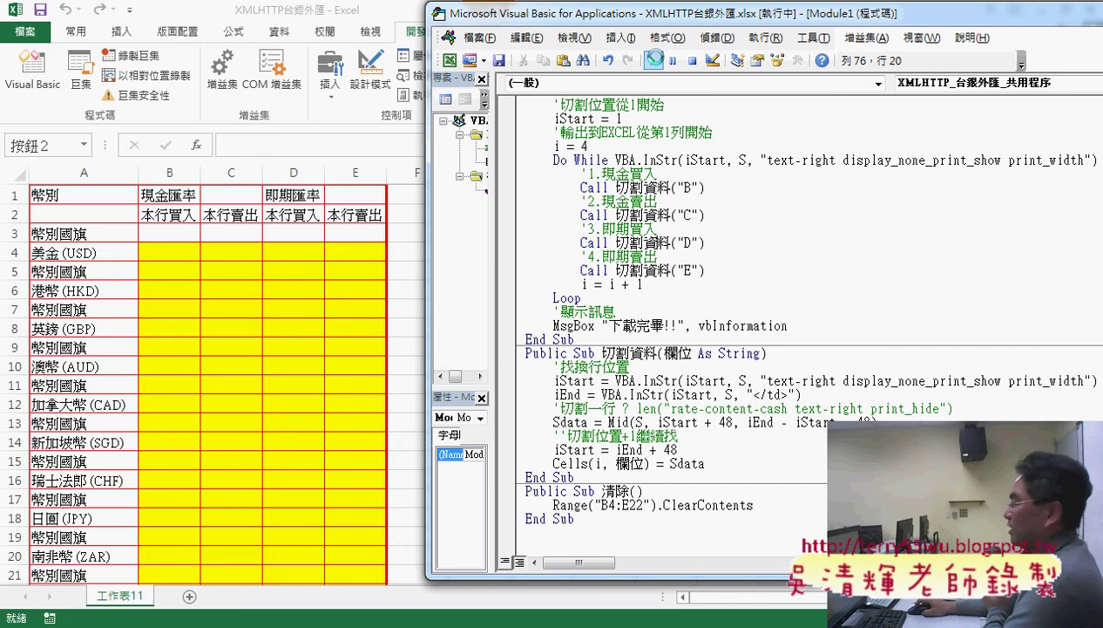
pyautogui.click(566, 382)
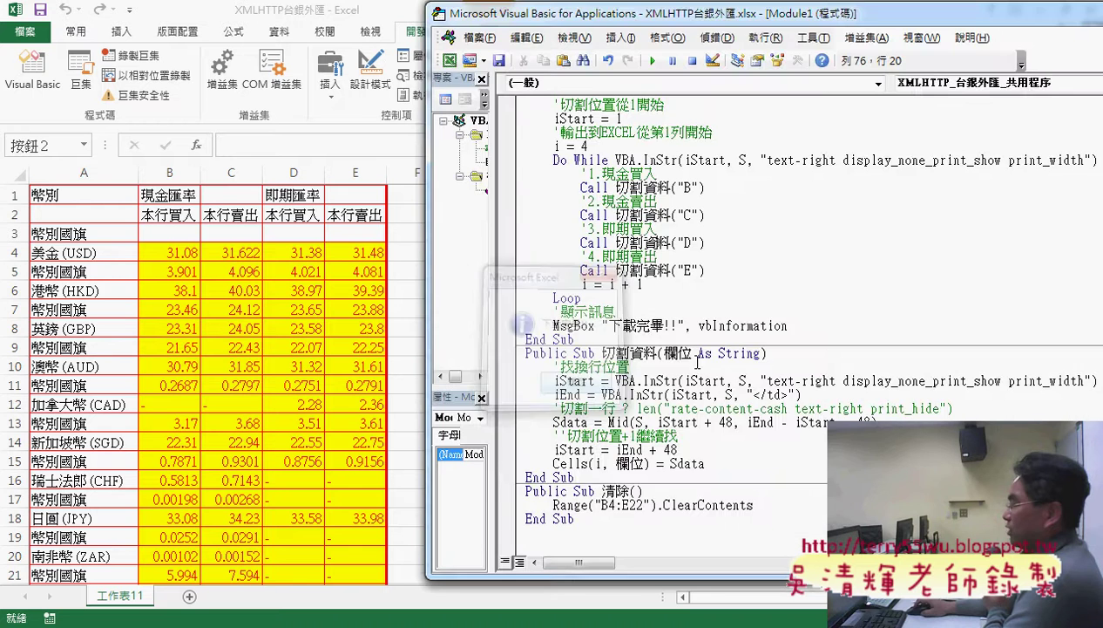
# Step: Clear the table with 清除, re-download rates via XMLHTTP_台銀外匯, then return to the editor
pyautogui.click(410, 308)
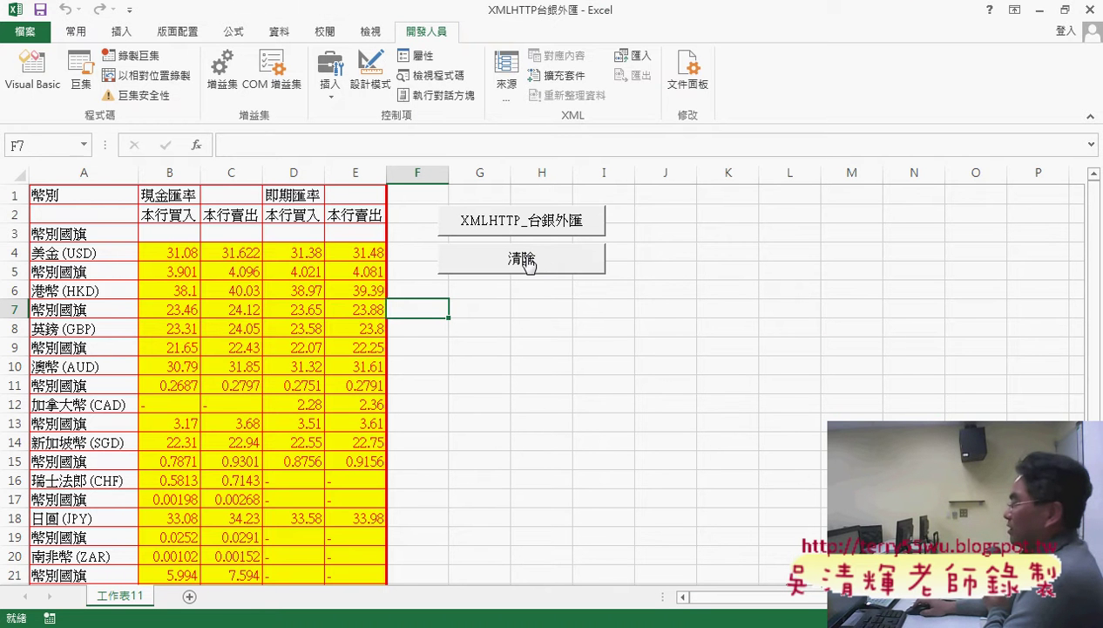
pyautogui.click(528, 264)
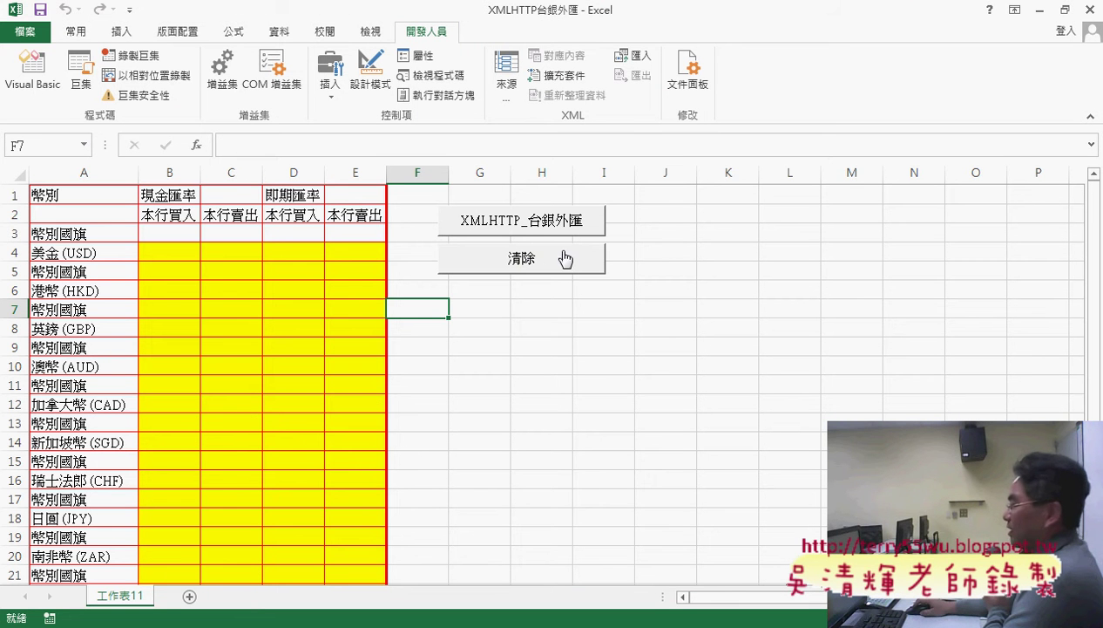
pyautogui.click(562, 220)
pyautogui.click(590, 389)
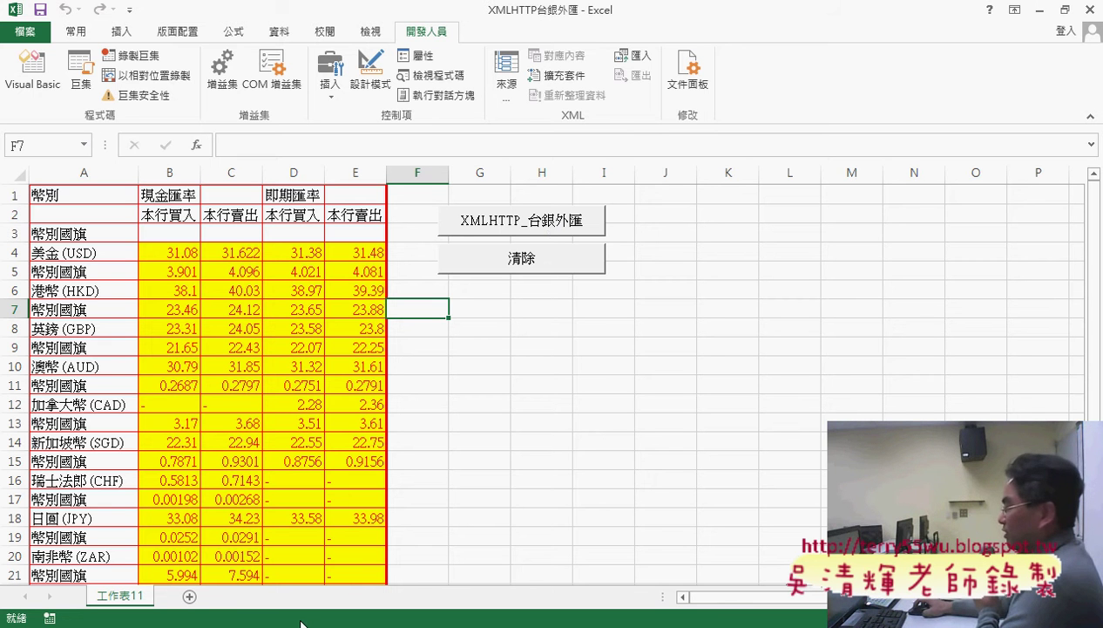
pyautogui.click(366, 532)
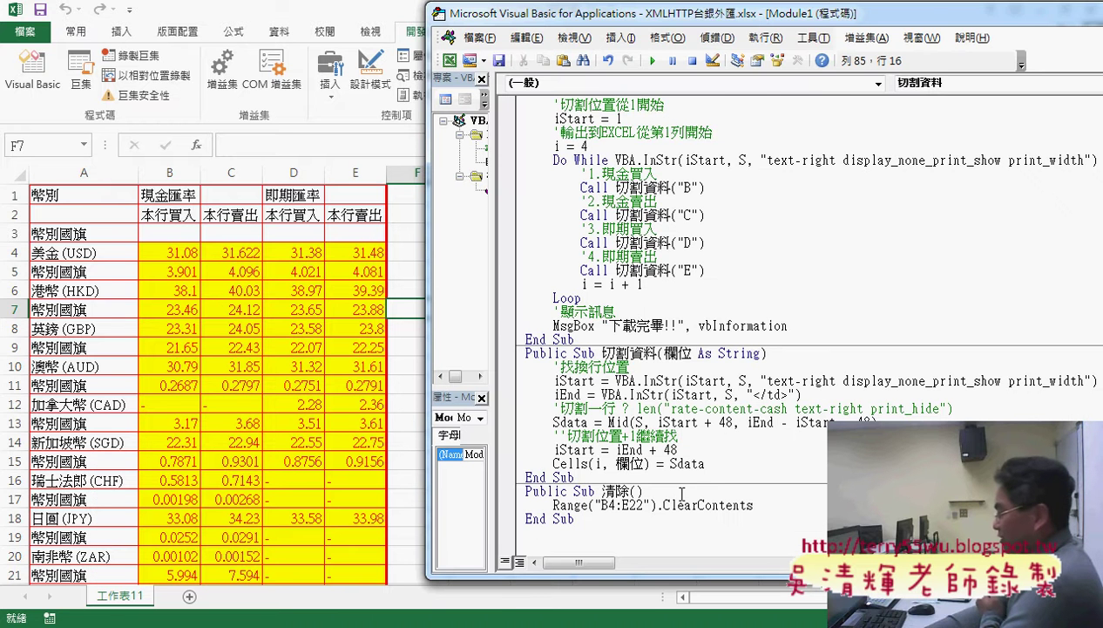
# Step: Add an application.OnTime line below the 清除 procedure and open OnTime's help page with F1
pyautogui.click(558, 532)
pyautogui.write('a')
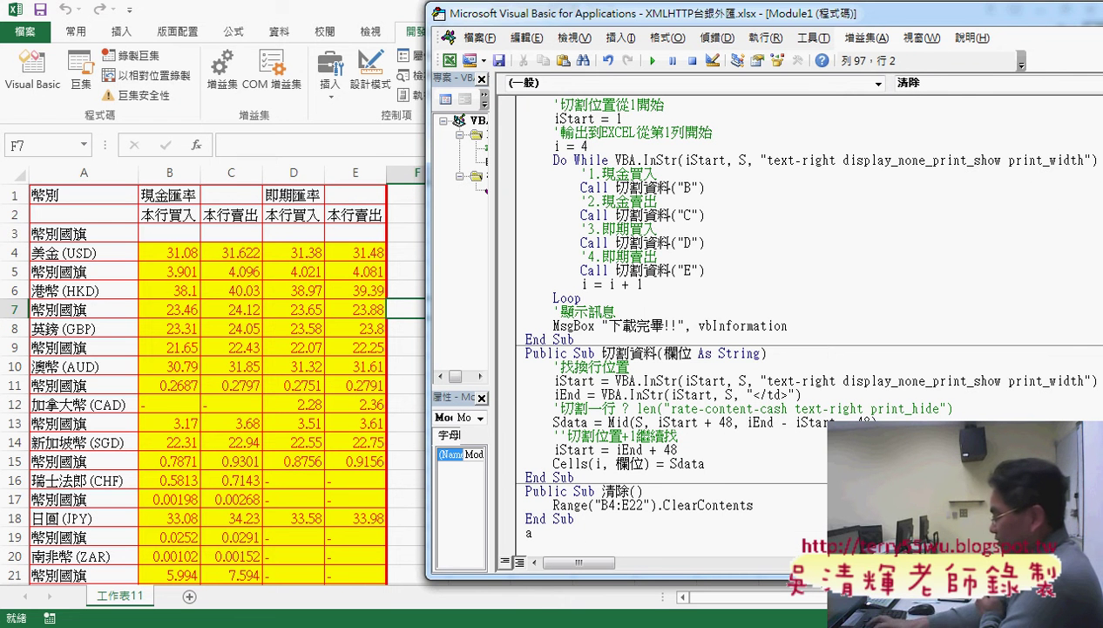
pyautogui.write('pplica')
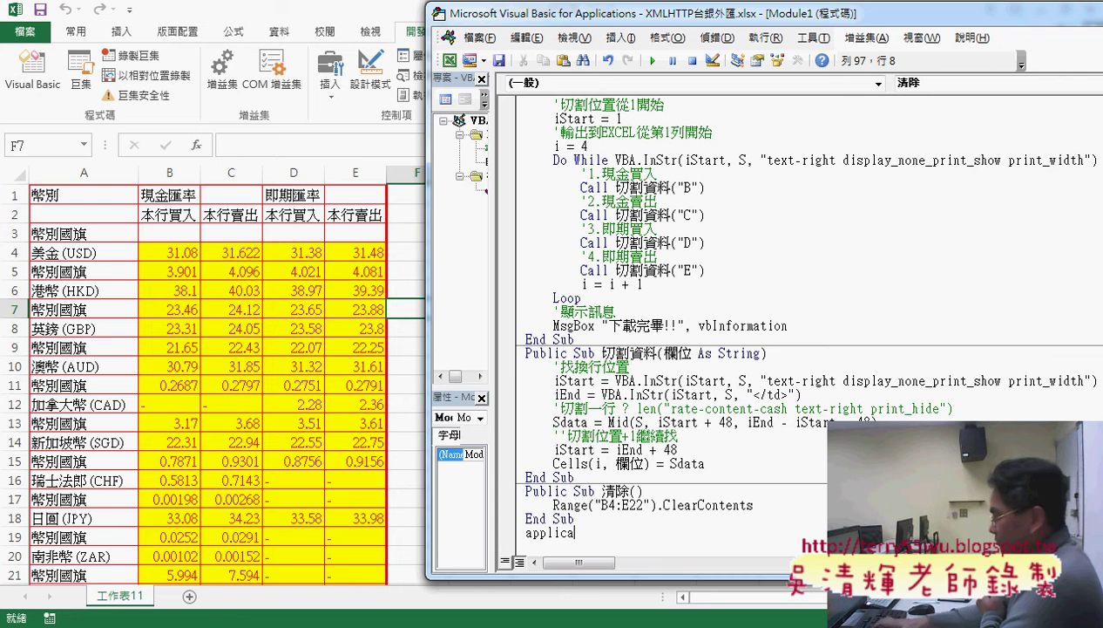
pyautogui.write('tio')
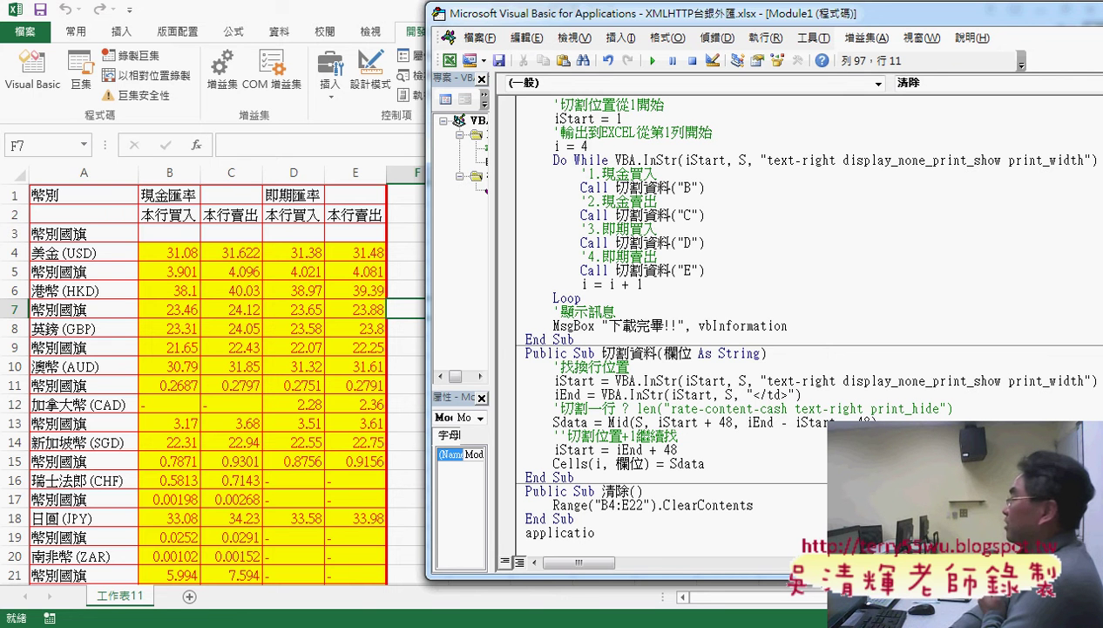
pyautogui.write('n')
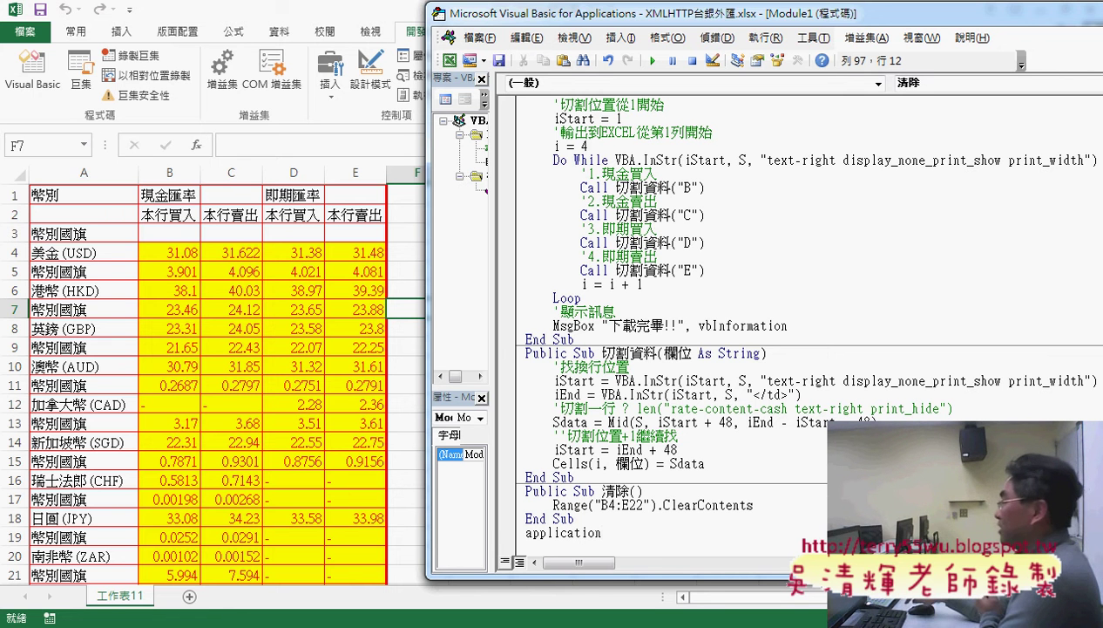
pyautogui.write('.')
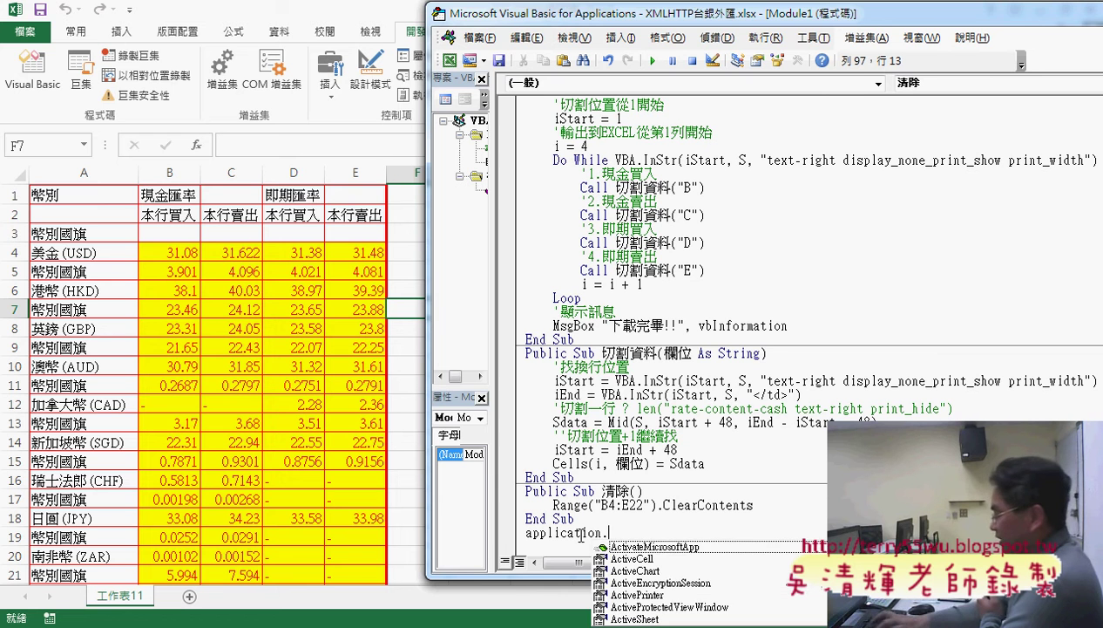
pyautogui.write('on')
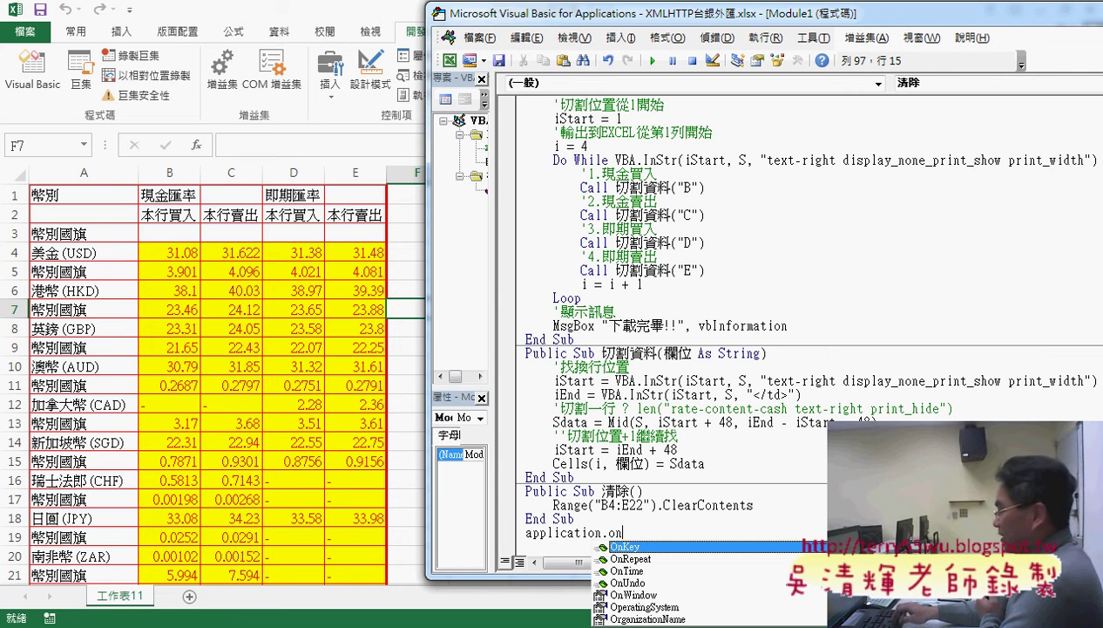
pyautogui.press('Down')
pyautogui.press('Down')
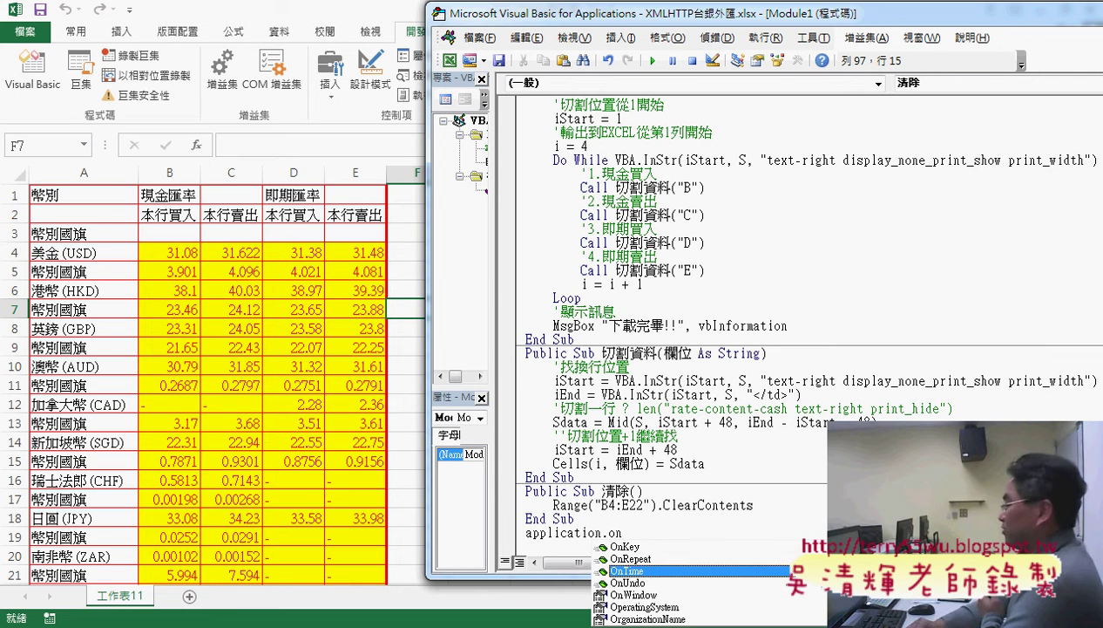
pyautogui.press('space')
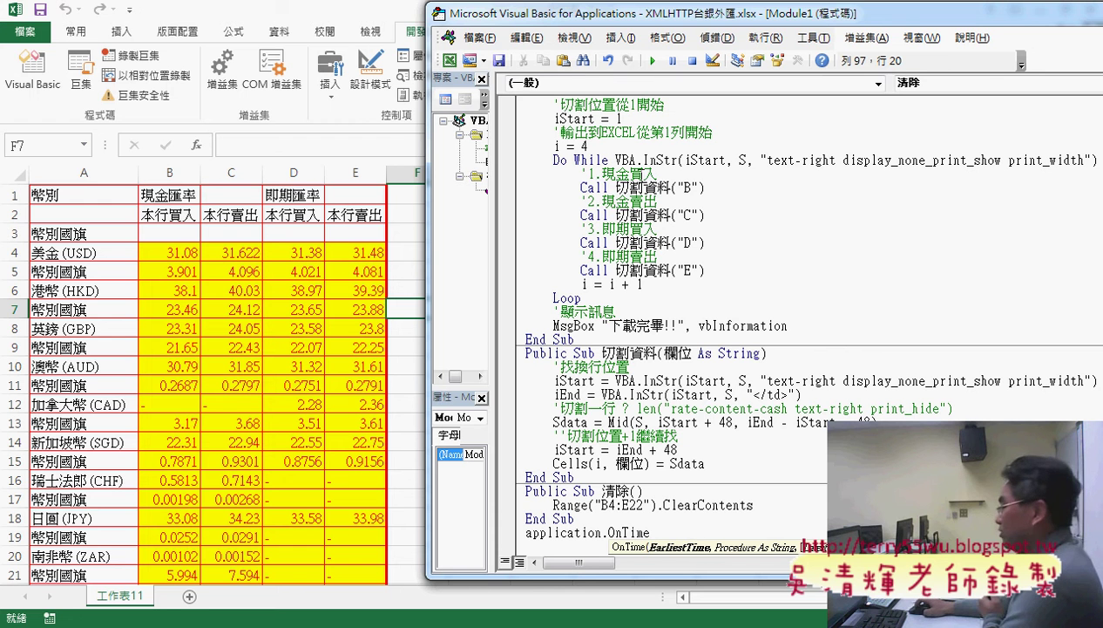
pyautogui.press('Left')
pyautogui.press('Left')
pyautogui.press('Left')
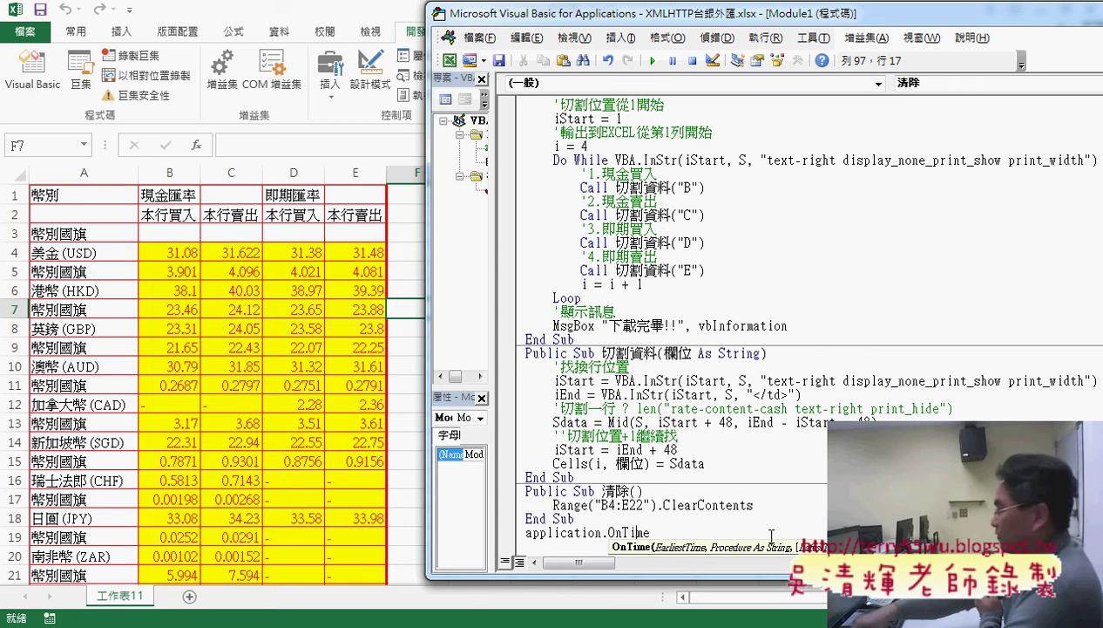
pyautogui.press('F1')
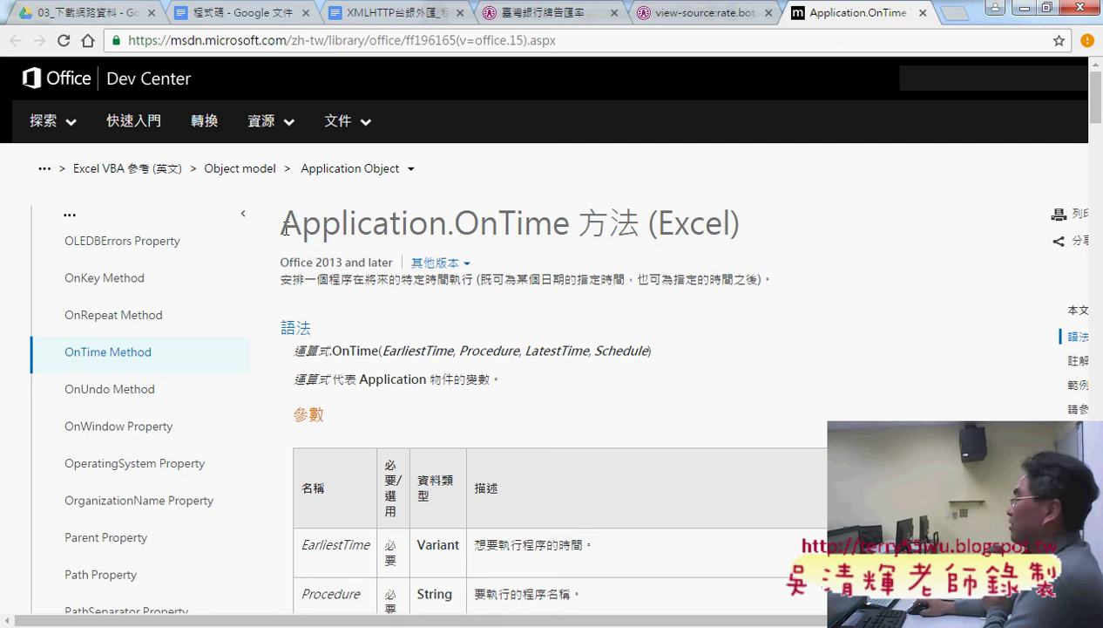
# Step: Highlight the Application.OnTime page title and scroll down to the 範例 examples
pyautogui.moveTo(285, 228); pyautogui.dragTo(565, 228)
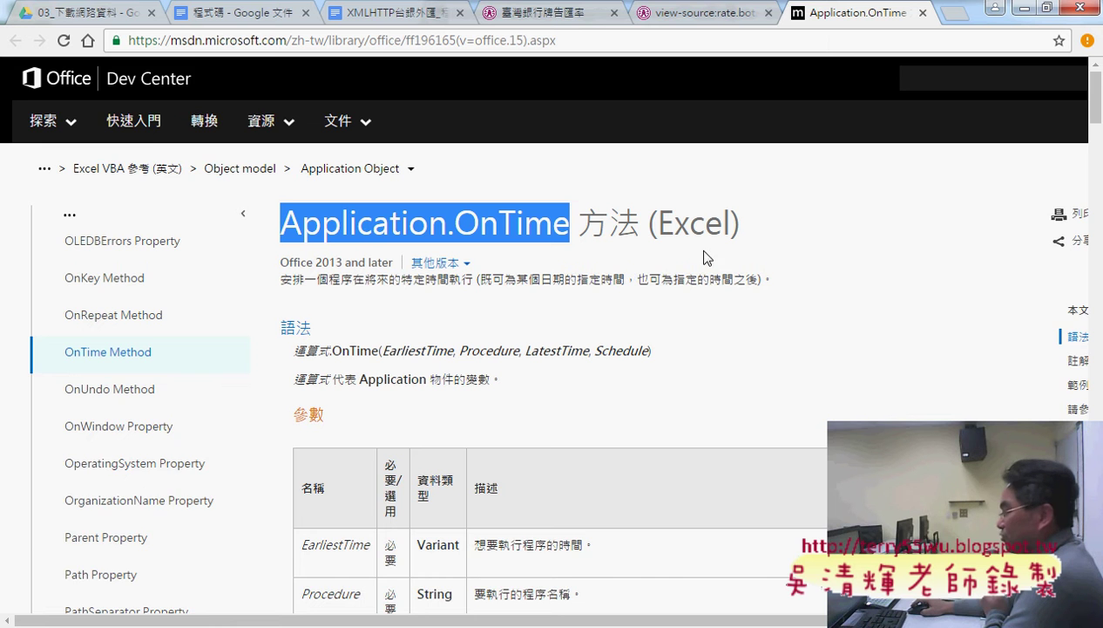
pyautogui.scroll(-1, 706, 257)
pyautogui.scroll(-1, 648, 280)
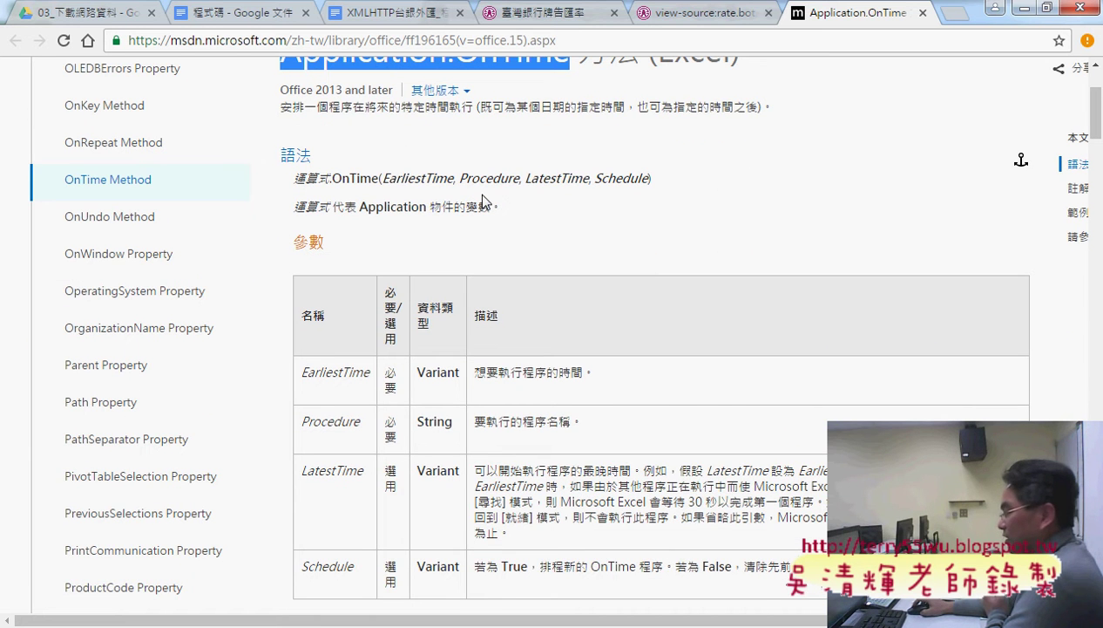
pyautogui.scroll(-1, 485, 260)
pyautogui.scroll(-4, 485, 260)
pyautogui.scroll(-1, 568, 252)
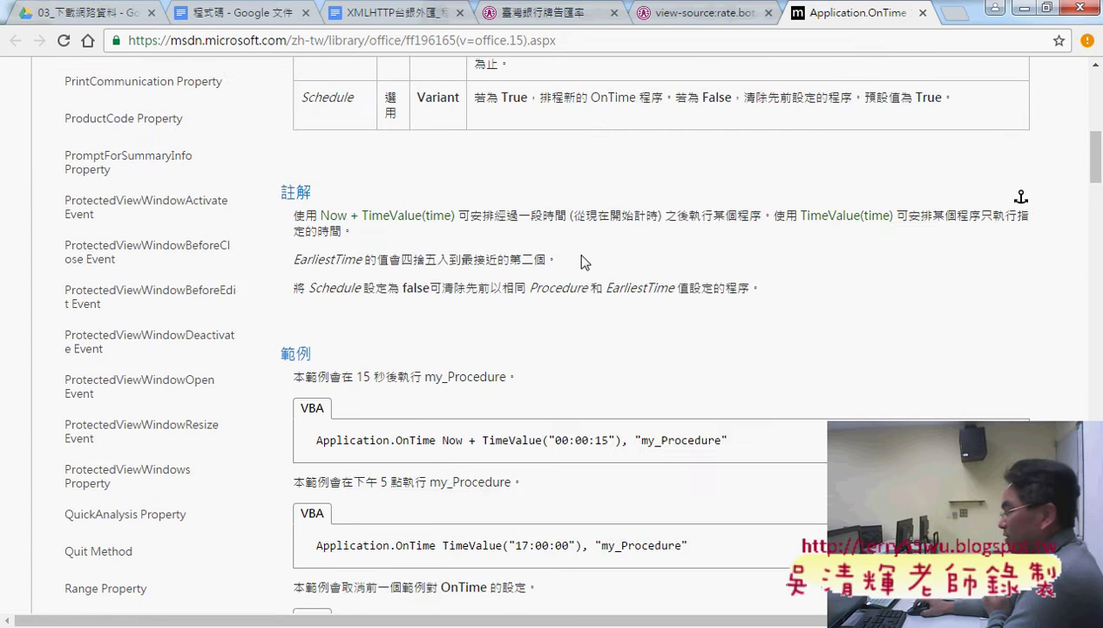
pyautogui.scroll(-1, 575, 252)
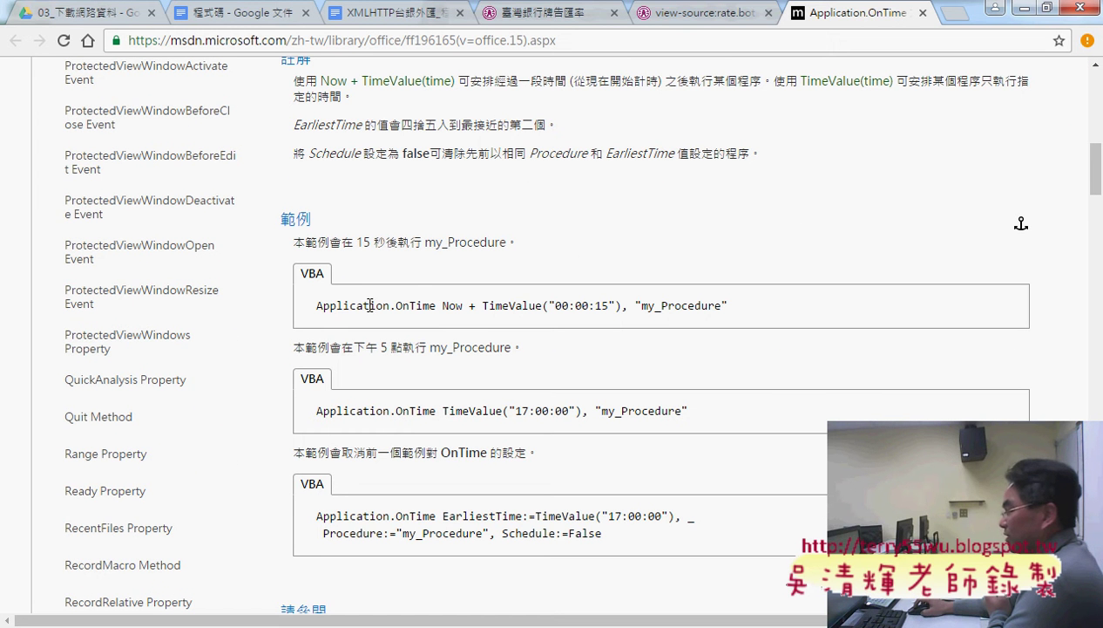
# Step: Highlight the first example's parts: Application.OnTime, Now, TimeValue("00:00:15") and "my_Procedure"
pyautogui.moveTo(316, 306); pyautogui.dragTo(438, 305)
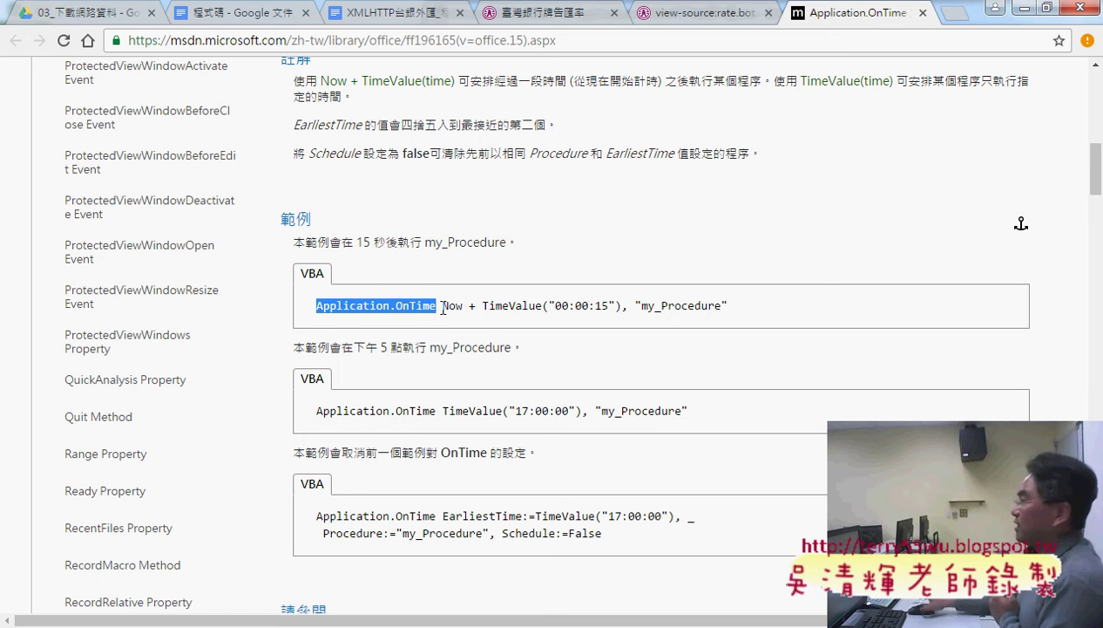
pyautogui.moveTo(442, 305); pyautogui.dragTo(464, 305)
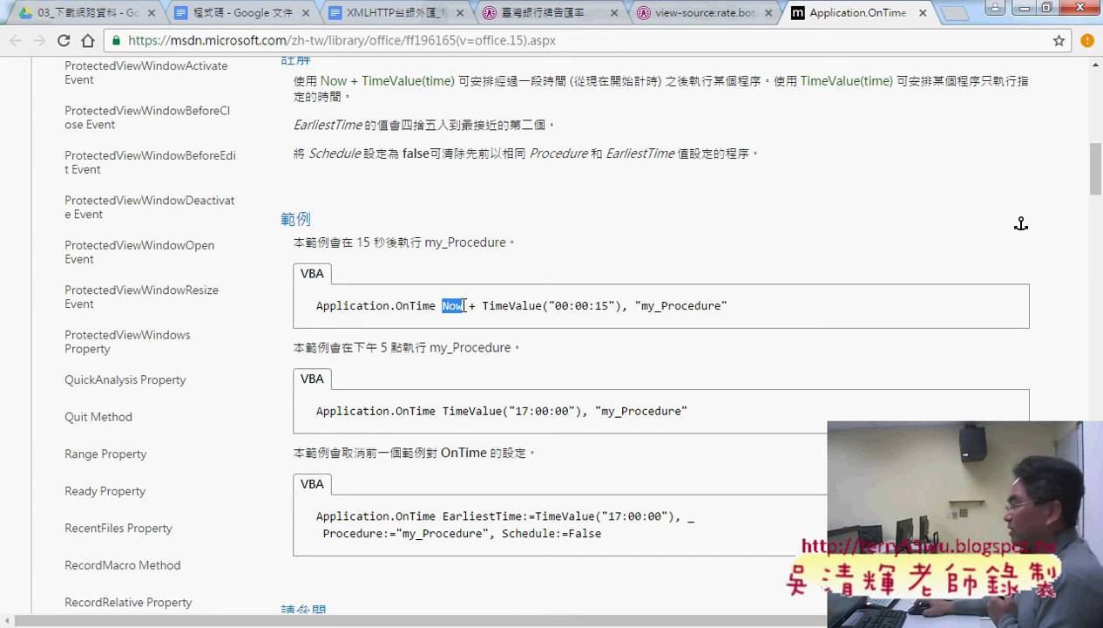
pyautogui.moveTo(477, 307); pyautogui.dragTo(624, 303)
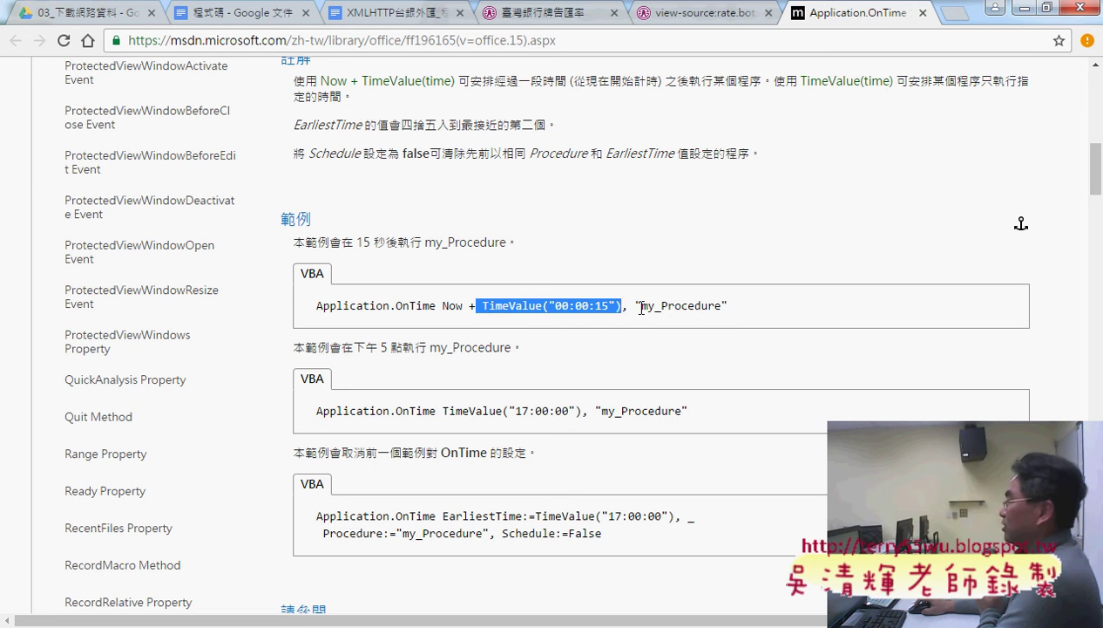
pyautogui.moveTo(636, 306); pyautogui.dragTo(730, 308)
pyautogui.click(704, 310)
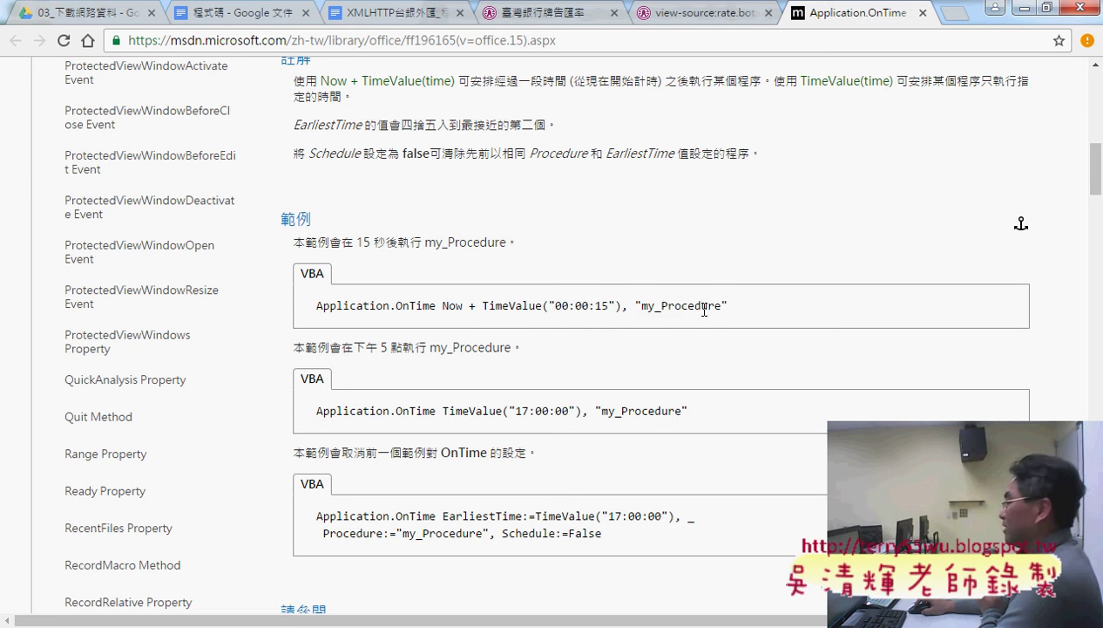
pyautogui.moveTo(643, 305); pyautogui.dragTo(688, 304)
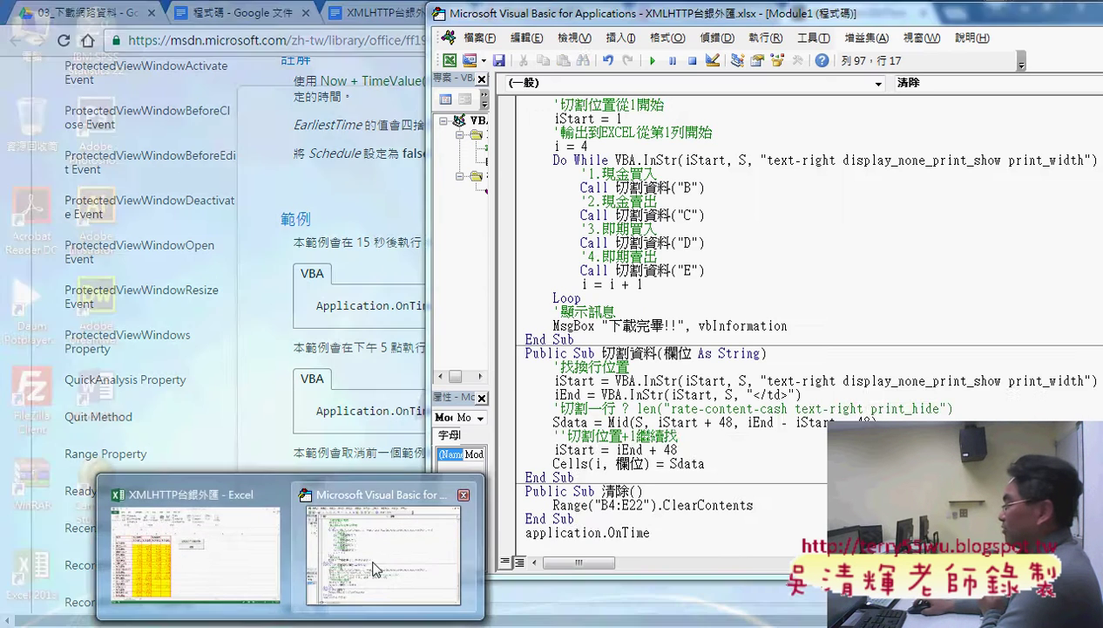
# Step: Highlight the XMLHTTP_台銀外匯_共用程序 name and move the editor right to reveal the OnTime examples
pyautogui.click(369, 571)
pyautogui.scroll(2, 585, 367)
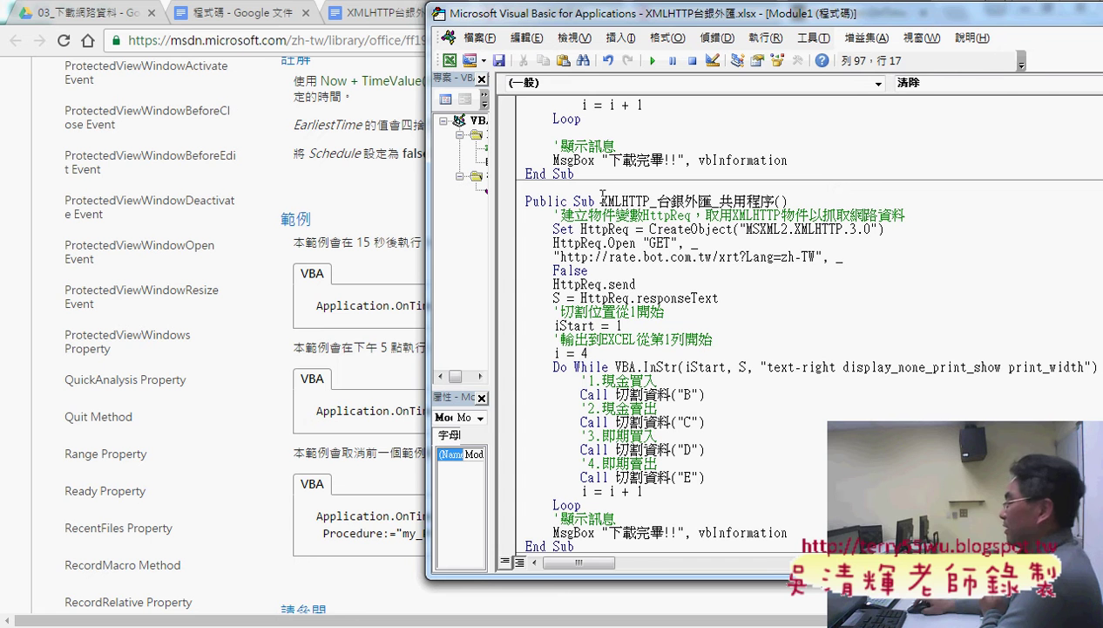
pyautogui.moveTo(602, 196); pyautogui.dragTo(775, 198)
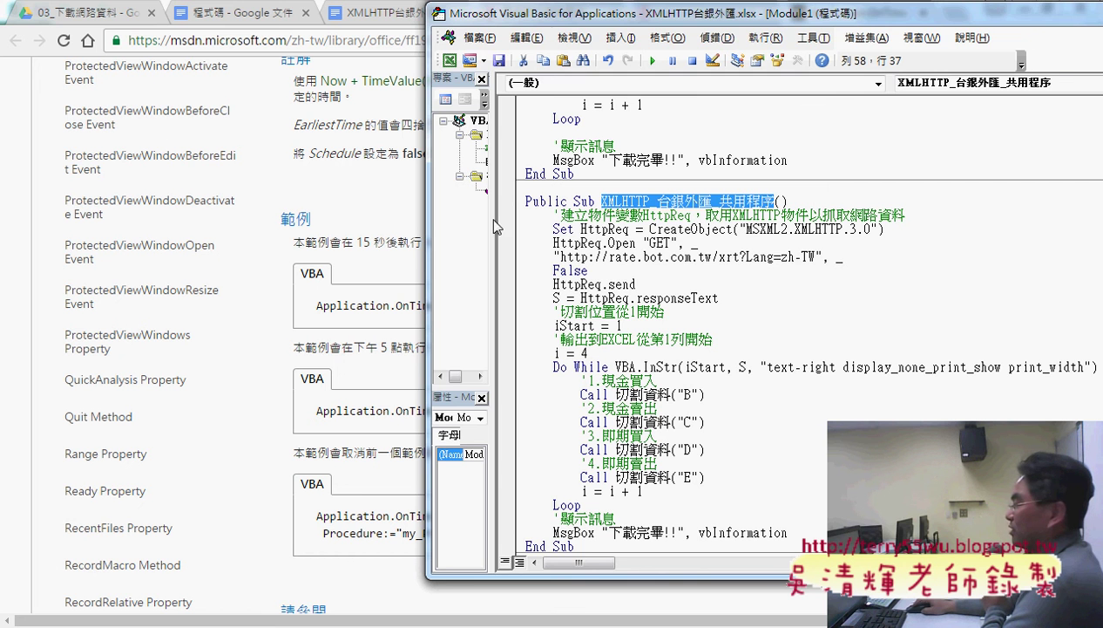
pyautogui.moveTo(556, 24); pyautogui.dragTo(826, 64)
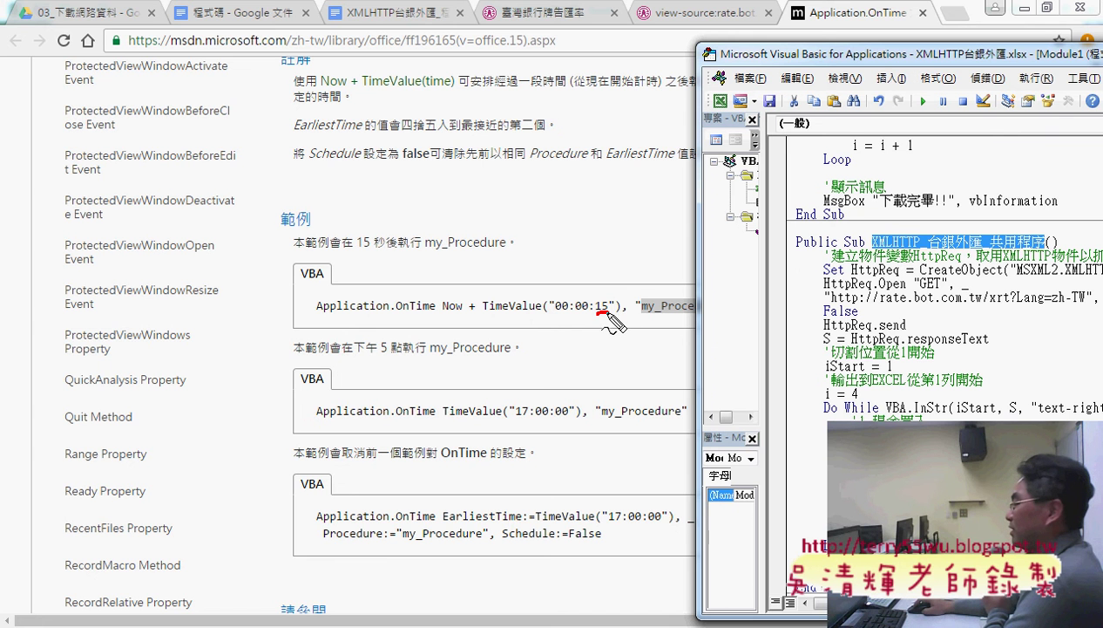
# Step: Underline 00:00:15, circle the 15-second example, arrow it to the VBA code, underline OnTime and 17:00:00
pyautogui.moveTo(555, 315); pyautogui.dragTo(572, 313)
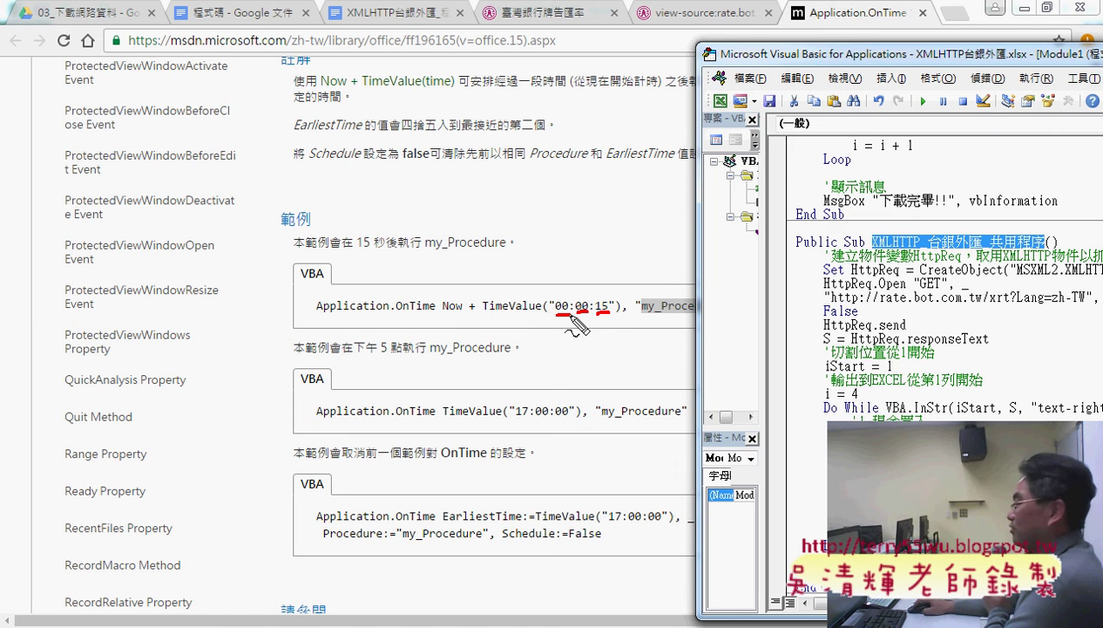
pyautogui.moveTo(309, 305)
pyautogui.mouseDown()
pyautogui.moveTo(684, 292)
pyautogui.moveTo(649, 335)
pyautogui.moveTo(340, 327)
pyautogui.mouseUp()
pyautogui.moveTo(571, 283)
pyautogui.mouseDown()
pyautogui.moveTo(684, 283)
pyautogui.moveTo(780, 405)
pyautogui.moveTo(742, 427)
pyautogui.mouseUp()
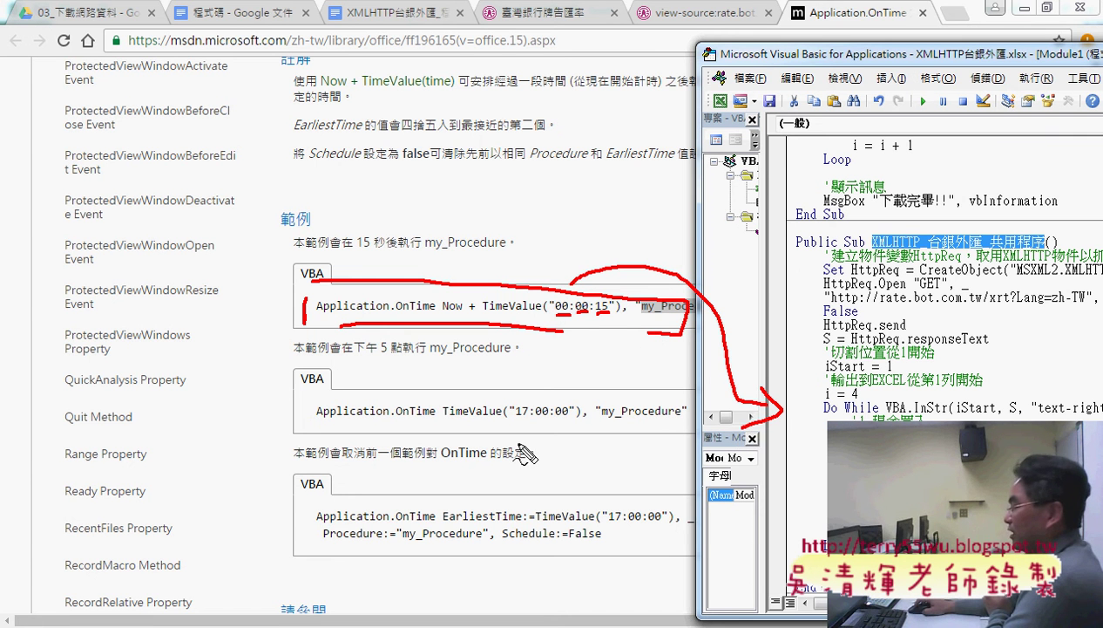
pyautogui.moveTo(407, 419); pyautogui.dragTo(433, 419)
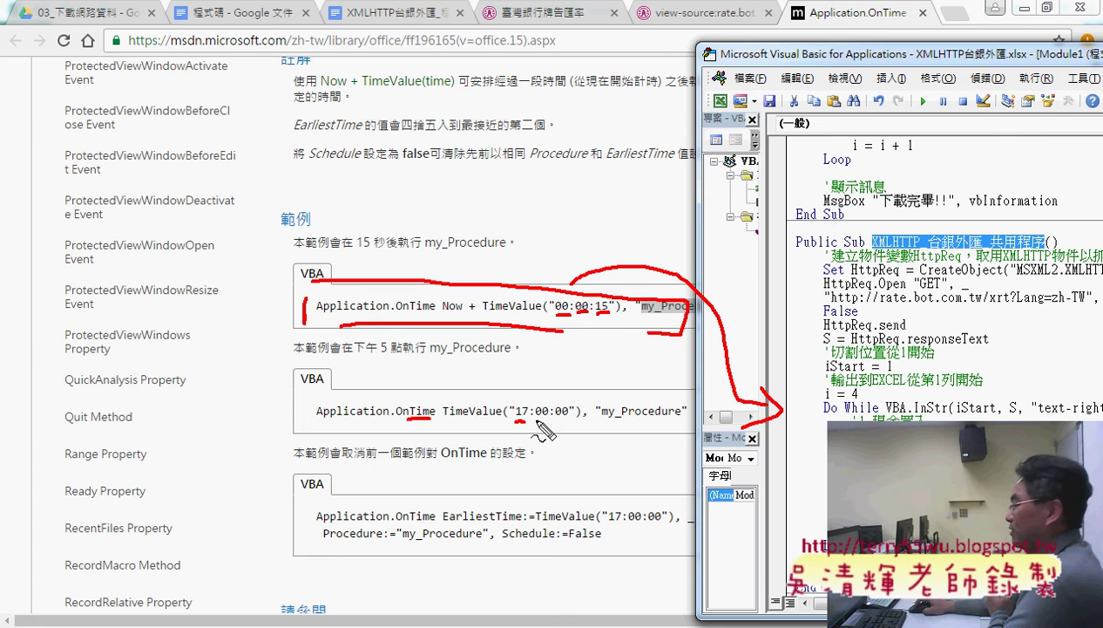
pyautogui.moveTo(551, 420)
pyautogui.mouseDown()
pyautogui.moveTo(572, 419)
pyautogui.moveTo(534, 430)
pyautogui.mouseUp()
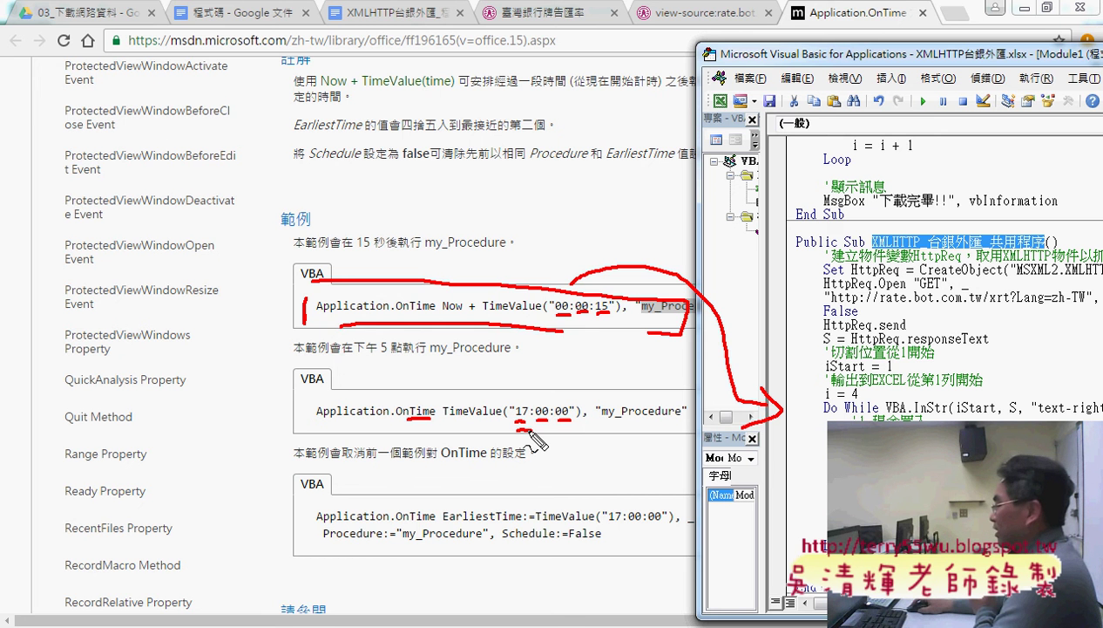
# Step: Exit the screen pen with Esc, wiping every red mark from the page
pyautogui.press('Escape')
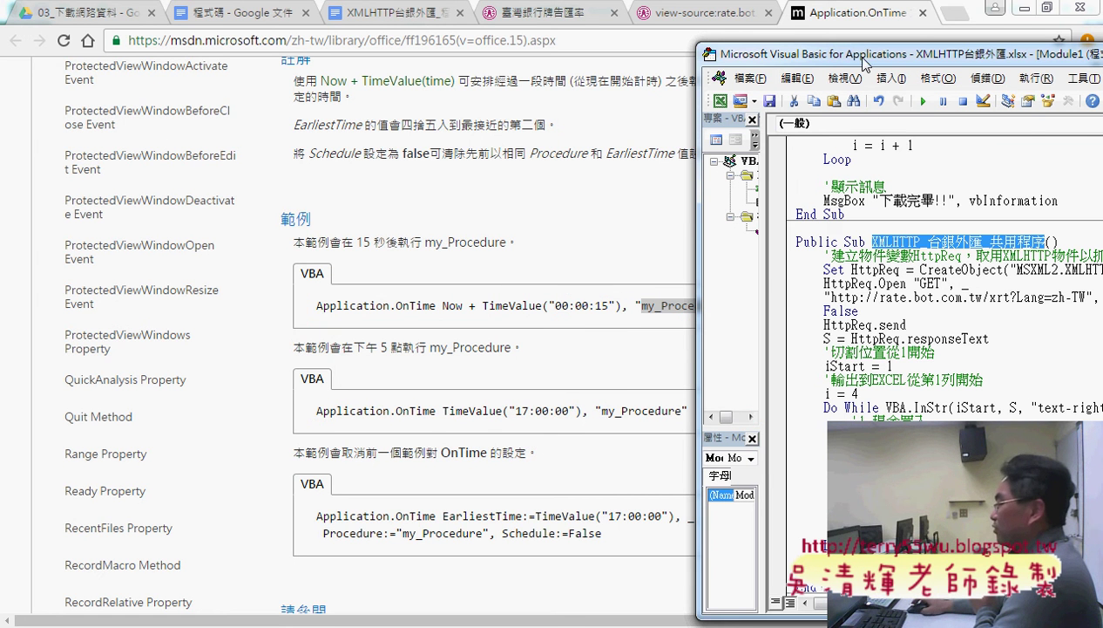
# Step: Move the editor back left, go to Public Sub XMLHTTP_台銀外匯_共用程序, and select the 現金買入 Call line
pyautogui.moveTo(855, 54); pyautogui.dragTo(324, 49)
pyautogui.scroll(1, 445, 418)
pyautogui.scroll(6, 445, 419)
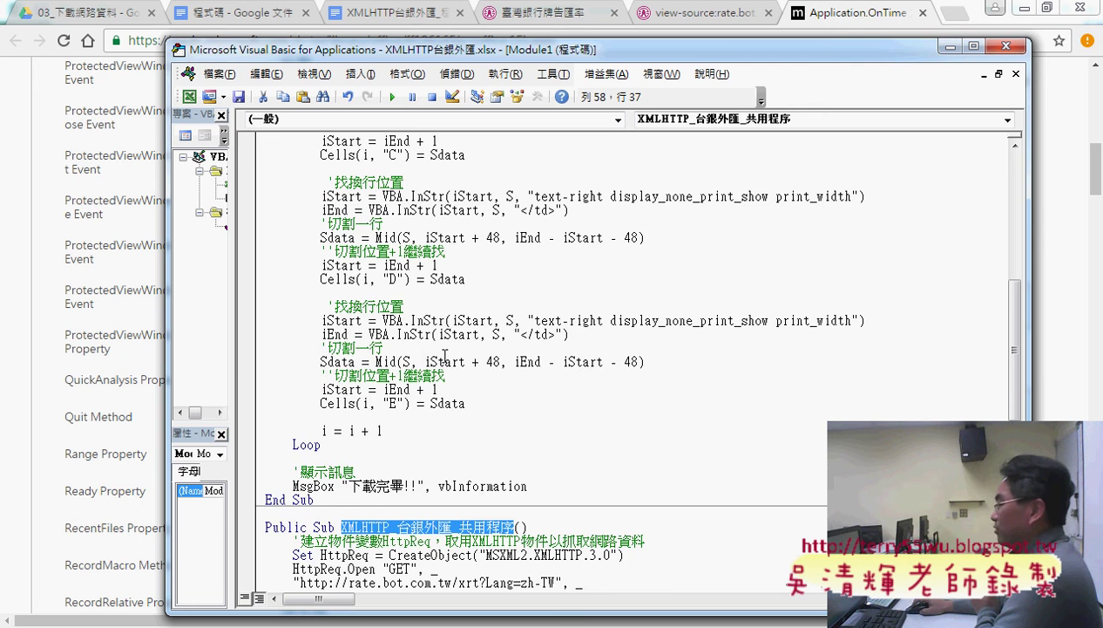
pyautogui.scroll(-6, 445, 355)
pyautogui.scroll(-2, 444, 356)
pyautogui.click(255, 196)
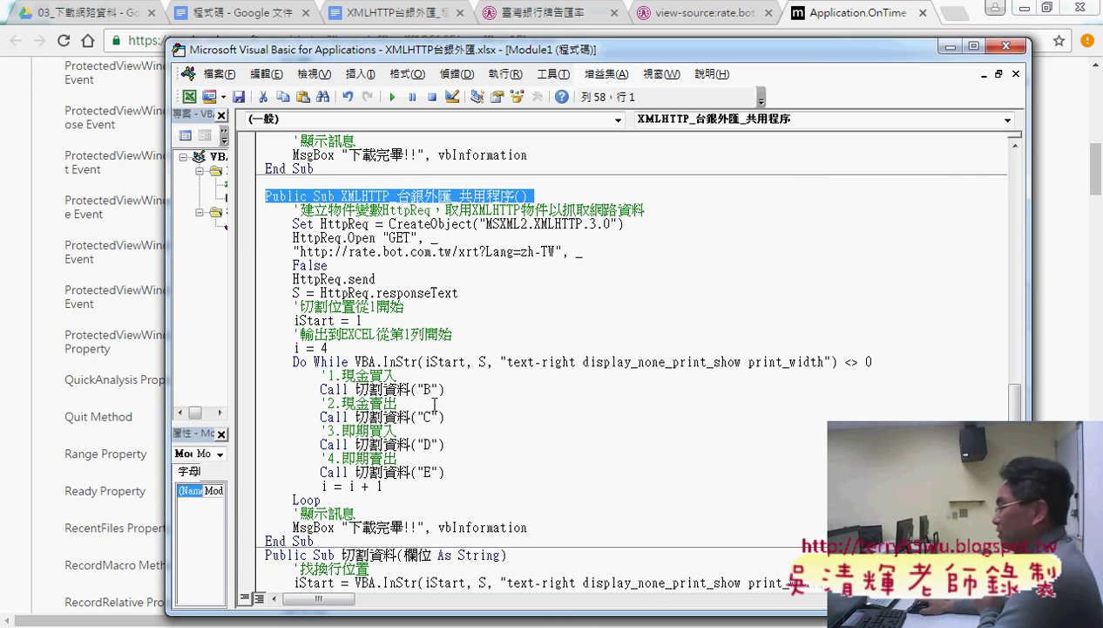
pyautogui.moveTo(455, 382); pyautogui.dragTo(269, 378)
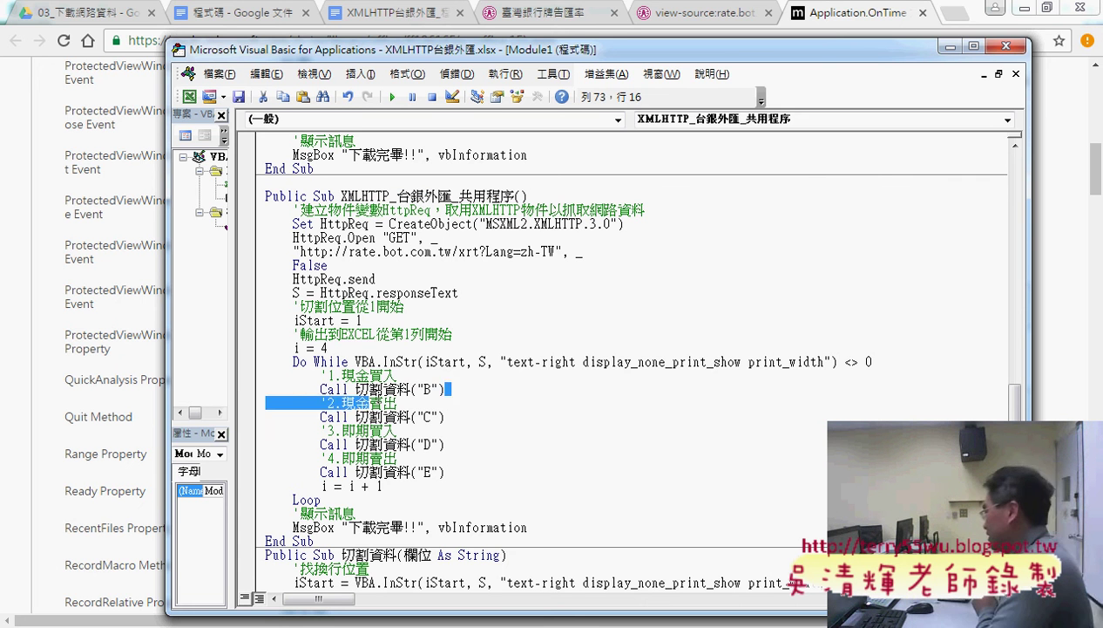